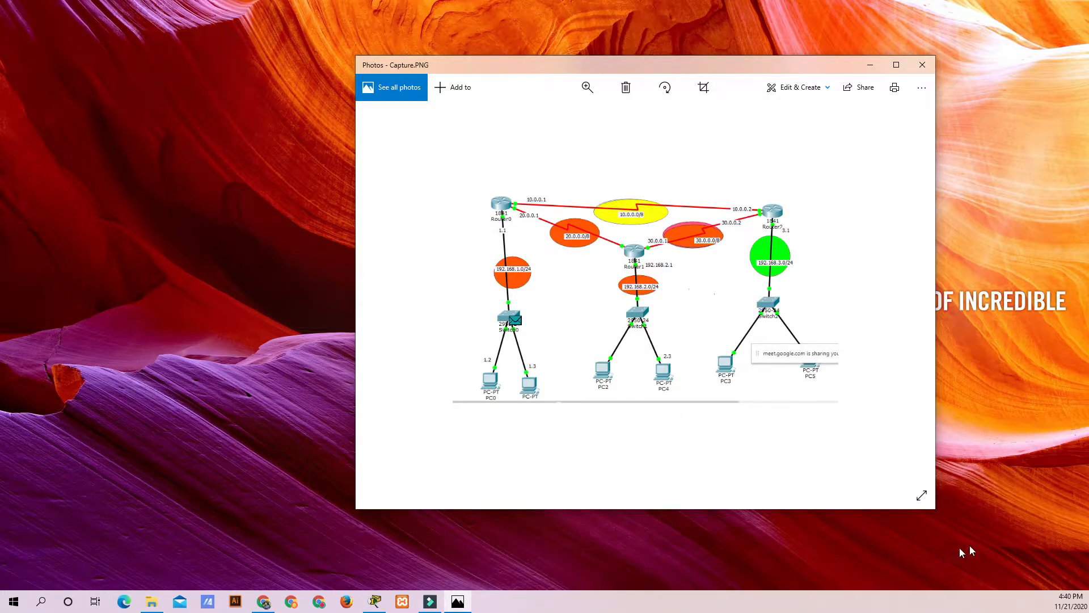
- Switch to Cisco Packet Tracer and connect PC0 and PC1 to Switch0 using the automatically chosen connection type
{"action": "key", "text": "alt+Tab"}
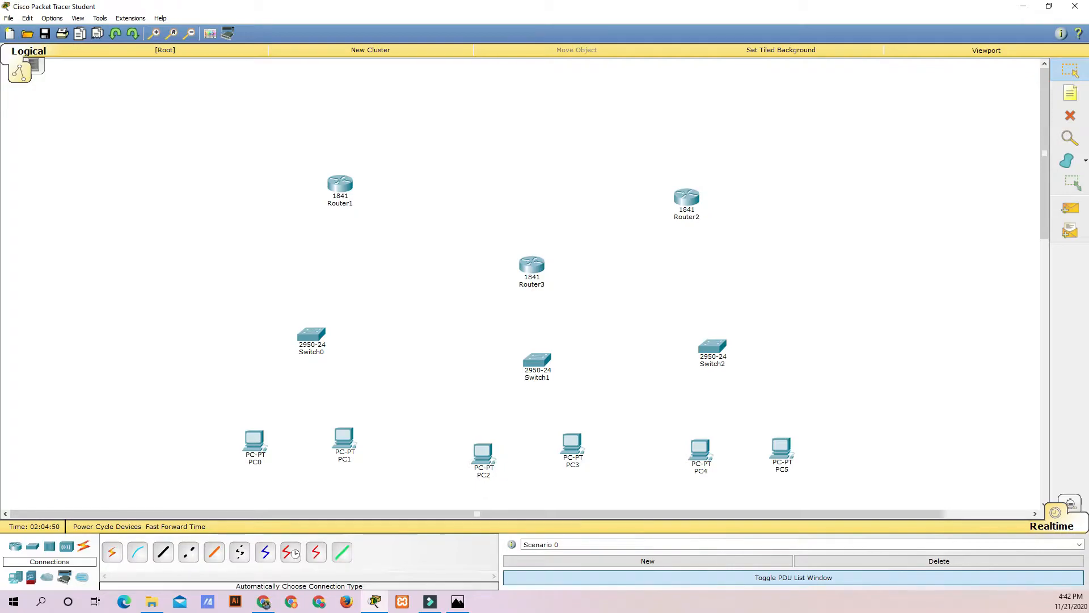
{"action": "left_click", "coordinate": [112, 551]}
{"action": "left_click", "coordinate": [254, 441]}
{"action": "left_click", "coordinate": [308, 338]}
{"action": "left_click", "coordinate": [111, 551]}
{"action": "left_click", "coordinate": [343, 438]}
{"action": "left_click", "coordinate": [311, 335]}
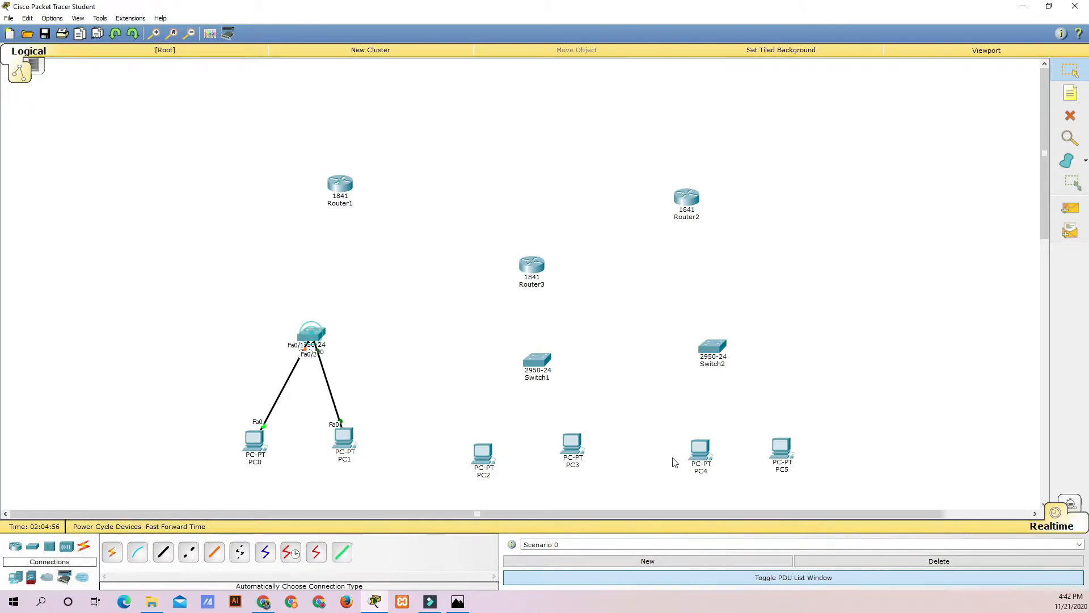
- Connect PC2 and PC3 to Switch1 using the automatically chosen connection type
{"action": "left_click", "coordinate": [483, 453]}
{"action": "left_click", "coordinate": [537, 360]}
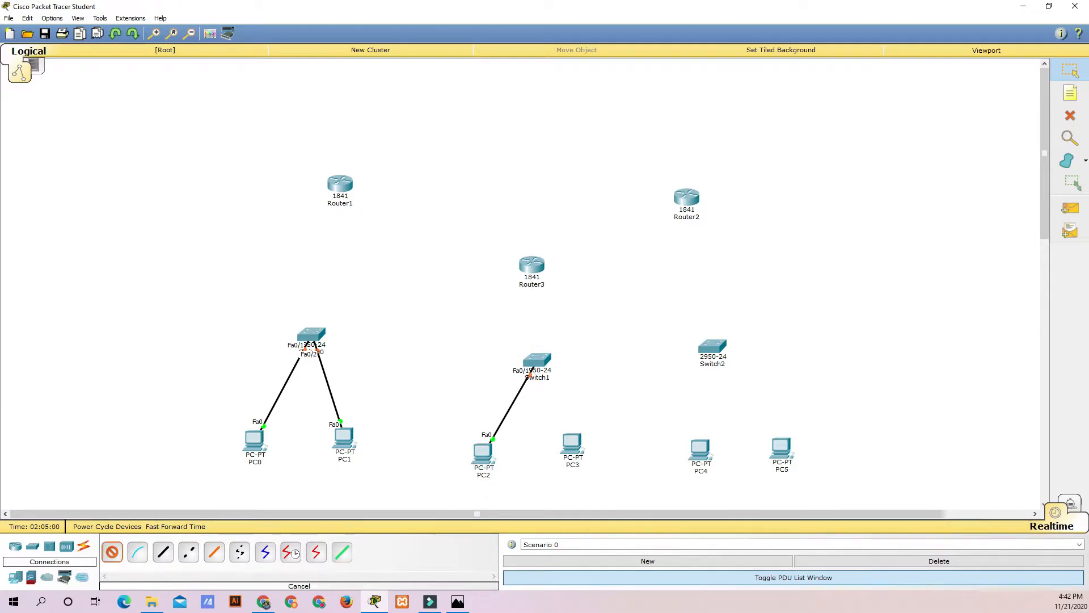
{"action": "left_click", "coordinate": [572, 443]}
{"action": "left_click", "coordinate": [537, 360]}
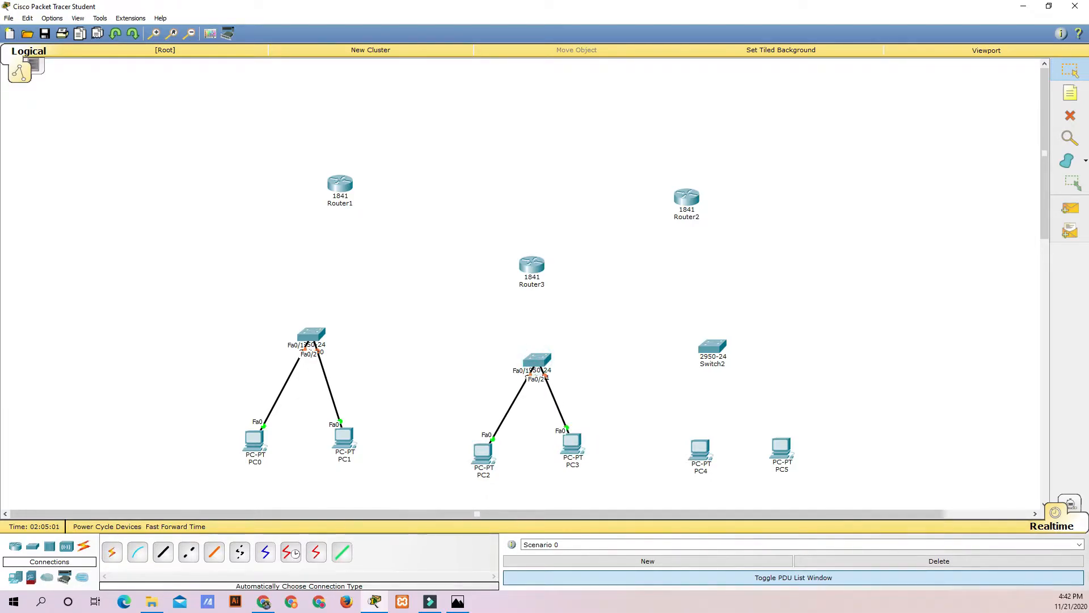
- Connect PC4 and PC5 to Switch2 using the automatically chosen connection type
{"action": "left_click", "coordinate": [112, 552]}
{"action": "left_click", "coordinate": [700, 448]}
{"action": "left_click", "coordinate": [712, 346]}
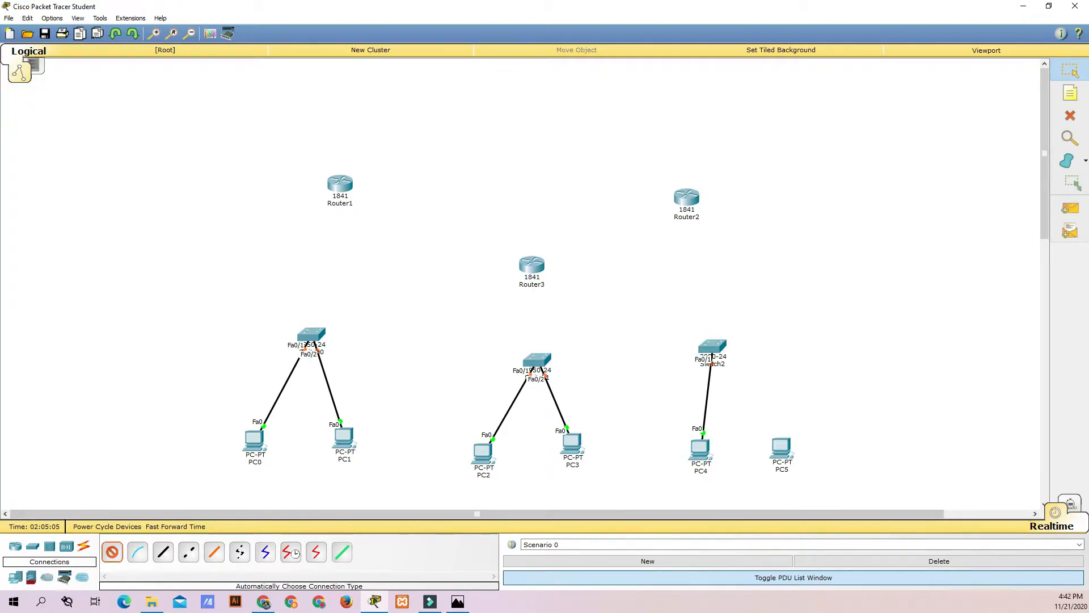
{"action": "left_click", "coordinate": [781, 448]}
{"action": "left_click", "coordinate": [712, 346]}
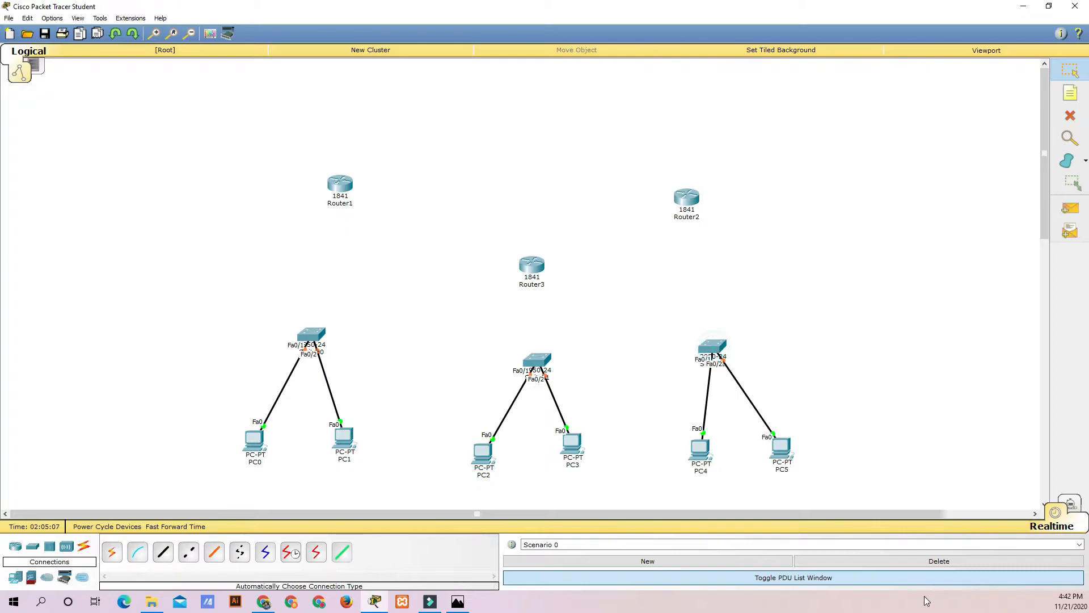
- Connect Switch0 to Router1, Switch1 to Router3 and Switch2 to Router2 using automatically chosen connections
{"action": "left_click", "coordinate": [111, 551]}
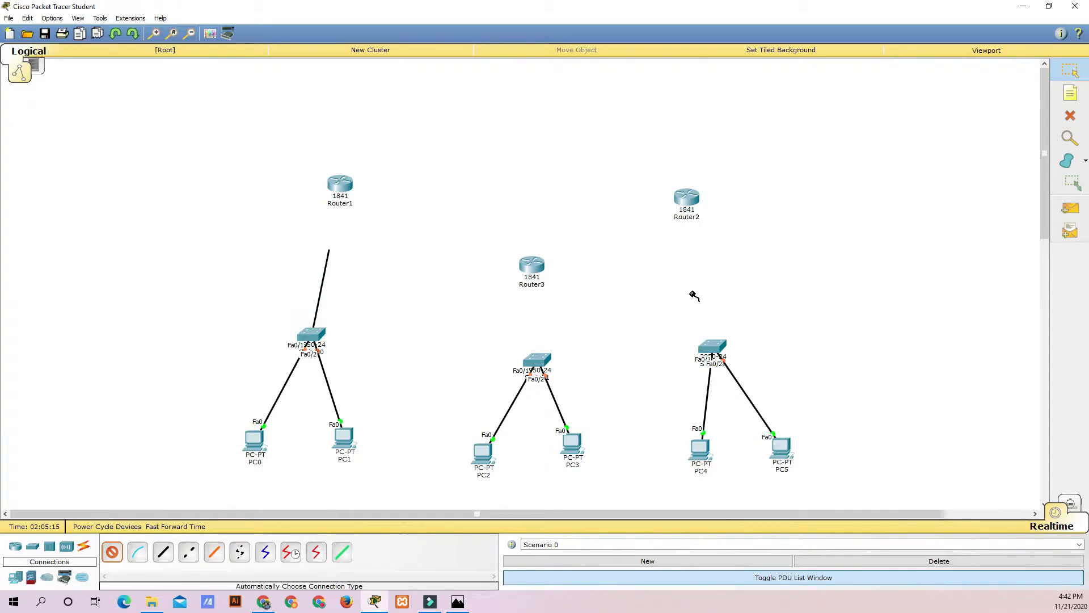
{"action": "left_click", "coordinate": [339, 185]}
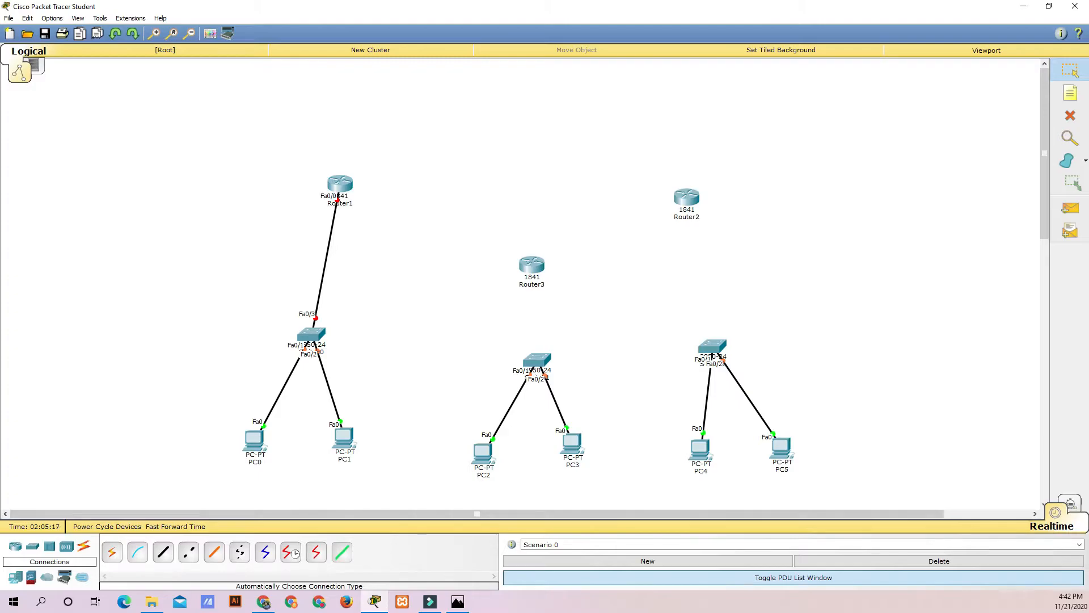
{"action": "left_click", "coordinate": [112, 551]}
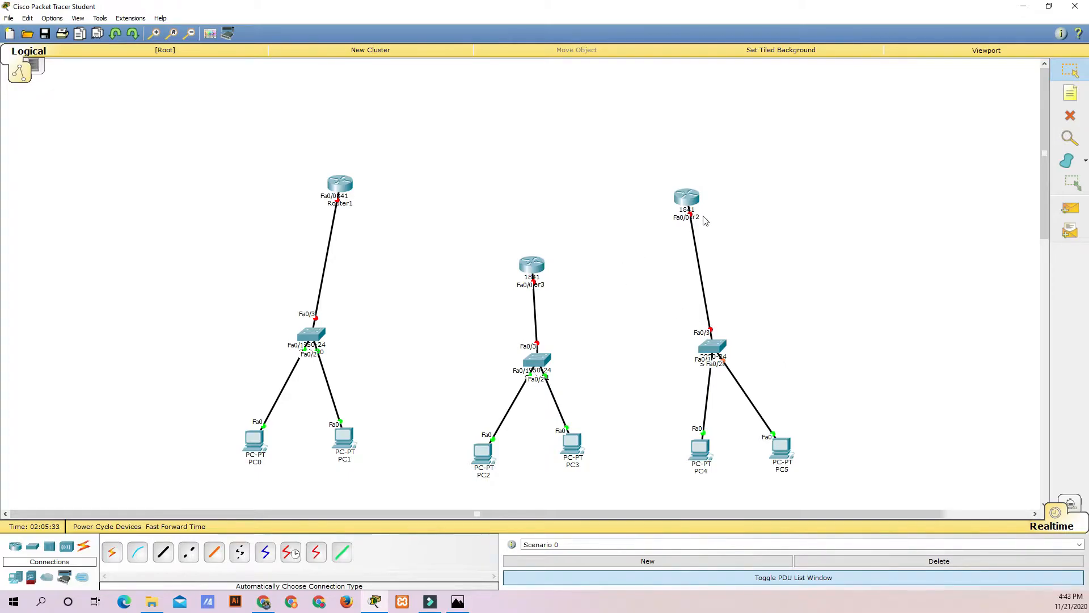
- Install a WIC-2T module in Router1 while it is powered off, and restore its power
{"action": "mouse_move", "coordinate": [704, 234]}
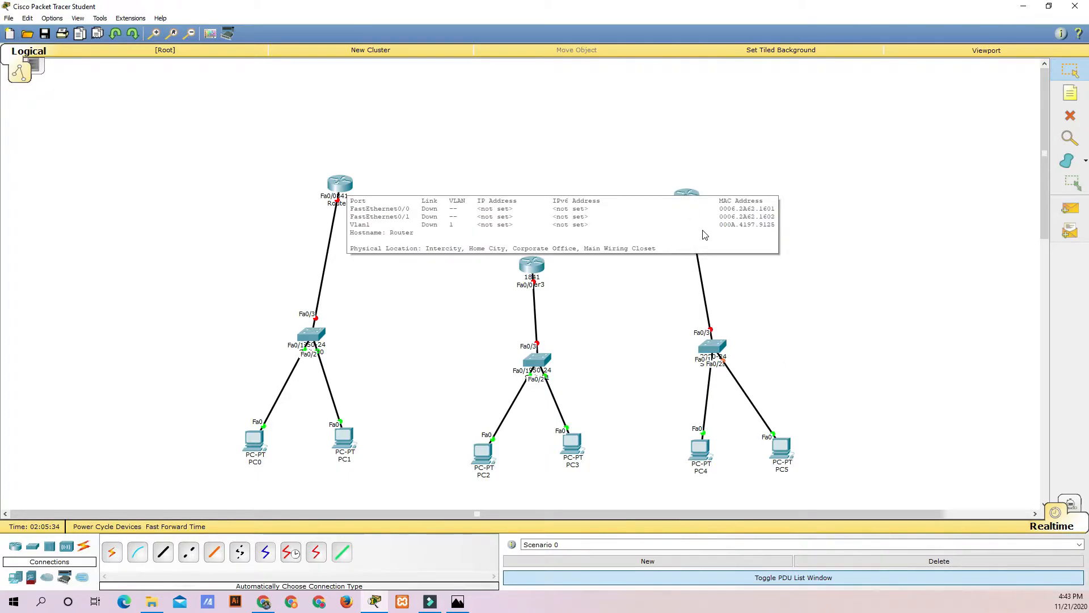
{"action": "left_click", "coordinate": [704, 235]}
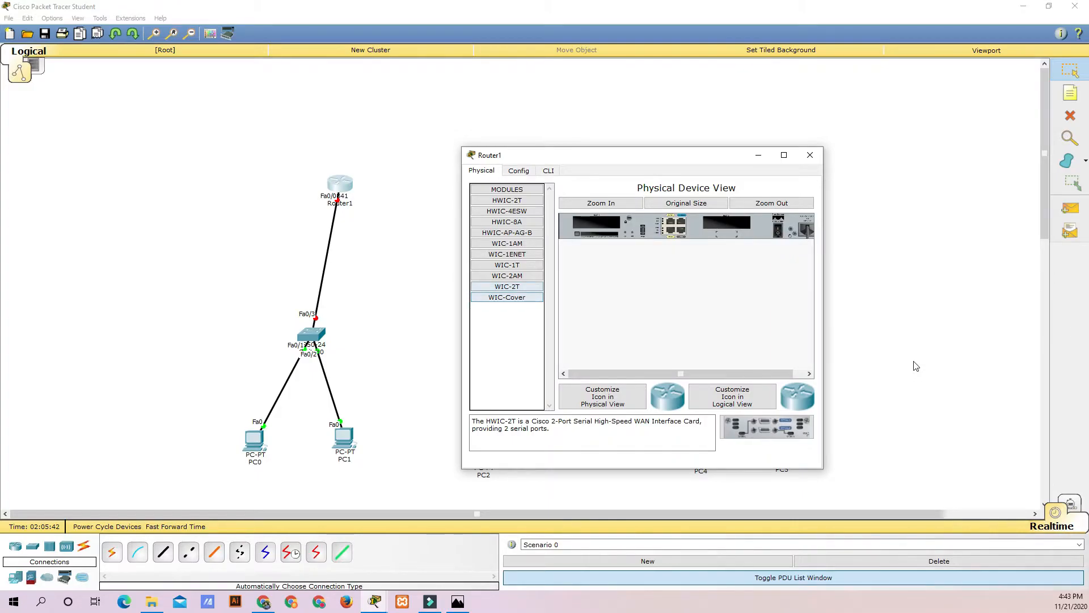
{"action": "key", "text": "Up"}
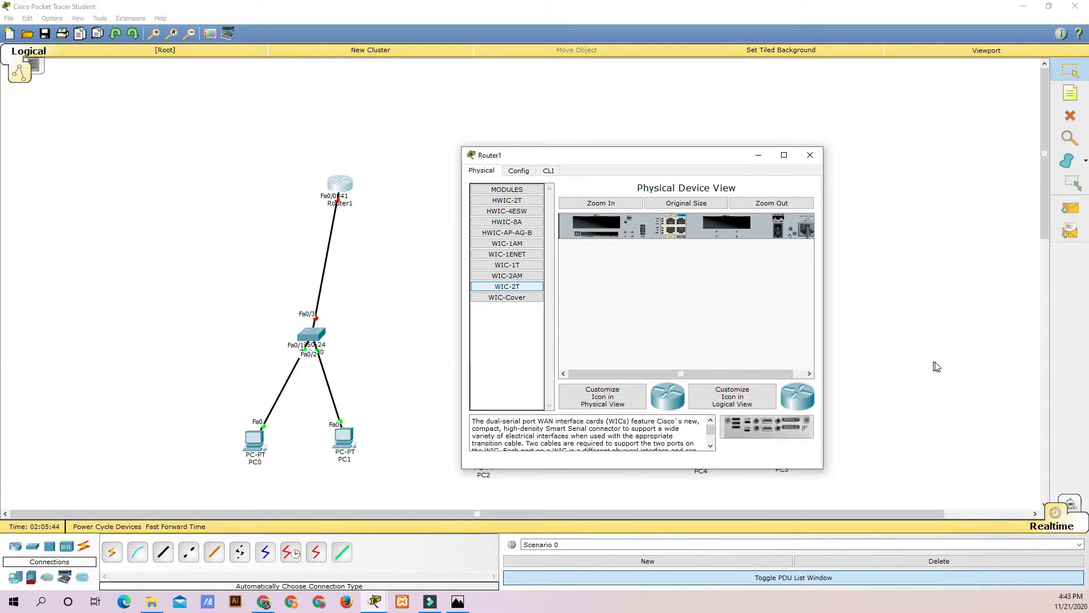
{"action": "left_click_drag", "start_coordinate": [128, 536], "coordinate": [106, 289]}
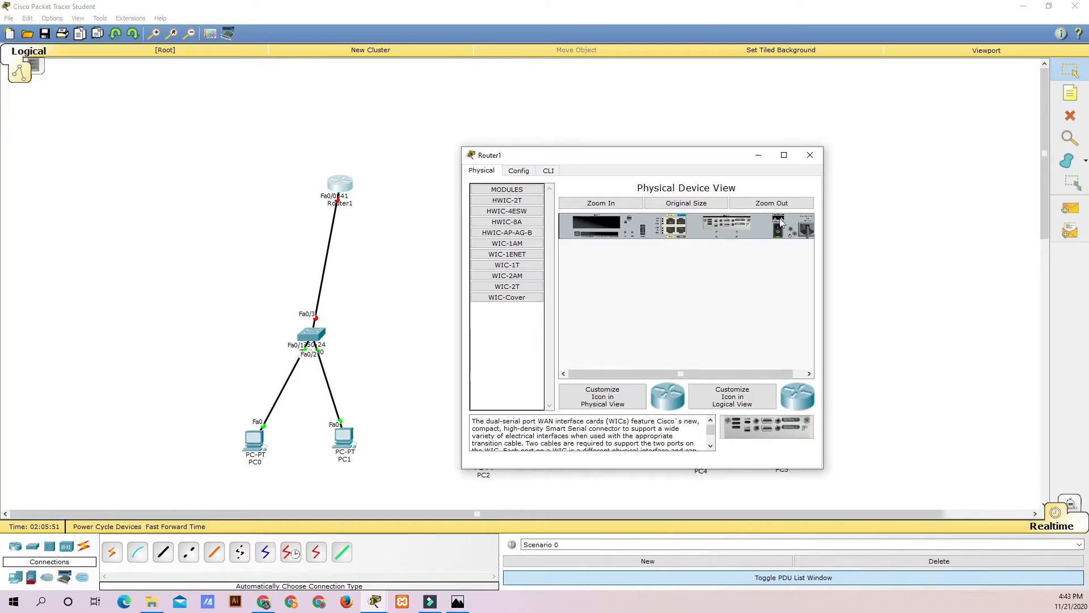
{"action": "left_click", "coordinate": [811, 155]}
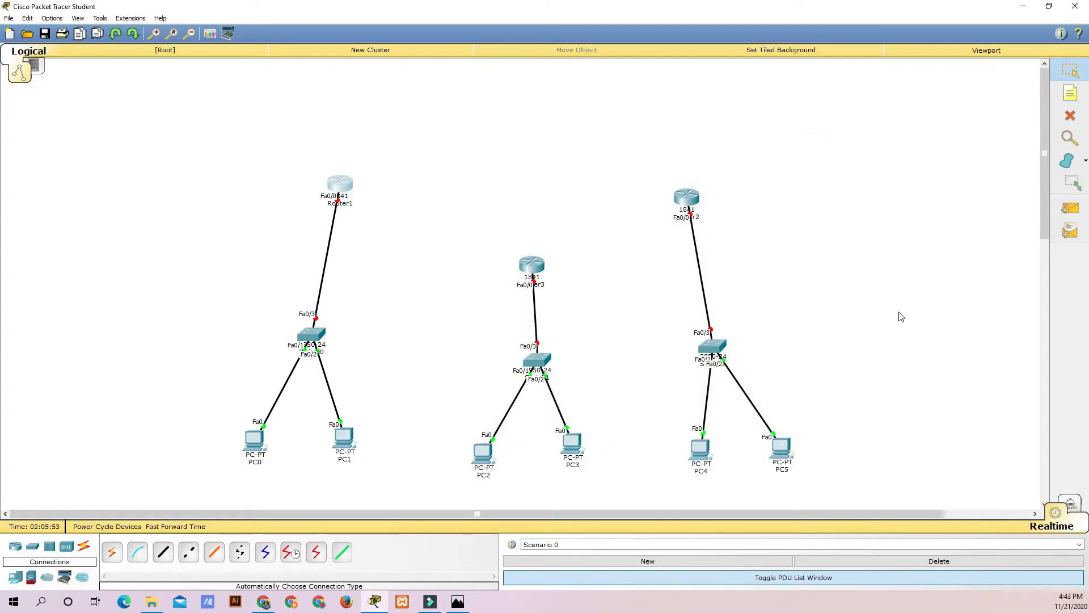
- Power off Router3, install a WIC-2T module in its slot beside the power switch, and power it back on
{"action": "left_click", "coordinate": [532, 267]}
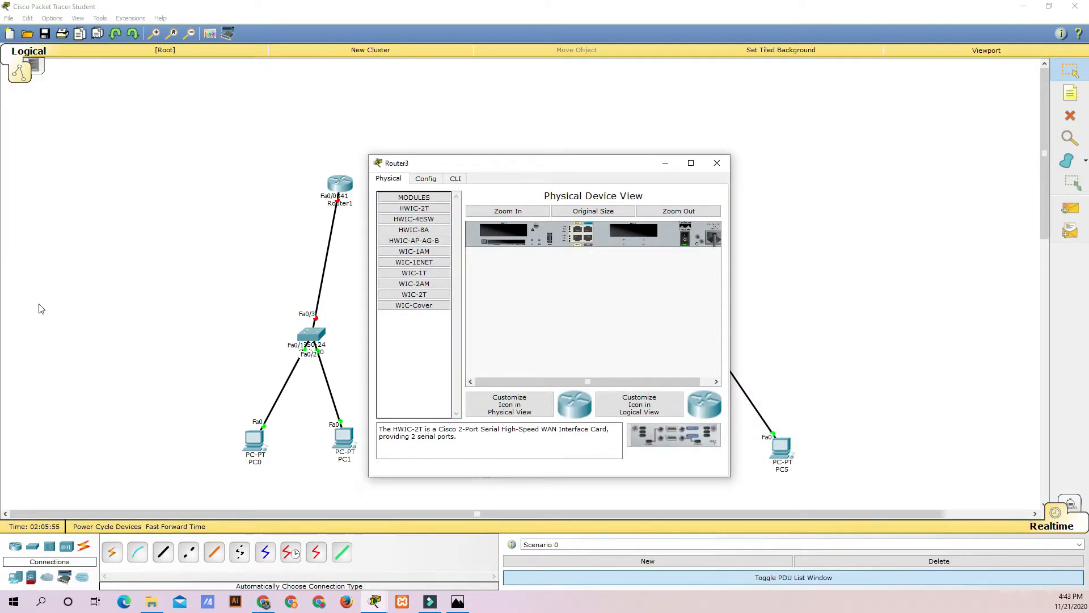
{"action": "left_click", "coordinate": [685, 240]}
{"action": "left_click", "coordinate": [424, 293]}
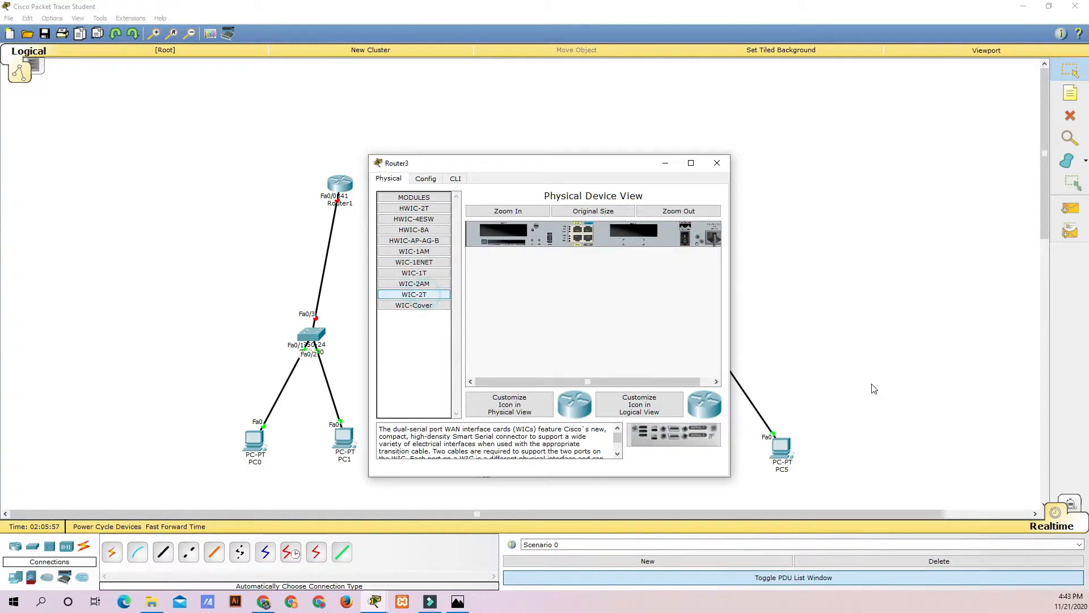
{"action": "mouse_move", "coordinate": [646, 434]}
{"action": "left_mouse_down"}
{"action": "mouse_move", "coordinate": [627, 347]}
{"action": "mouse_move", "coordinate": [634, 231]}
{"action": "left_mouse_up"}
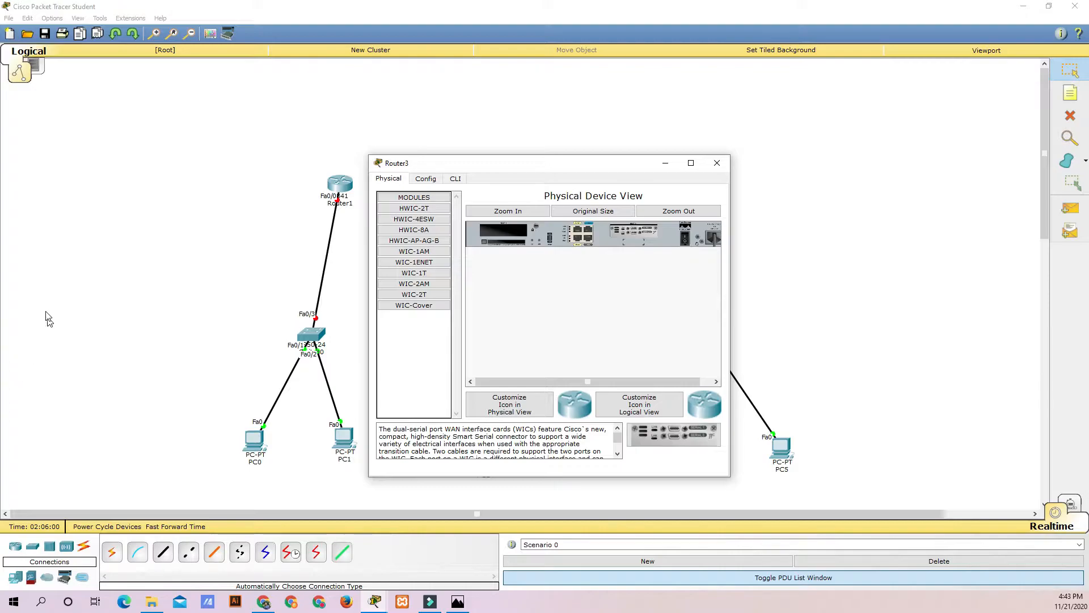
{"action": "left_click", "coordinate": [685, 239]}
{"action": "left_click", "coordinate": [717, 163]}
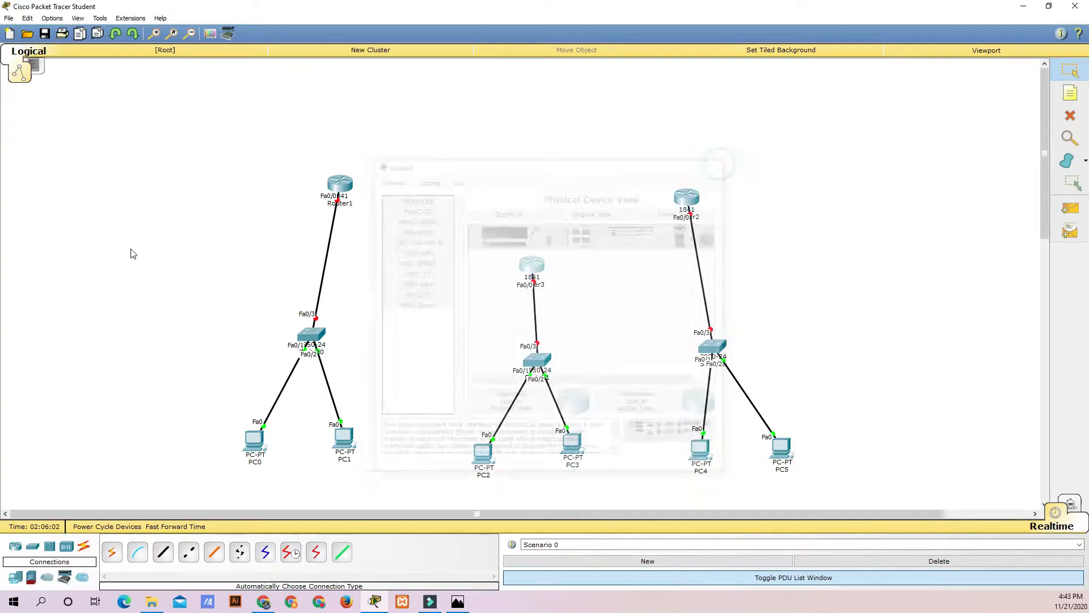
- Add a WIC-2T module to Router2 with the power off, and turn the router back on
{"action": "left_click", "coordinate": [685, 197]}
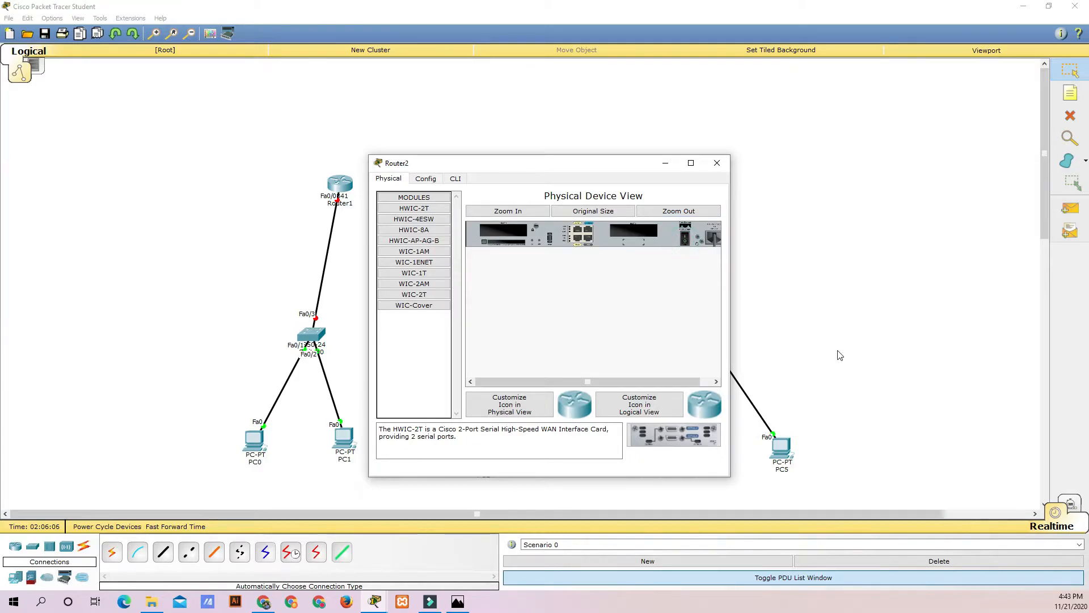
{"action": "left_click", "coordinate": [414, 293]}
{"action": "left_click_drag", "start_coordinate": [661, 432], "coordinate": [636, 231]}
{"action": "left_click", "coordinate": [685, 239]}
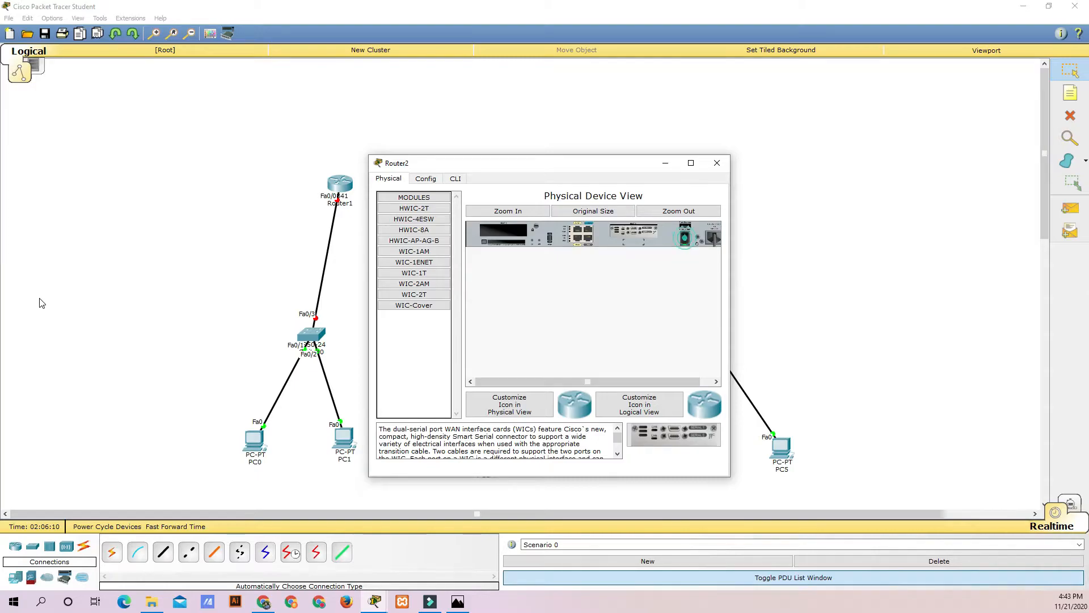
{"action": "left_click", "coordinate": [716, 164]}
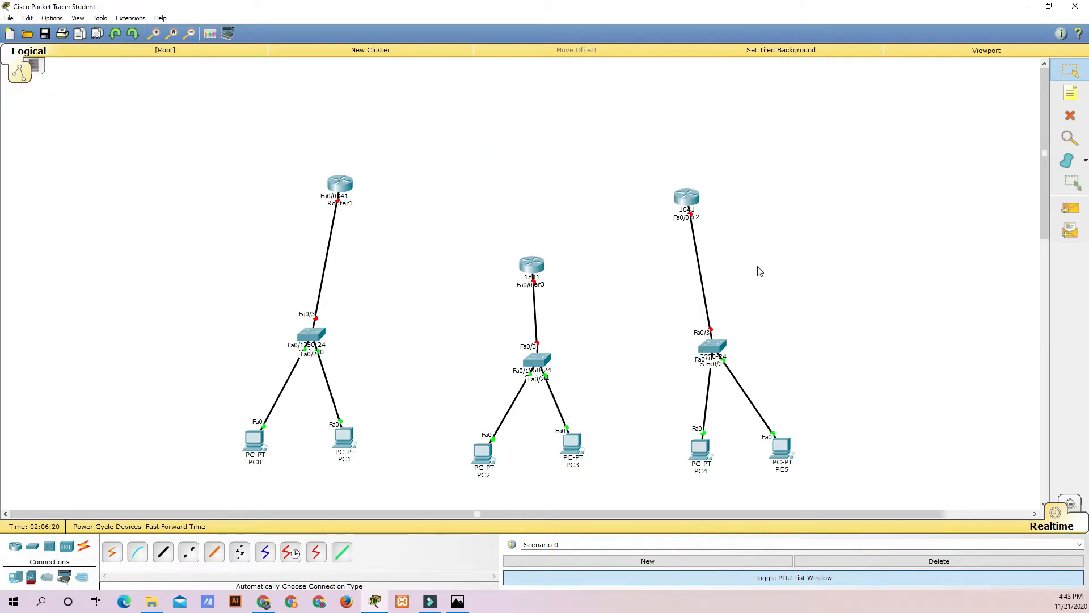
- Link Router1 to Router3, Router3 to Router2 and Router2 to Router1 using automatically chosen connections
{"action": "left_click", "coordinate": [112, 551]}
{"action": "left_click", "coordinate": [341, 180]}
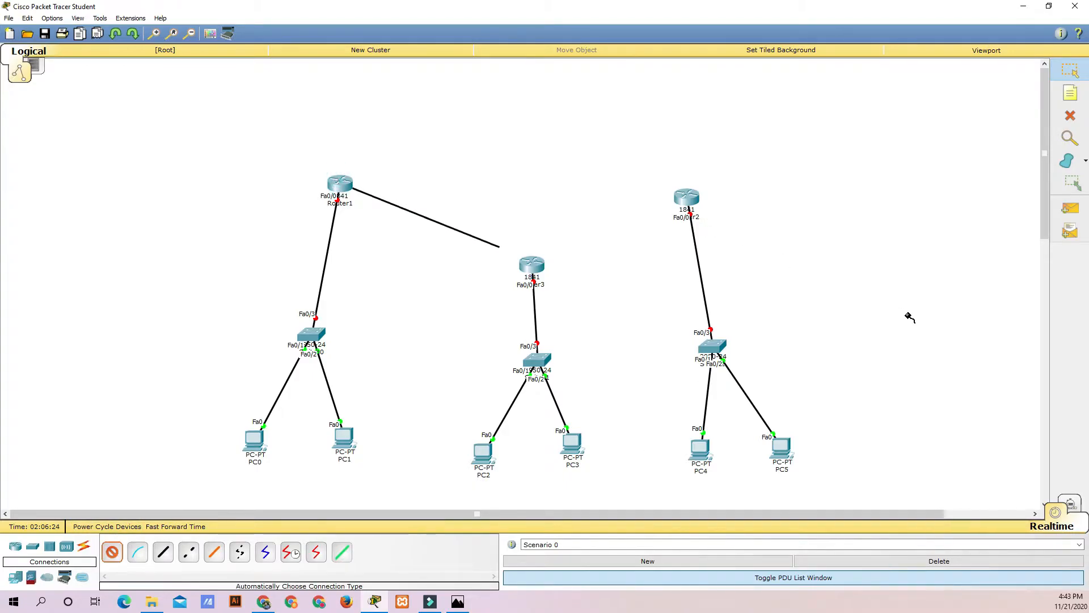
{"action": "left_click", "coordinate": [530, 264]}
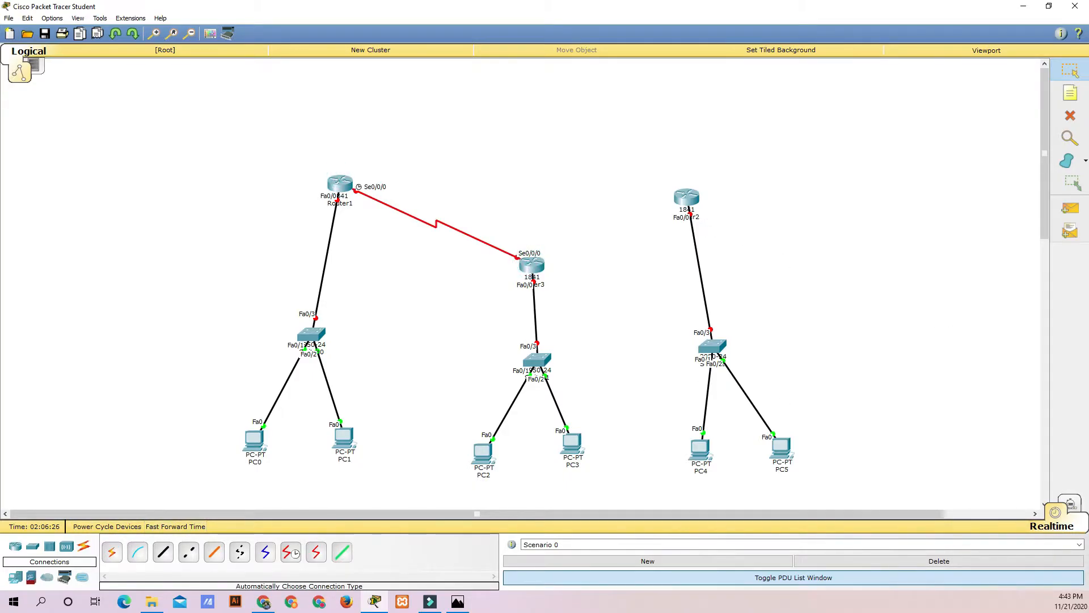
{"action": "left_click", "coordinate": [112, 551]}
{"action": "left_click", "coordinate": [531, 263]}
{"action": "left_click", "coordinate": [686, 197]}
{"action": "left_click", "coordinate": [111, 552]}
{"action": "left_click", "coordinate": [686, 197]}
{"action": "left_click", "coordinate": [340, 183]}
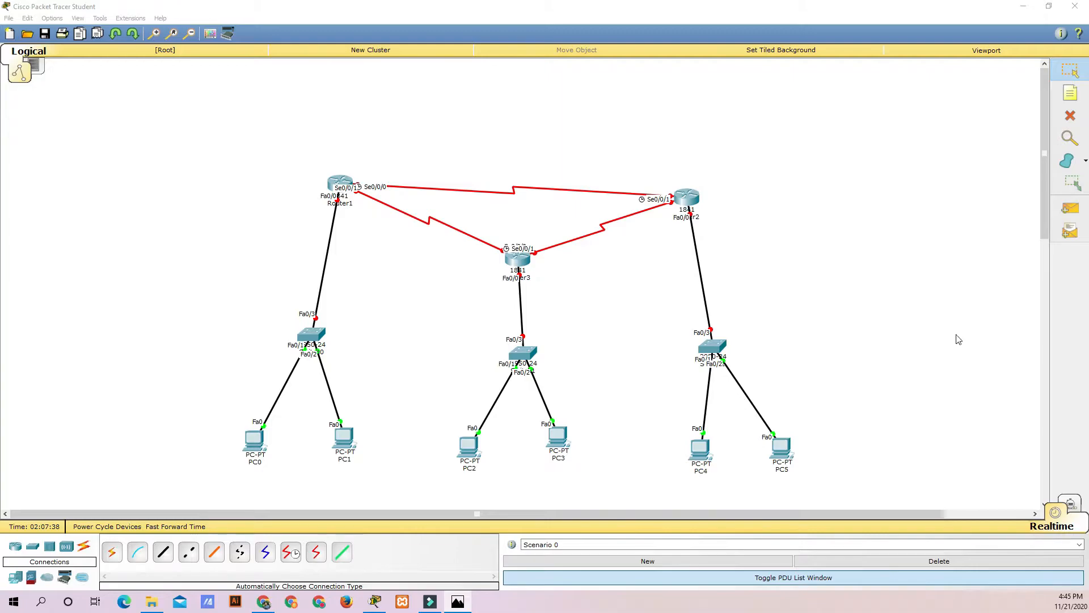
- Place a note reading 192.168.1.0/24 on the link between Router1 and Switch0, and copy its text
{"action": "key", "text": "n"}
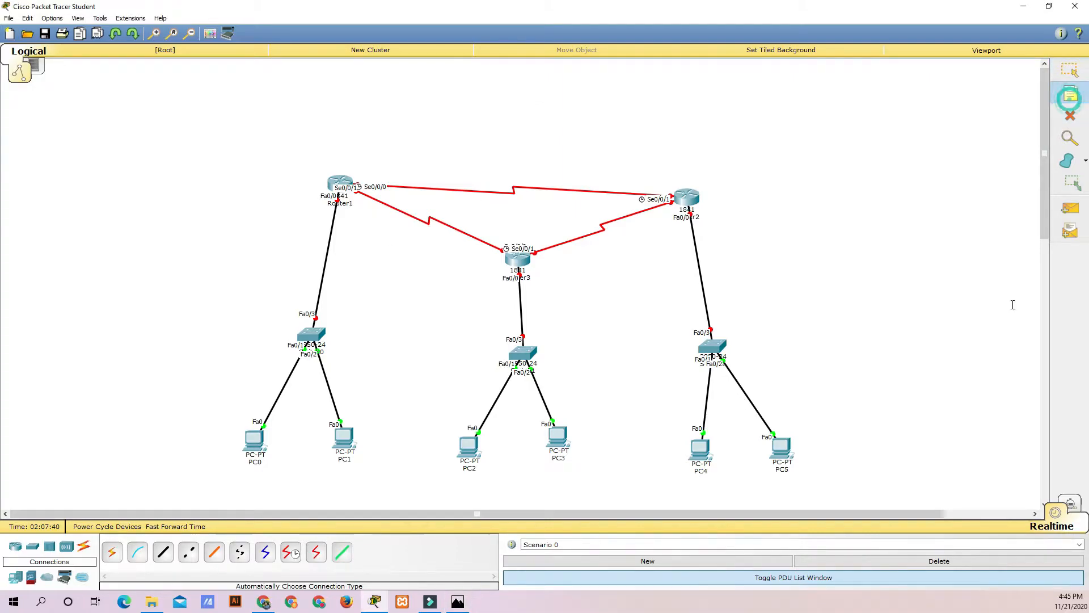
{"action": "left_click", "coordinate": [301, 260]}
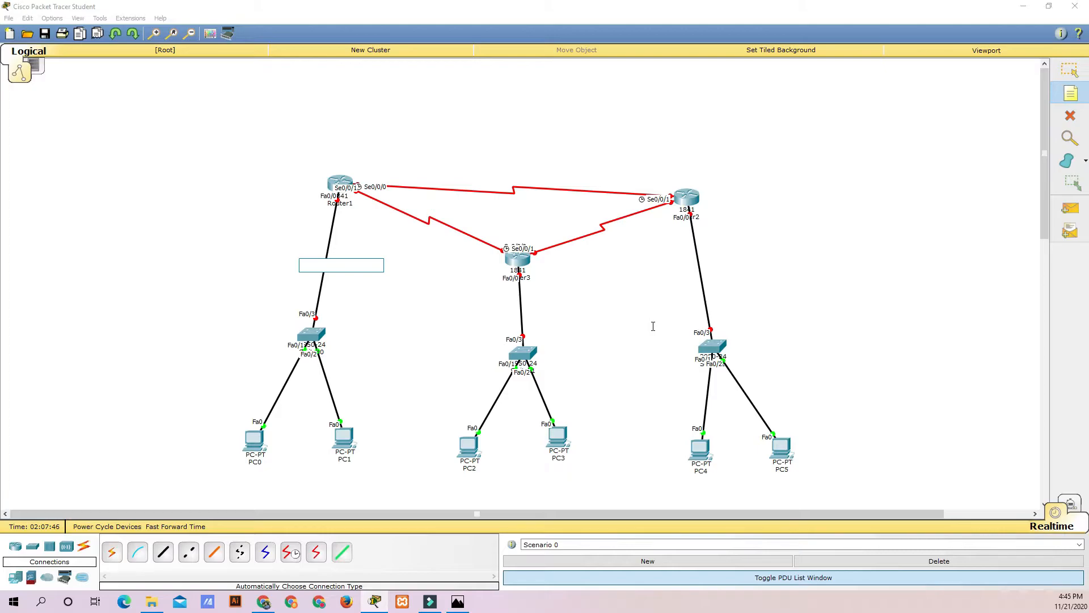
{"action": "type", "text": "192"}
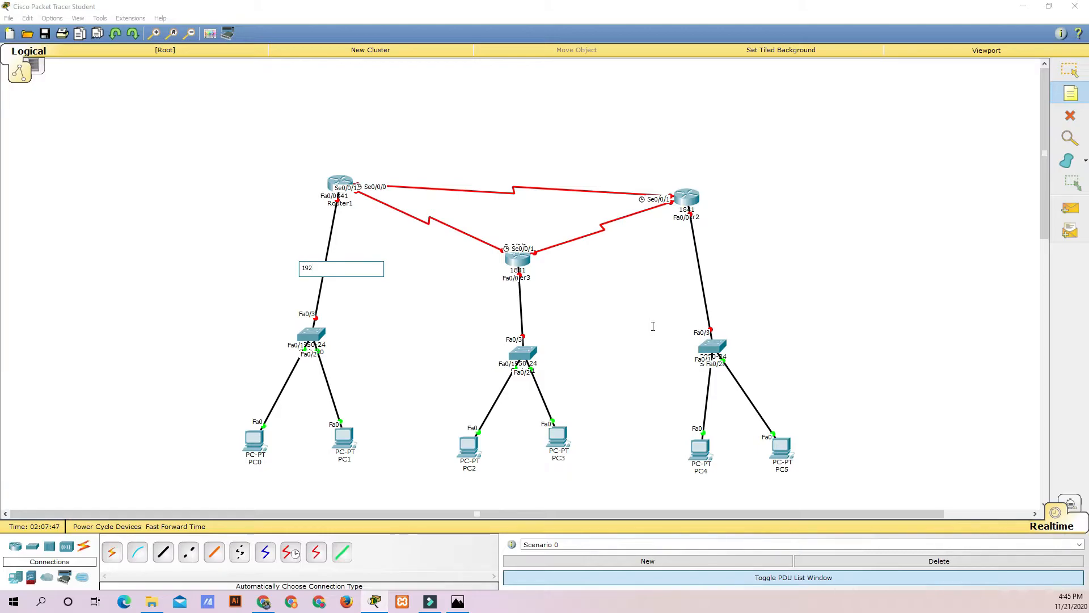
{"action": "type", "text": ".168.1.0/24"}
{"action": "key", "text": "ctrl+a"}
{"action": "key", "text": "ctrl+c"}
- Add a note reading 192.168.1.1 beside Router1, adapted from the copied network address
{"action": "left_click", "coordinate": [647, 232]}
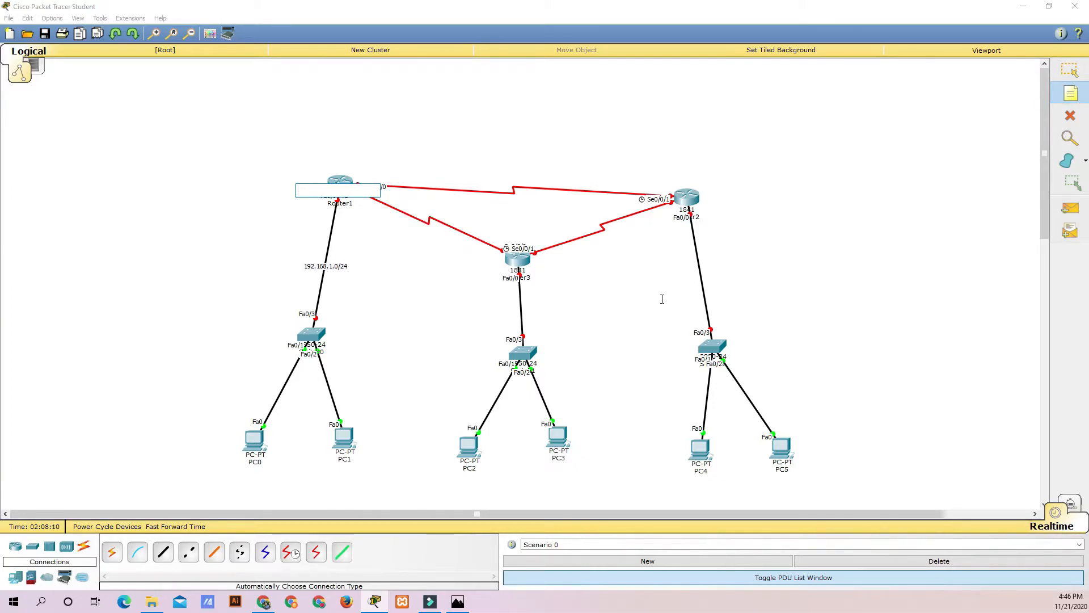
{"action": "key", "text": "ctrl+v"}
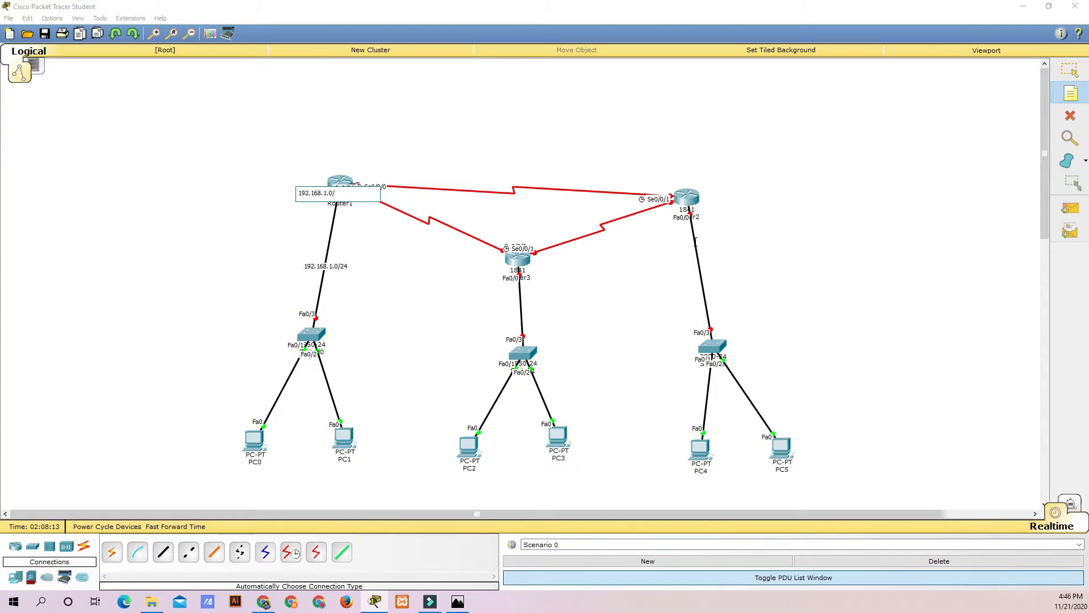
{"action": "key", "text": "BackSpace"}
{"action": "left_click", "coordinate": [318, 163]}
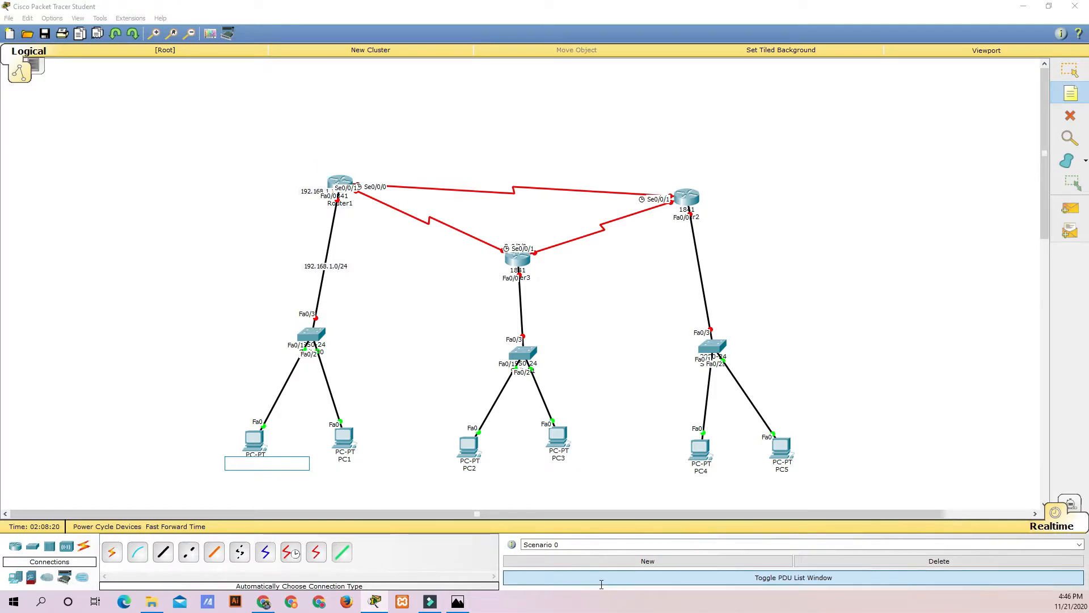
- Label PC0 with a note reading 192.168.1.2 below it, and copy the note's text
{"action": "key", "text": "ctrl+v"}
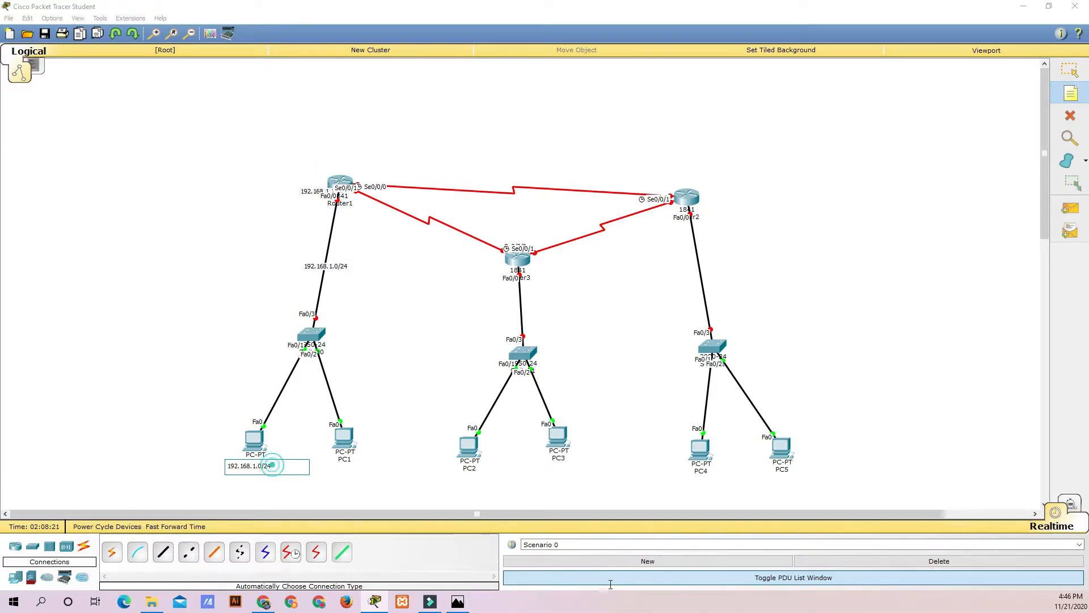
{"action": "key", "text": "shift+Left"}
{"action": "key", "text": "shift+Left"}
{"action": "key", "text": "shift+Left"}
{"action": "key", "text": "shift+Left"}
{"action": "key", "text": "BackSpace"}
{"action": "key", "text": "ctrl+a"}
{"action": "key", "text": "ctrl+c"}
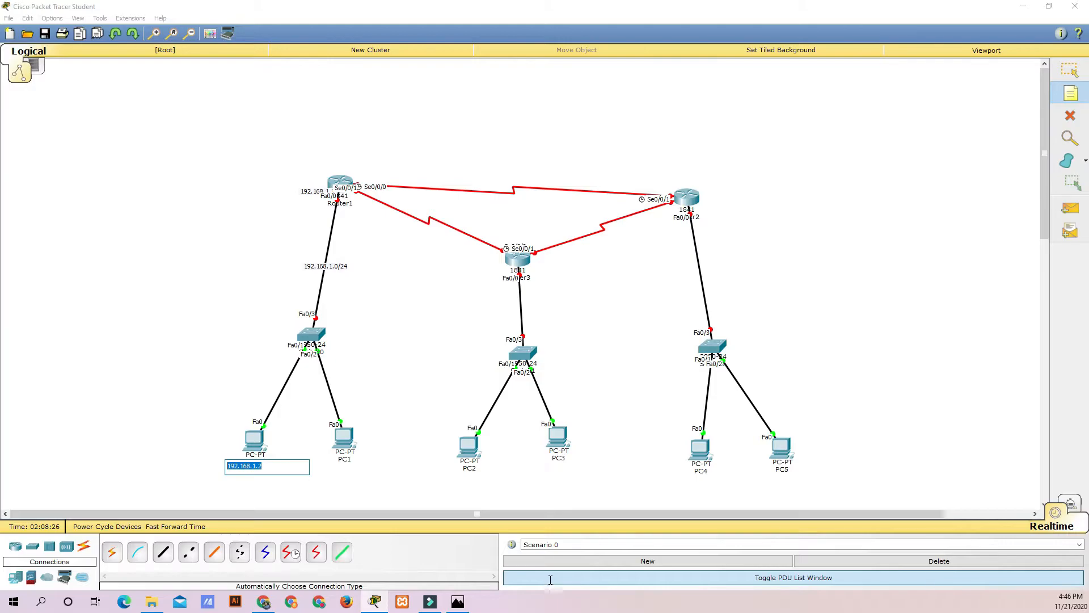
- Label PC1 with a note reading 192.168.1.3 below it, and leave note placement
{"action": "left_click", "coordinate": [347, 470]}
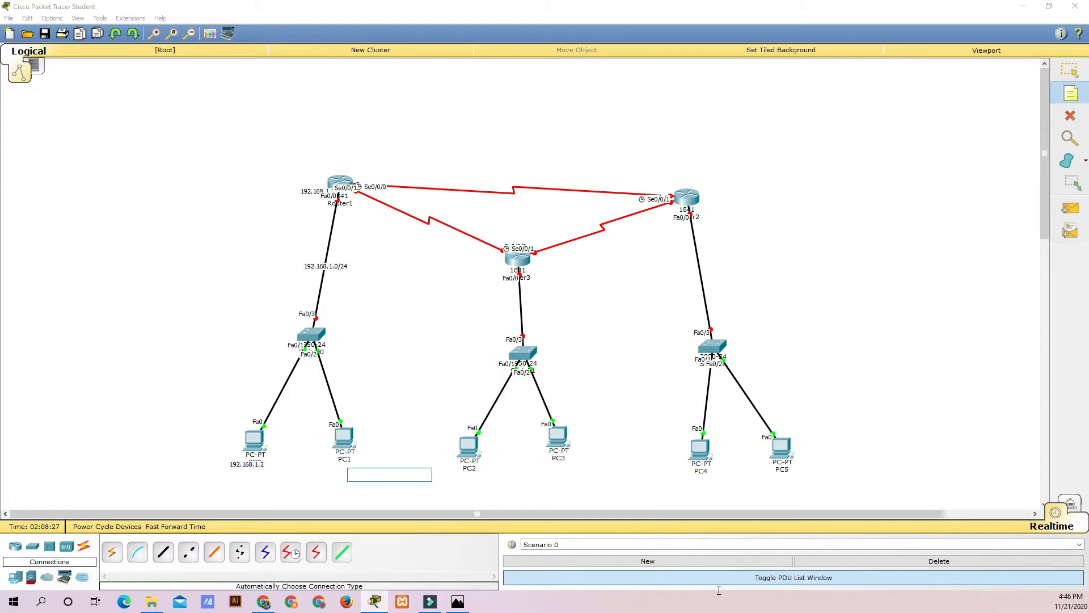
{"action": "key", "text": "ctrl+v"}
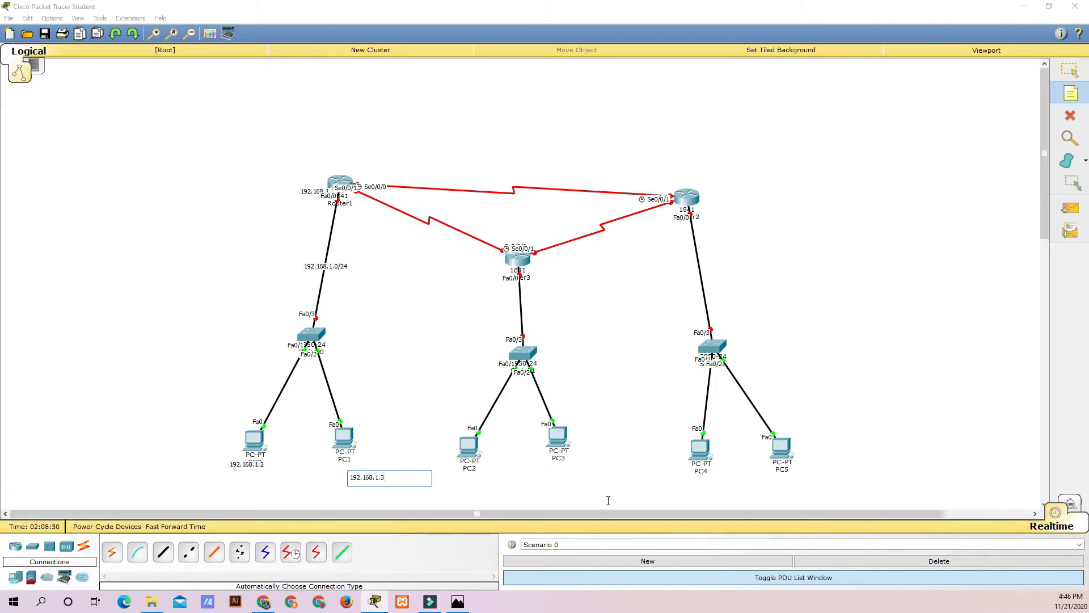
{"action": "key", "text": "Escape"}
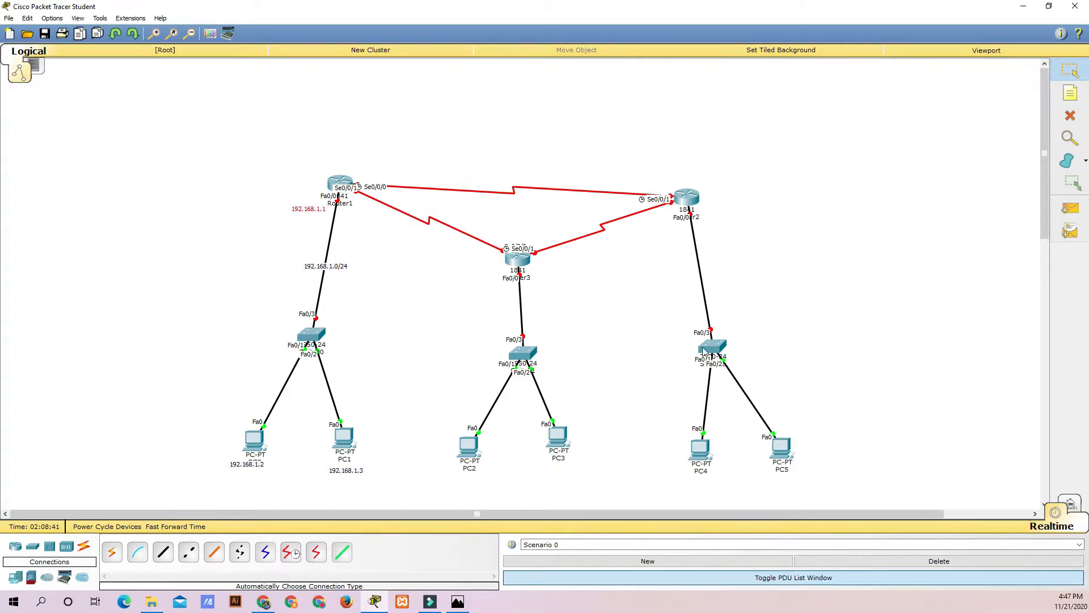
- Place a note reading 192.168.2.0/24 on the link between Router3 and the switch below it, adapted from the copied 192.168.1.0/24
{"action": "key", "text": "Tab"}
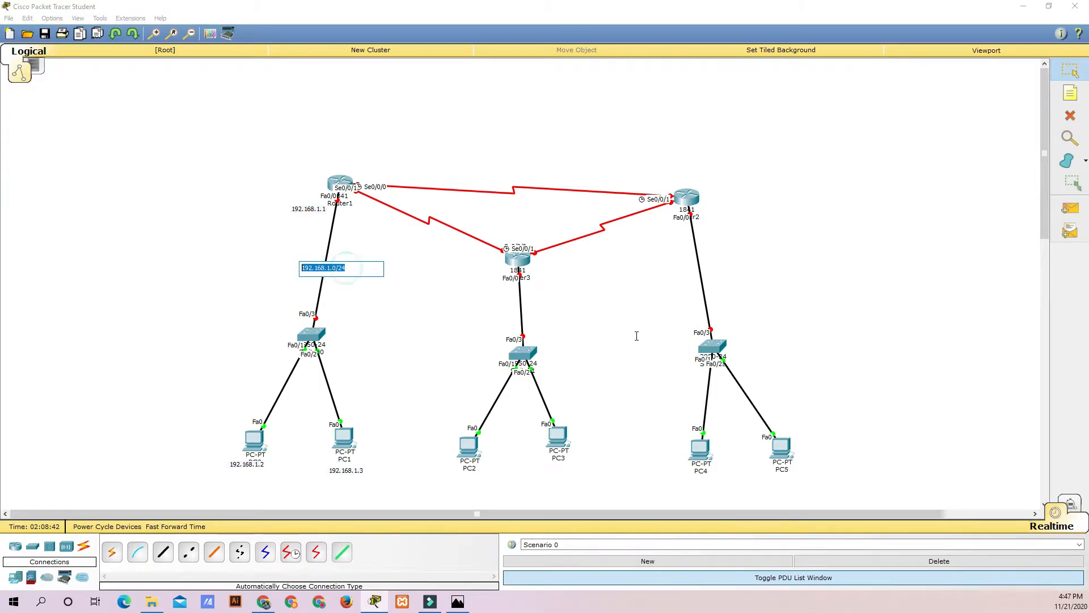
{"action": "left_click", "coordinate": [836, 388]}
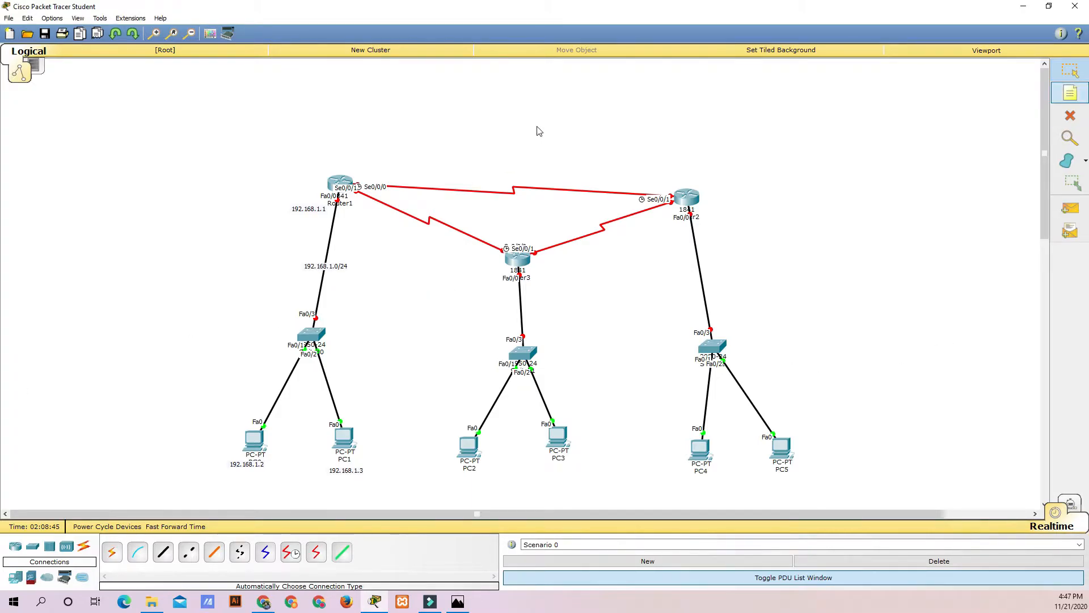
{"action": "left_click", "coordinate": [1070, 93]}
{"action": "left_click", "coordinate": [914, 375]}
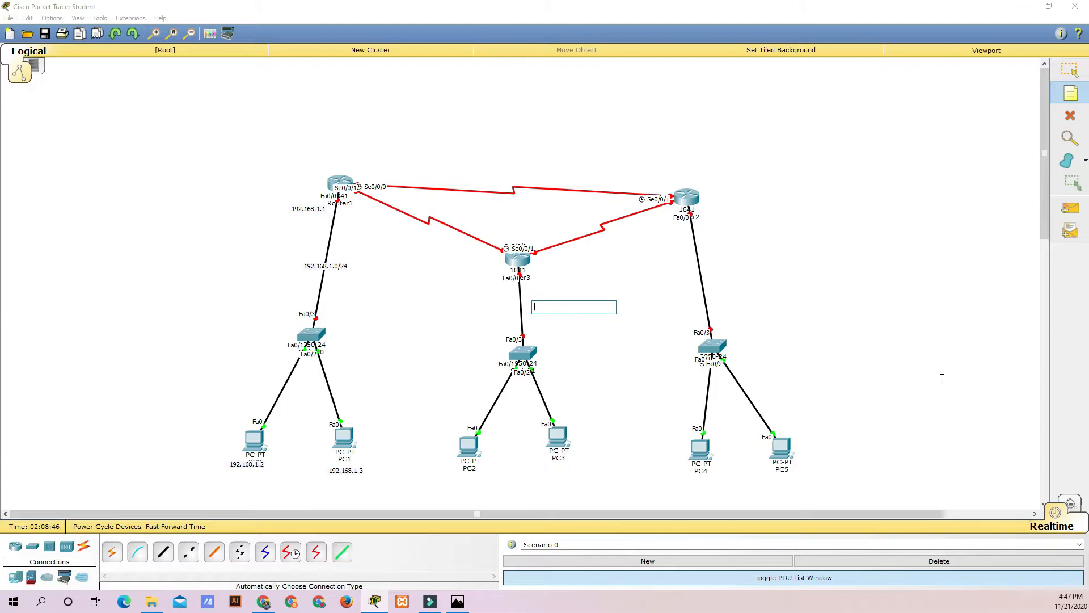
{"action": "type", "text": "192.168.1.0/24"}
{"action": "key", "text": "shift+Left"}
{"action": "key", "text": "shift+Left"}
{"action": "key", "text": "shift+Left"}
{"action": "key", "text": "shift+Left"}
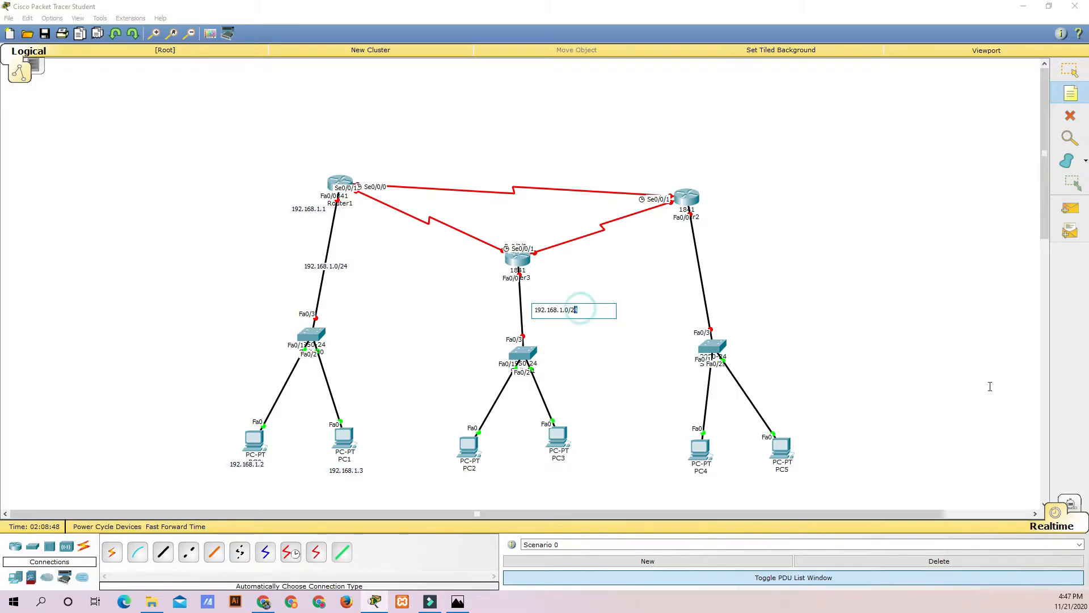
{"action": "key", "text": "BackSpace"}
{"action": "type", "text": "/"}
- Copy the network address from the new note and add a note reading 192.168.2.1 beside Router3
{"action": "key", "text": "shift+Home"}
{"action": "key", "text": "ctrl+c"}
{"action": "key", "text": "Tab"}
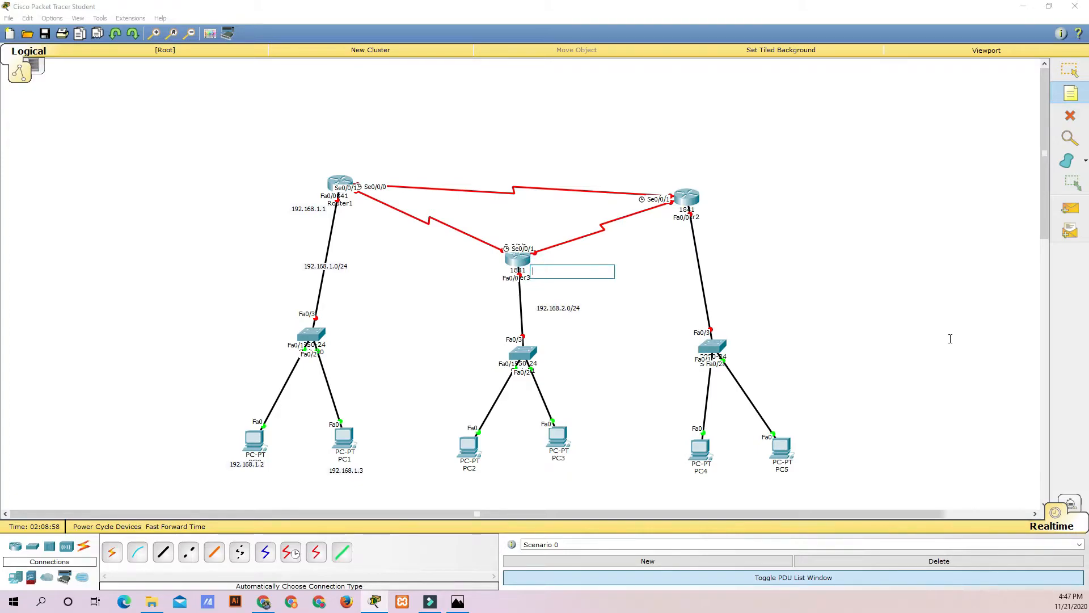
{"action": "key", "text": "ctrl+v"}
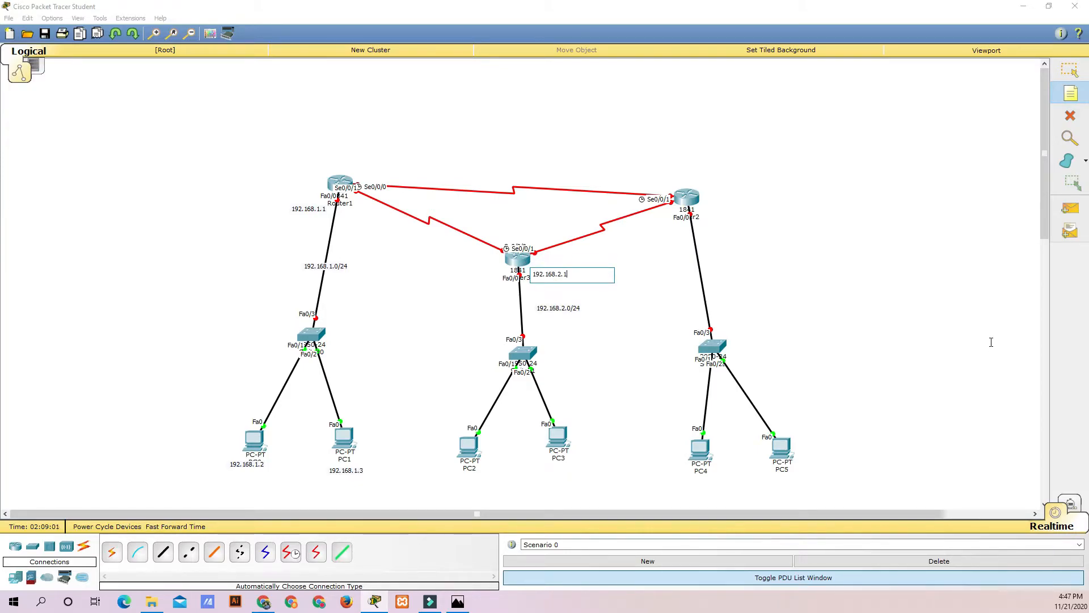
- Add notes below the middle PCs, reading 192.168.2.2 for PC2 and 192.168.2.3 for PC3
{"action": "left_click", "coordinate": [479, 475]}
{"action": "type", "text": "192.168.2.0"}
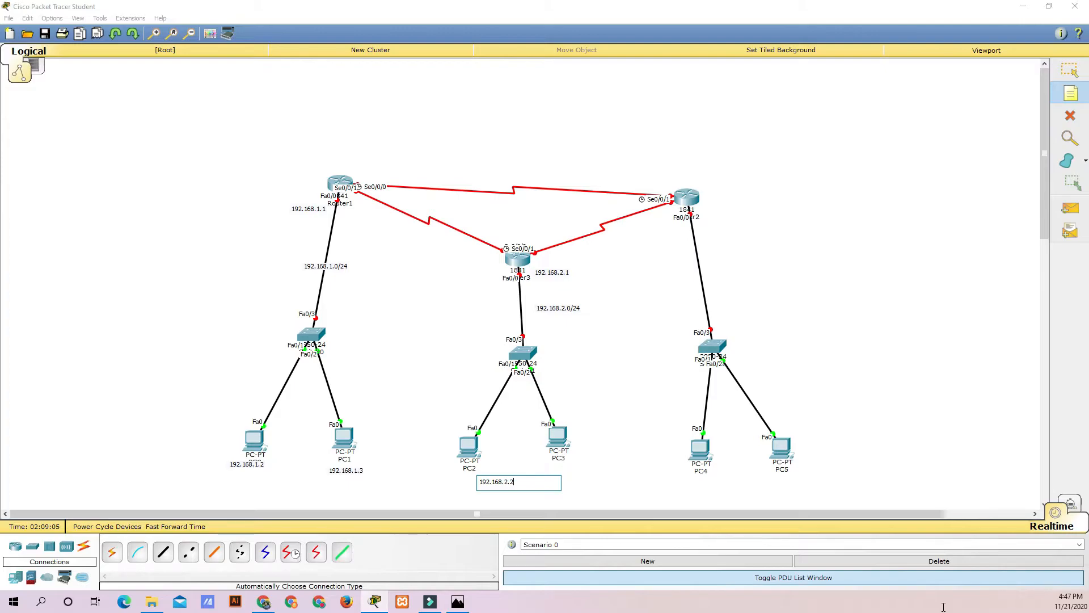
{"action": "left_click", "coordinate": [564, 469]}
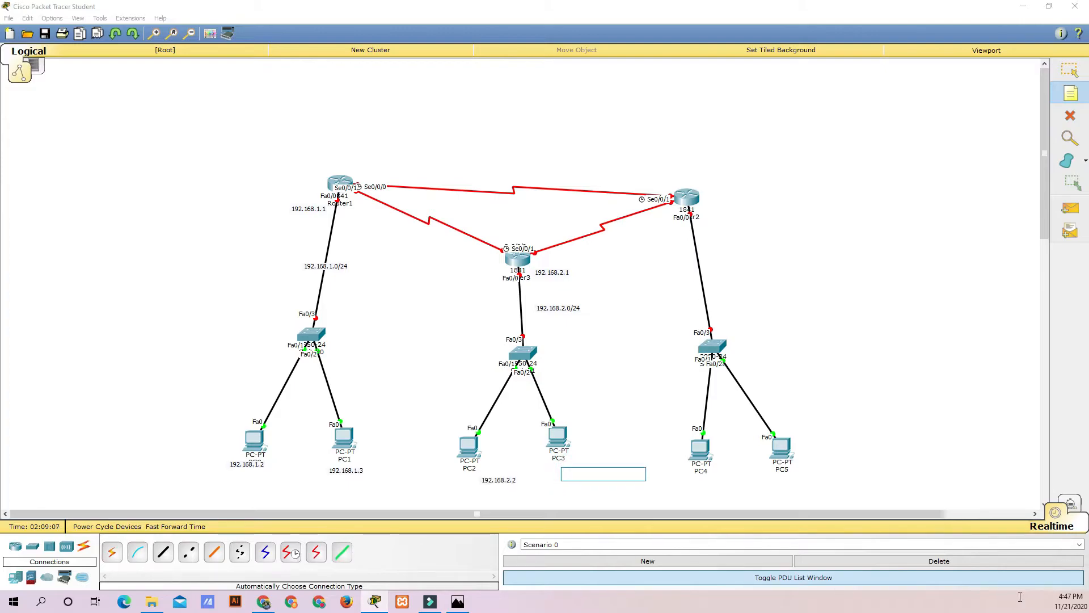
{"action": "type", "text": "192.168.2.0"}
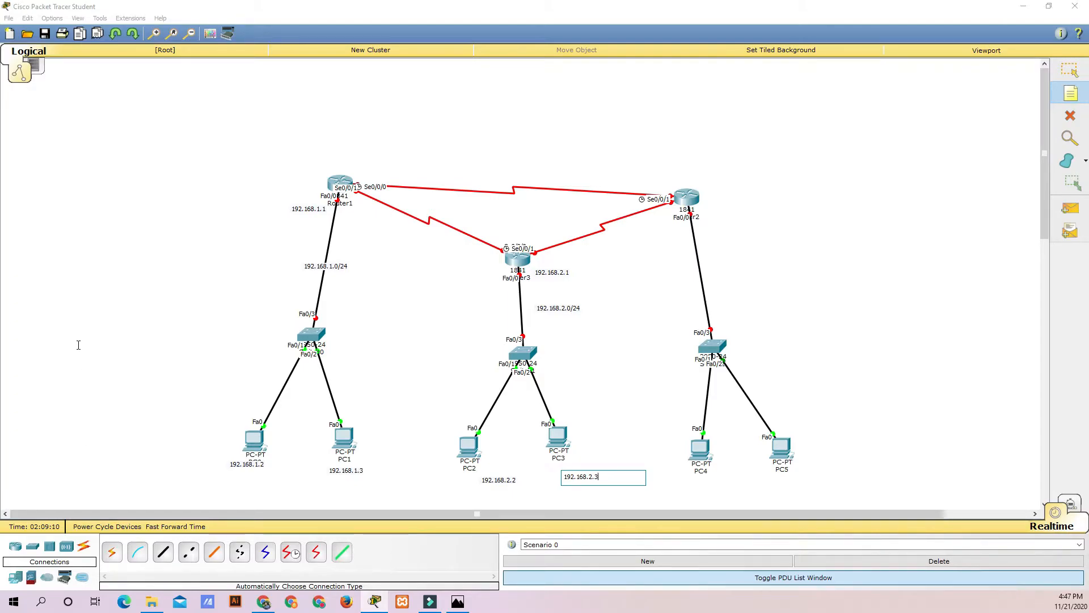
- Place a note reading 192.168.3.0/24 on the link between Router2 and the switch below it
{"action": "left_click", "coordinate": [707, 273]}
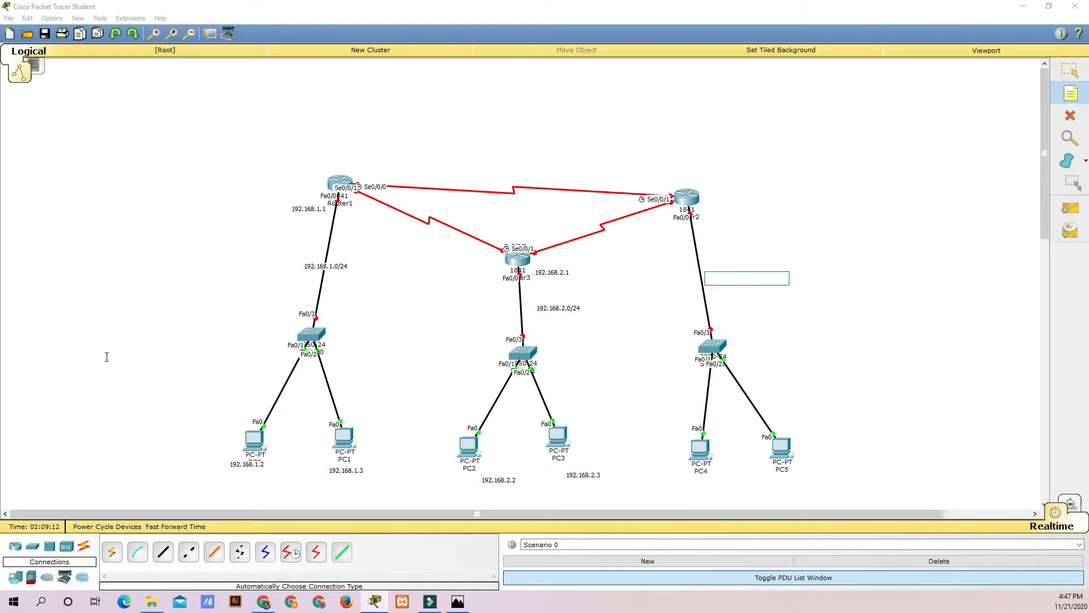
{"action": "key", "text": "ctrl+v"}
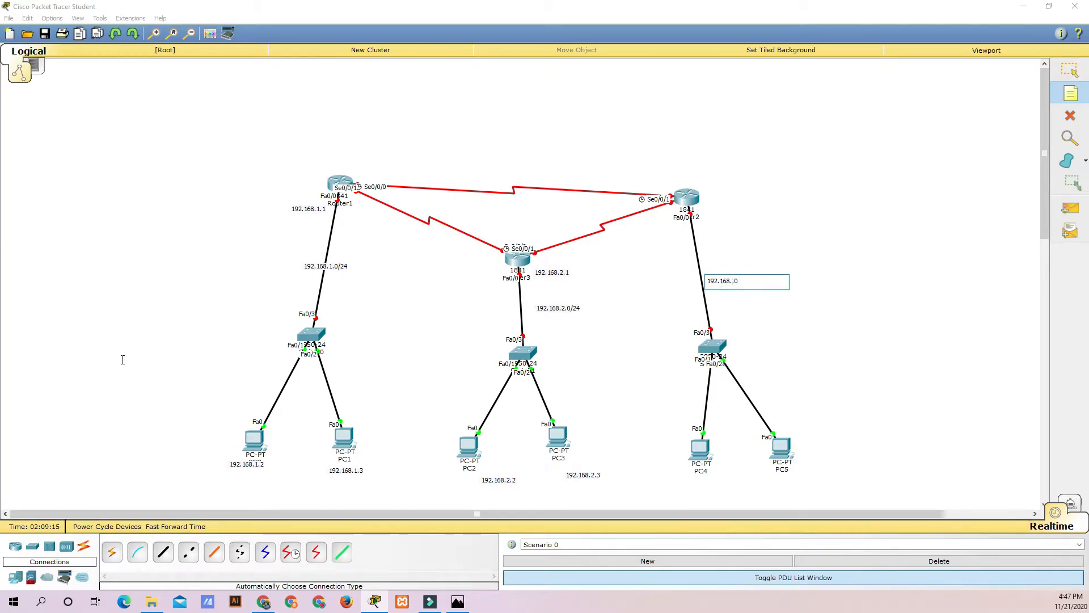
{"action": "type", "text": "/24"}
- Label PC4 with a note reading 192.168.3.2 below it, and copy the note's text
{"action": "left_click", "coordinate": [704, 485]}
{"action": "key", "text": "ctrl+v"}
{"action": "left_click", "coordinate": [733, 489]}
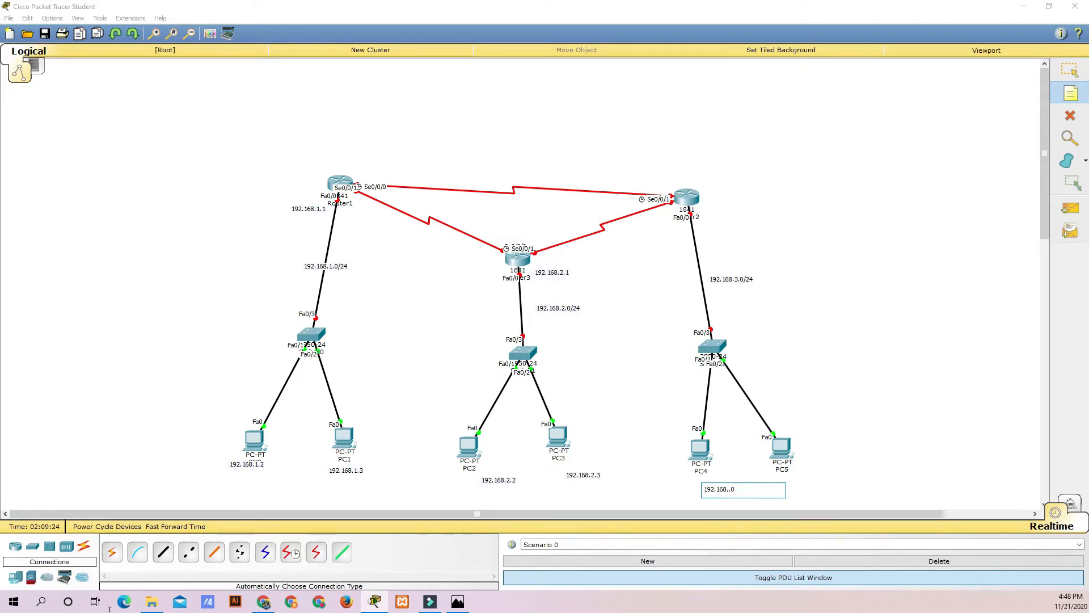
{"action": "type", "text": "3"}
{"action": "left_click", "coordinate": [738, 489]}
{"action": "key", "text": "BackSpace"}
{"action": "left_click_drag", "start_coordinate": [746, 490], "coordinate": [700, 489]}
{"action": "key", "text": "ctrl+c"}
- Add a note reading 192.168.3.3 for PC5, and move the PC4 and PC5 notes directly beneath their devices
{"action": "left_click", "coordinate": [802, 474]}
{"action": "key", "text": "ctrl+v"}
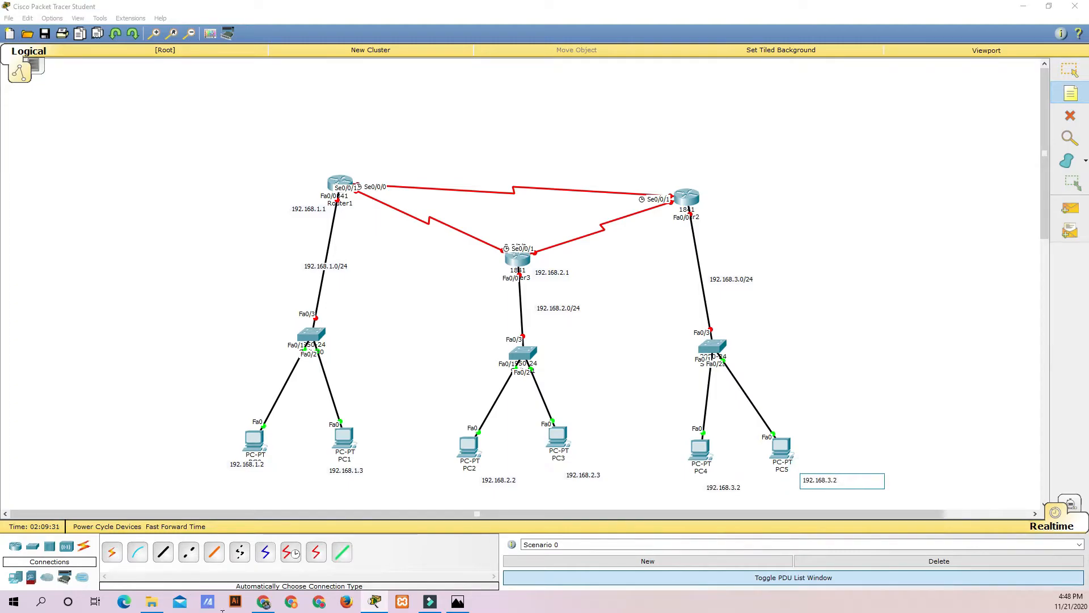
{"action": "key", "text": "BackSpace"}
{"action": "type", "text": "3"}
{"action": "key", "text": "Escape"}
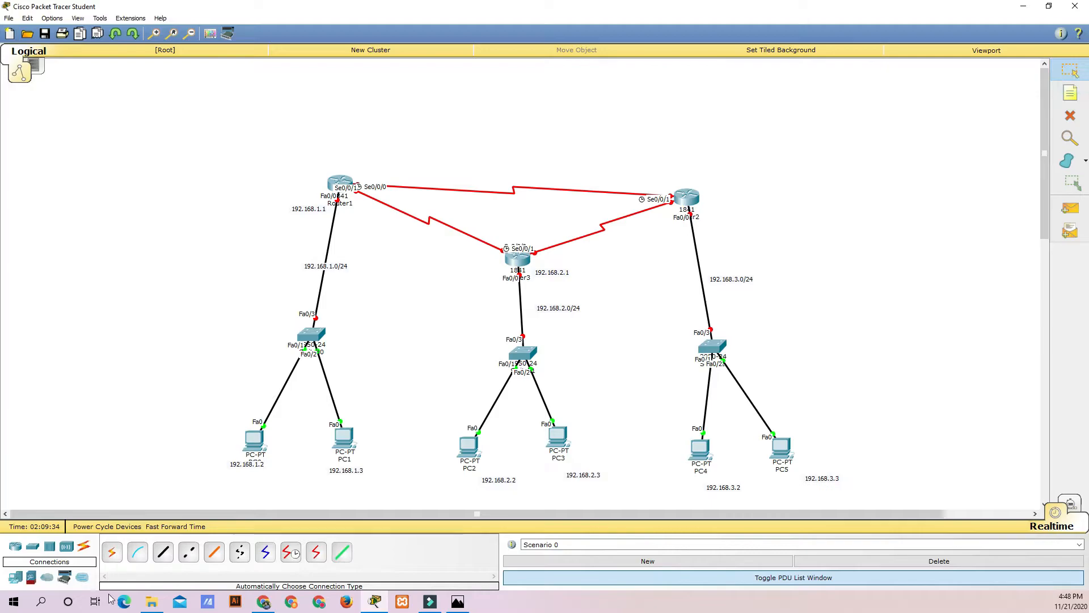
{"action": "left_click_drag", "start_coordinate": [704, 483], "coordinate": [702, 482]}
{"action": "left_click_drag", "start_coordinate": [822, 481], "coordinate": [784, 480]}
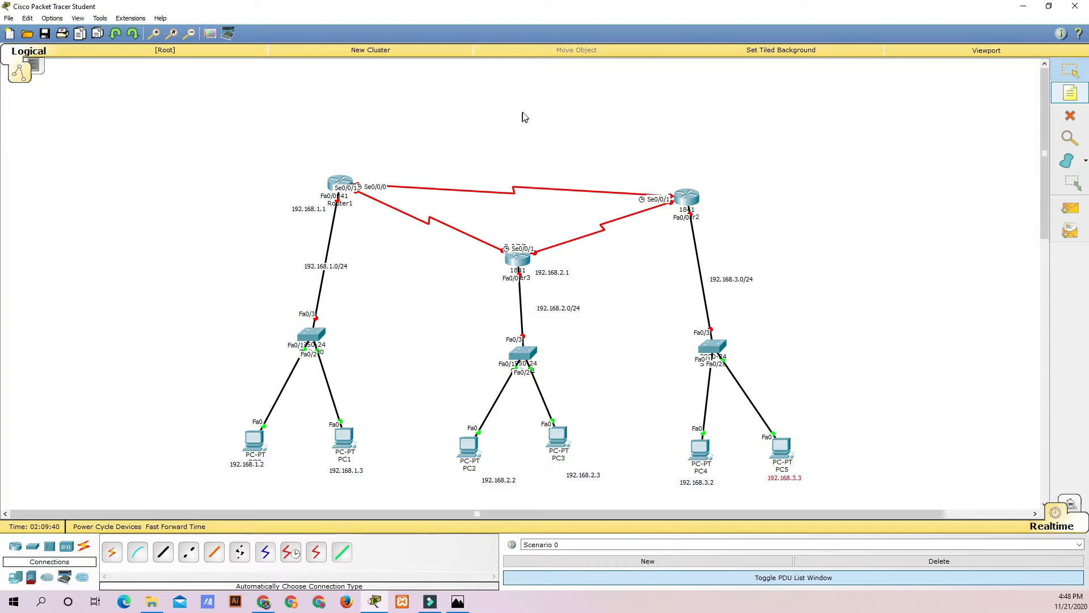
- Add a note reading 192.168.3.1 beside Router2, and leave note placement
{"action": "left_click", "coordinate": [1070, 93]}
{"action": "left_click", "coordinate": [701, 211]}
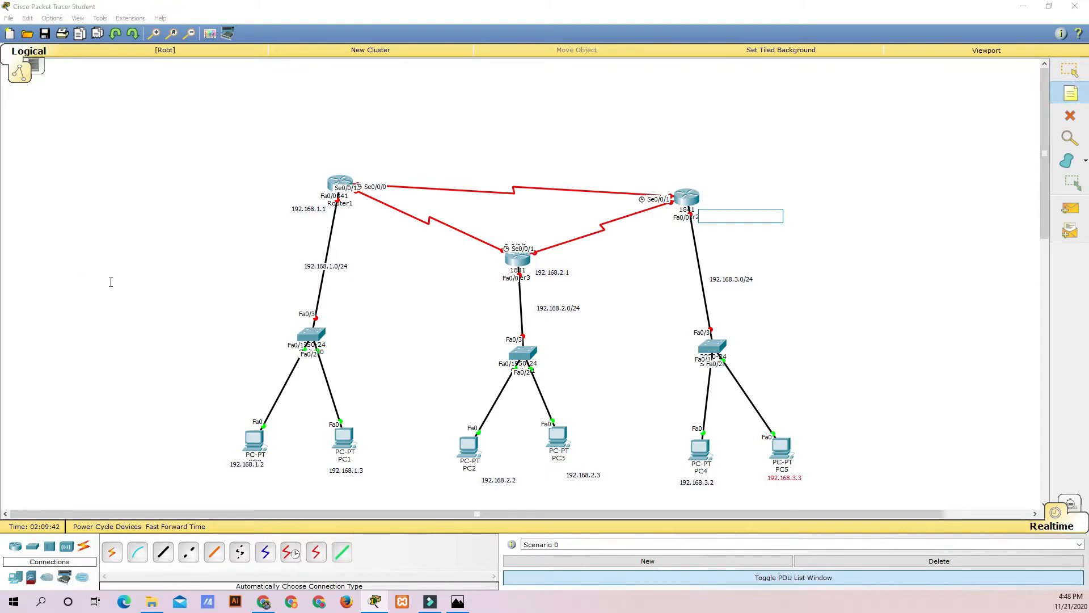
{"action": "key", "text": "ctrl+v"}
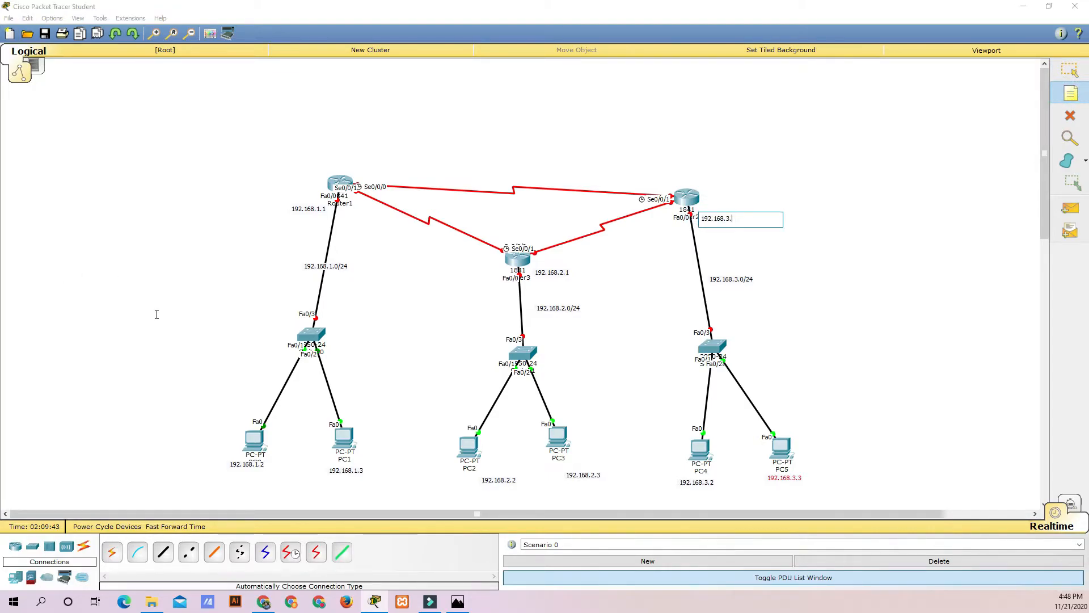
{"action": "key", "text": "Escape"}
{"action": "left_click", "coordinate": [726, 217]}
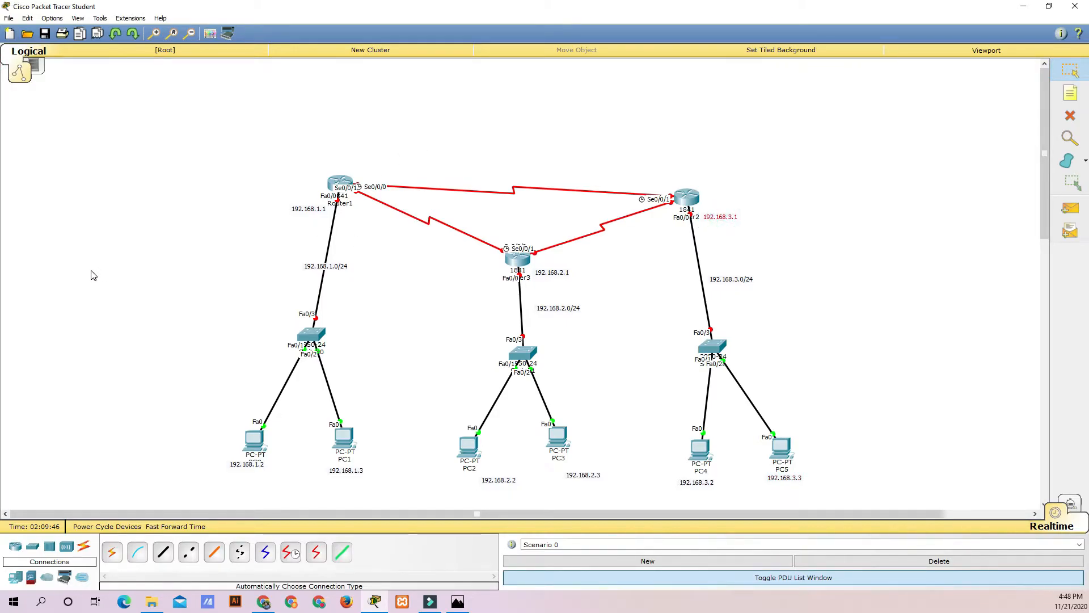
- Place a note reading 10.0.0.0/8 on the serial link between Router1 and Router2, and copy its network address
{"action": "left_click", "coordinate": [394, 345]}
{"action": "key", "text": "n"}
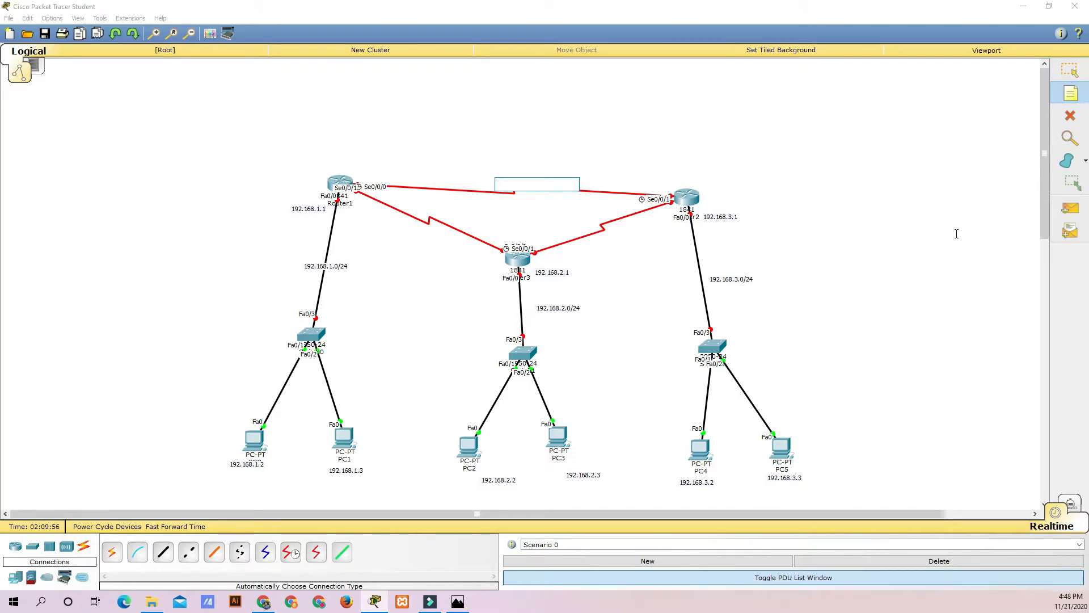
{"action": "type", "text": "10."}
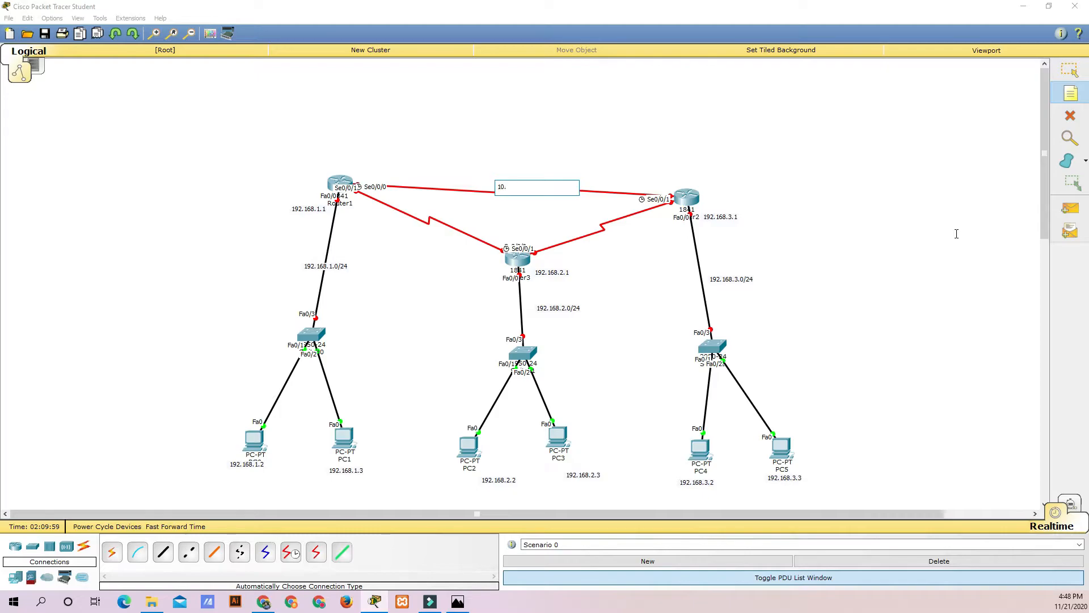
{"action": "type", "text": "00"}
{"action": "key", "text": "Left"}
{"action": "key", "text": "Left"}
{"action": "key", "text": "shift+Left"}
{"action": "key", "text": "shift+Left"}
{"action": "key", "text": "shift+Left"}
{"action": "key", "text": "shift+Left"}
{"action": "key", "text": "shift+Left"}
{"action": "key", "text": "shift+Left"}
{"action": "key", "text": "shift+Left"}
{"action": "key", "text": "shift+Left"}
{"action": "key", "text": "ctrl+c"}
- Label the ends of the Router1–Router2 serial link with notes reading 10.0.0.1 at Router1 and 10.0.0.2 at Router2
{"action": "left_click", "coordinate": [548, 122]}
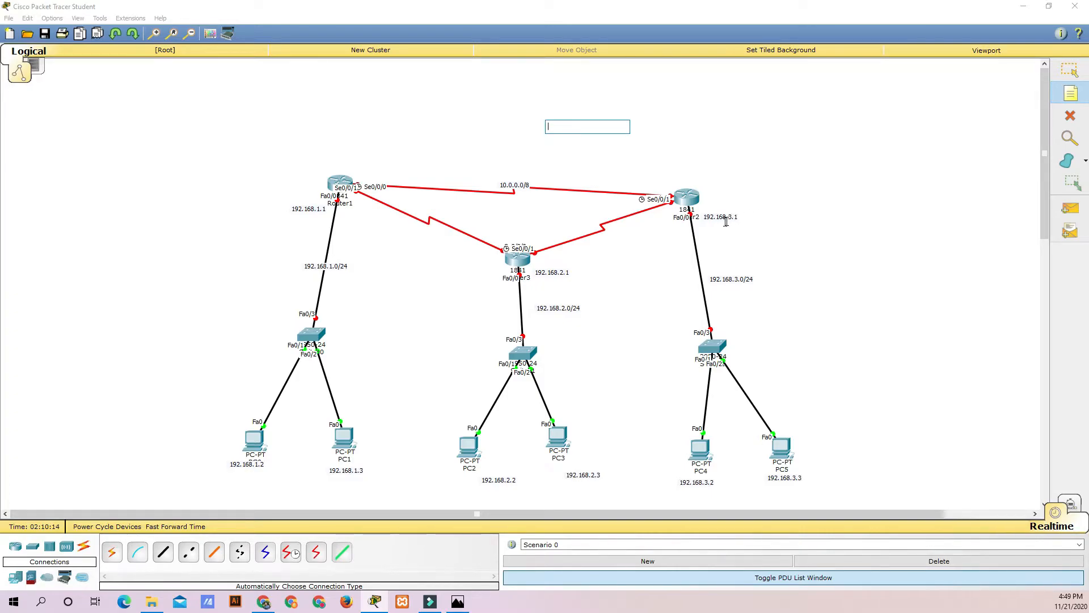
{"action": "left_click", "coordinate": [361, 175]}
{"action": "type", "text": "10.0.0.0"}
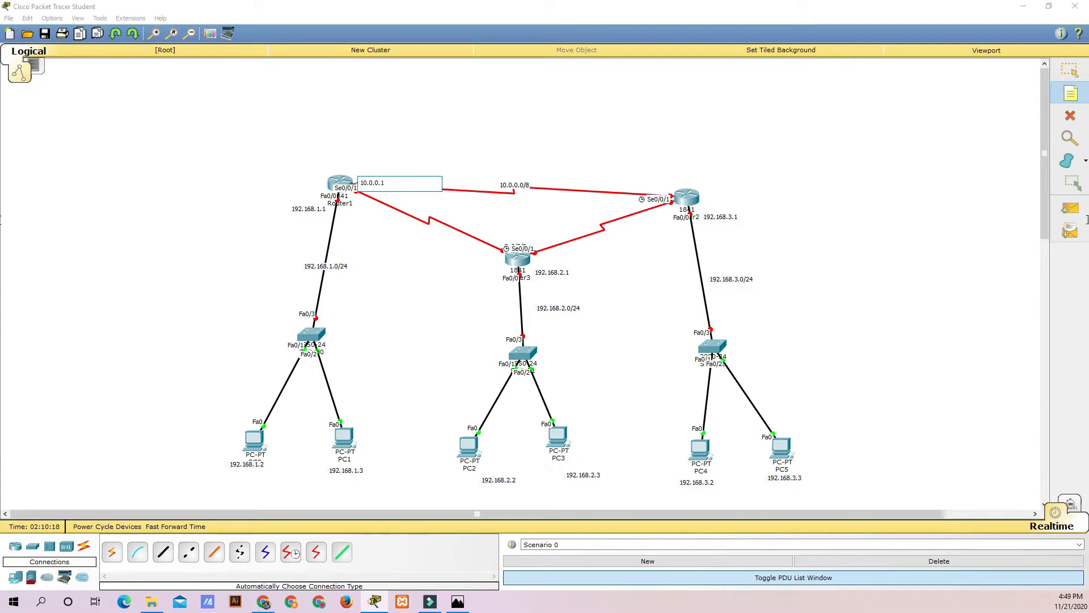
{"action": "left_click", "coordinate": [653, 177]}
{"action": "key", "text": "ctrl+v"}
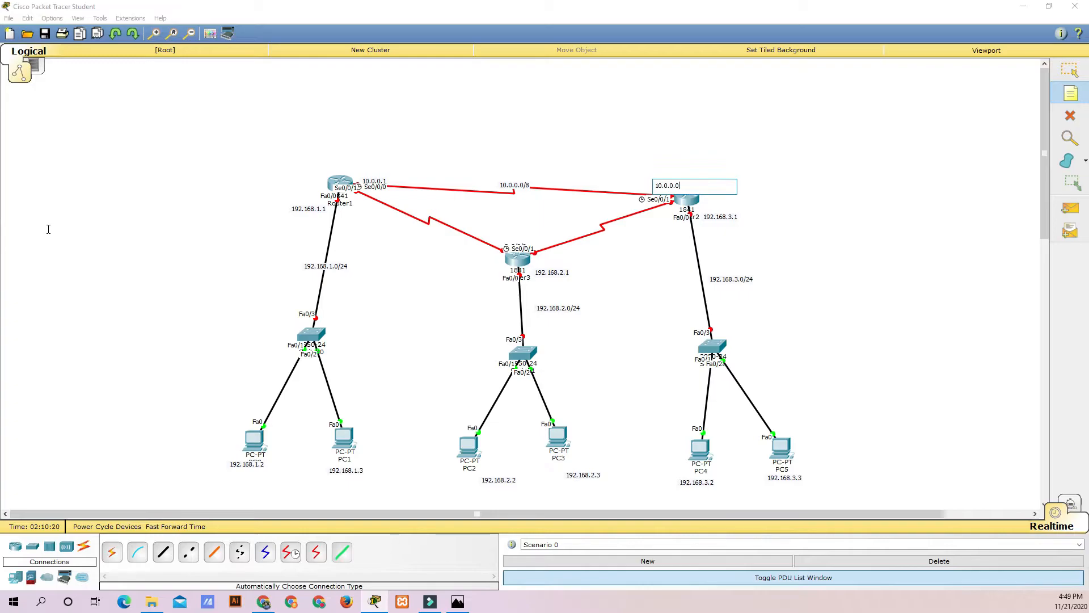
{"action": "type", "text": "2"}
- Place a note reading 20.0.0.0/8 on the serial link between Router1 and Router3, and copy its network address
{"action": "left_click", "coordinate": [803, 282]}
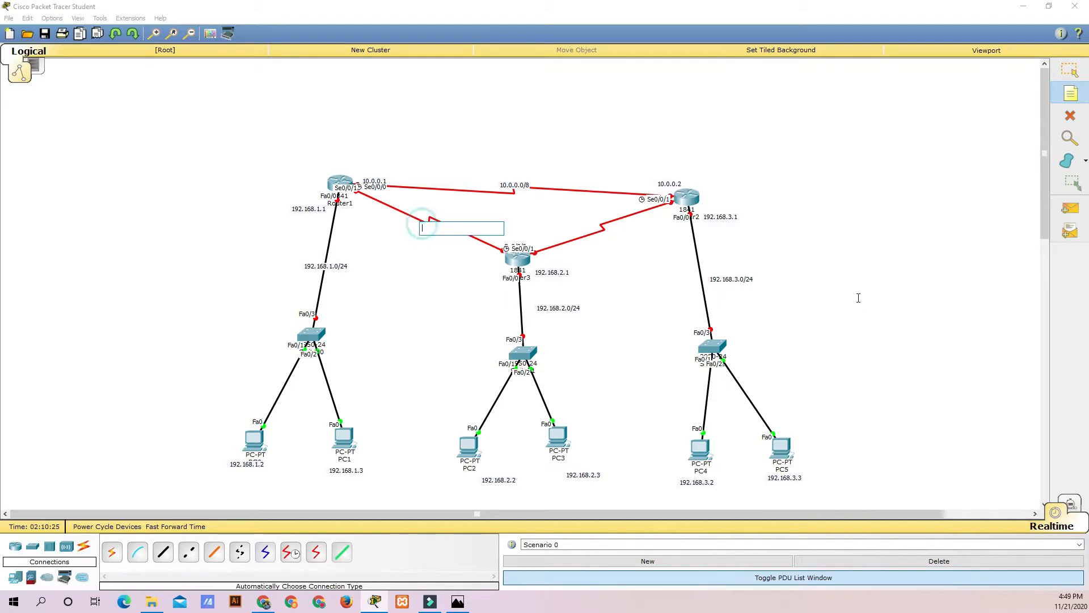
{"action": "type", "text": "10.0.0.0"}
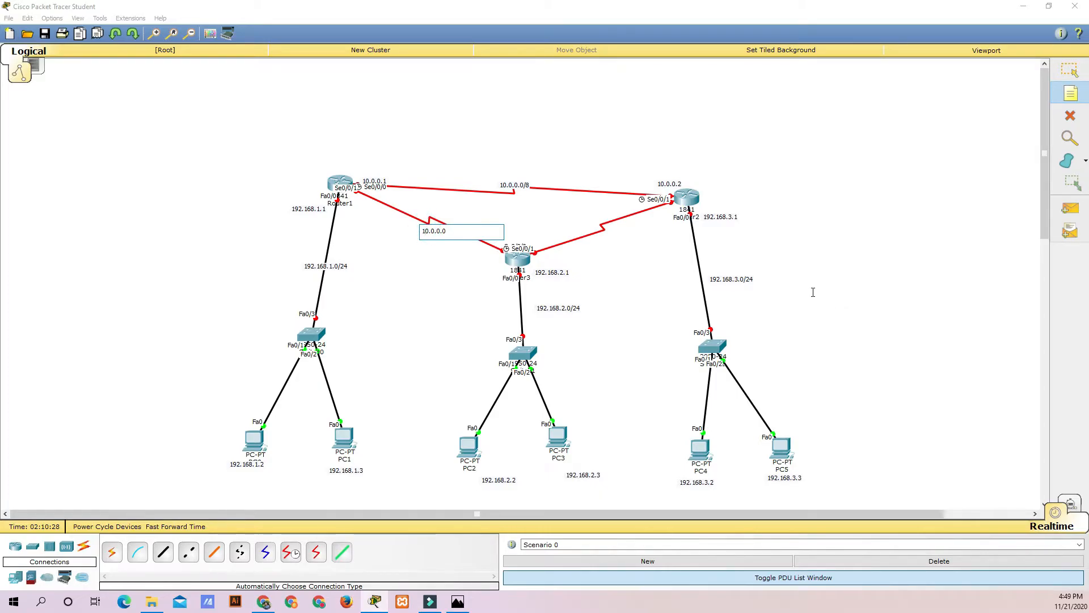
{"action": "type", "text": "2"}
{"action": "type", "text": "/"}
{"action": "key", "text": "Left"}
{"action": "key", "text": "Left"}
{"action": "key", "text": "shift+Home"}
{"action": "key", "text": "ctrl+c"}
- Label the ends of the Router1–Router3 serial link with notes reading 20.0.0.1 at Router1 and 20.0.0.2 at Router3
{"action": "key", "text": "ctrl+v"}
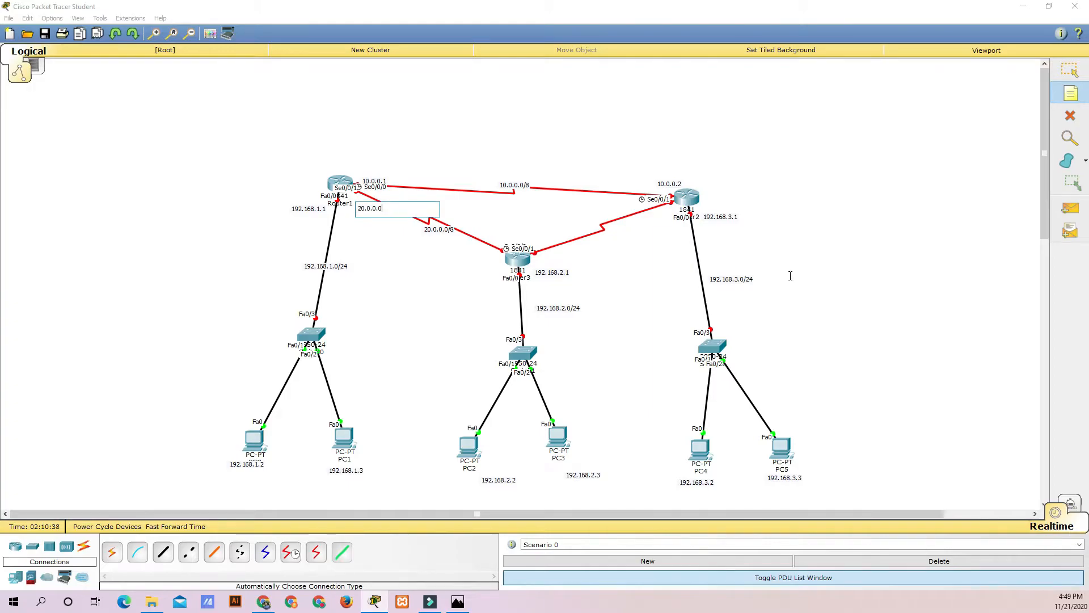
{"action": "type", "text": "1"}
{"action": "left_click", "coordinate": [478, 258]}
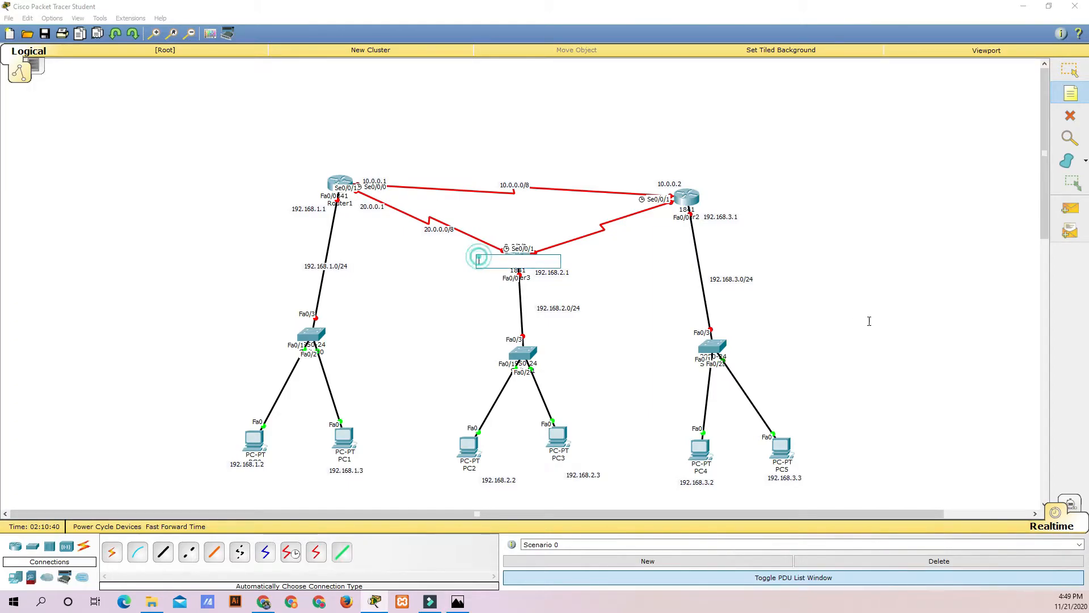
{"action": "key", "text": "ctrl+v"}
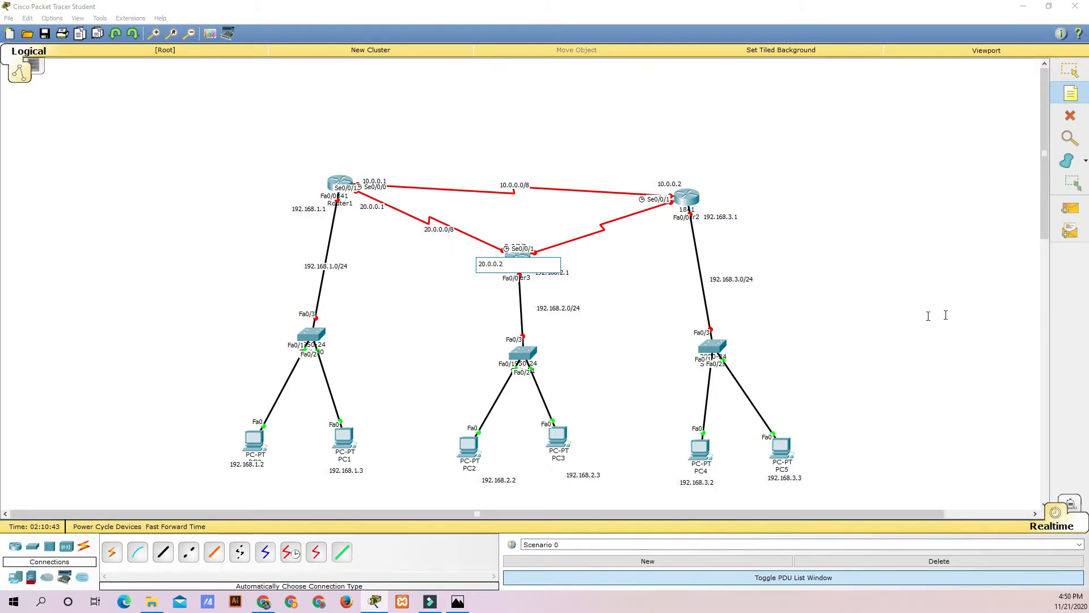
{"action": "key", "text": "Escape"}
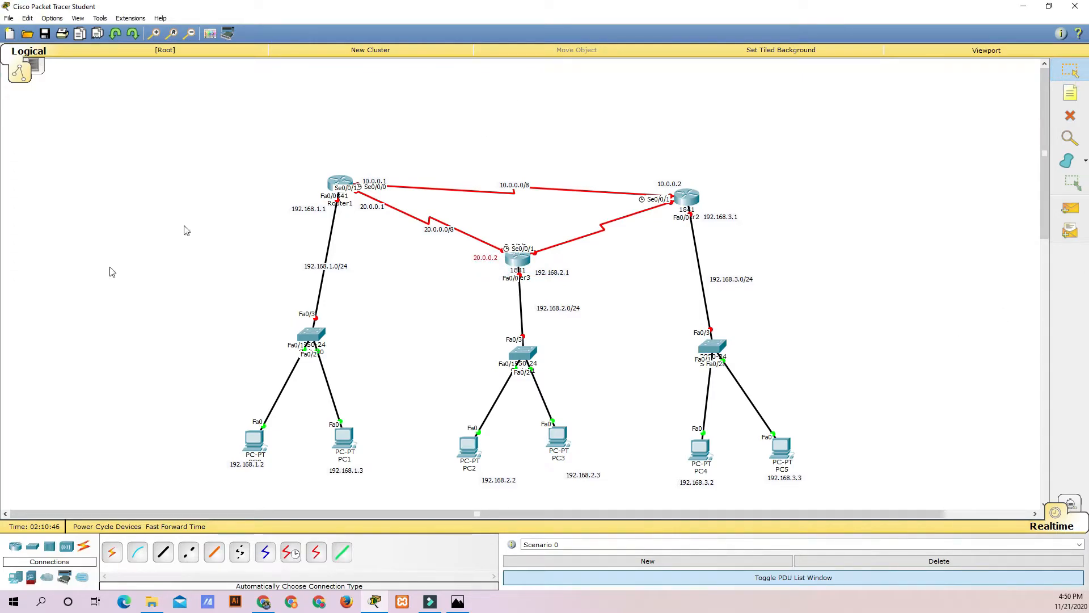
- Place a note reading 30.0.0.0/8 on the serial link between Router3 and Router2
{"action": "left_click", "coordinate": [1070, 93]}
{"action": "left_click", "coordinate": [601, 237]}
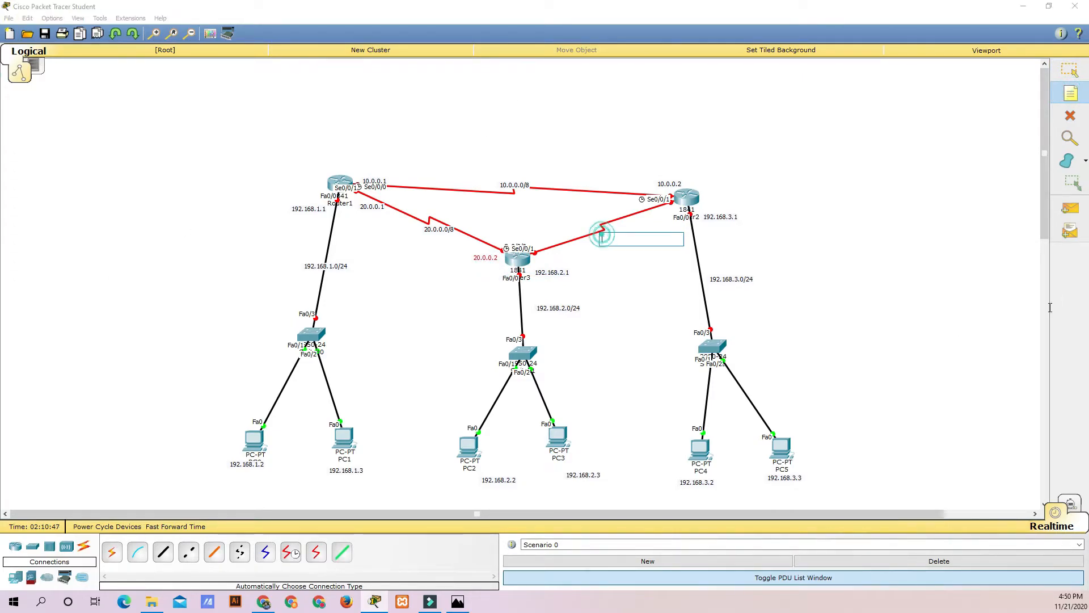
{"action": "type", "text": "30.0.0"}
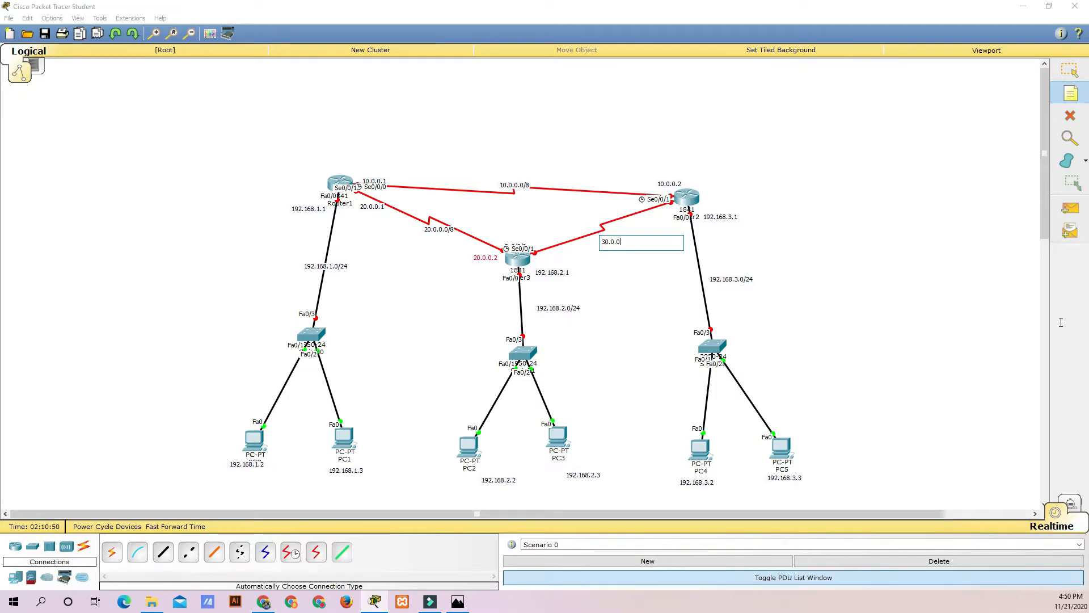
{"action": "type", "text": ".0/8"}
- Add a note reading 30.0.0.1 beside Router3, adapted from the copied 20.0.0.0, and copy its text
{"action": "key", "text": "ctrl+v"}
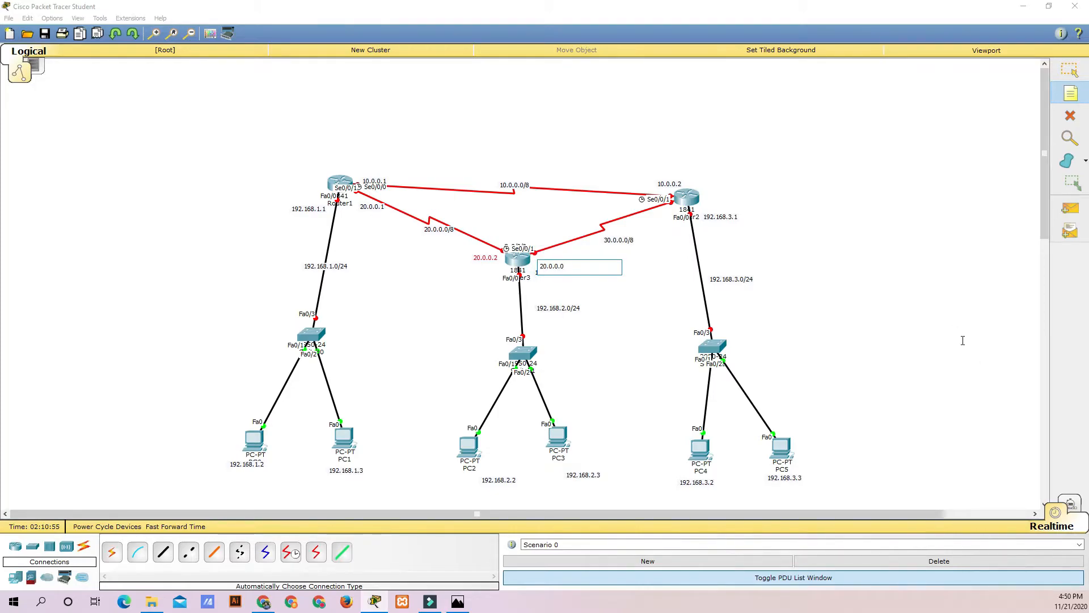
{"action": "key", "text": "Home"}
{"action": "key", "text": "Delete"}
{"action": "type", "text": "3"}
{"action": "key", "text": "BackSpace"}
{"action": "key", "text": "ctrl+a"}
- Add a note reading 30.0.0.2 at Router2's end of the link to Router3, and leave note placement
{"action": "left_click", "coordinate": [650, 218]}
{"action": "key", "text": "ctrl+v"}
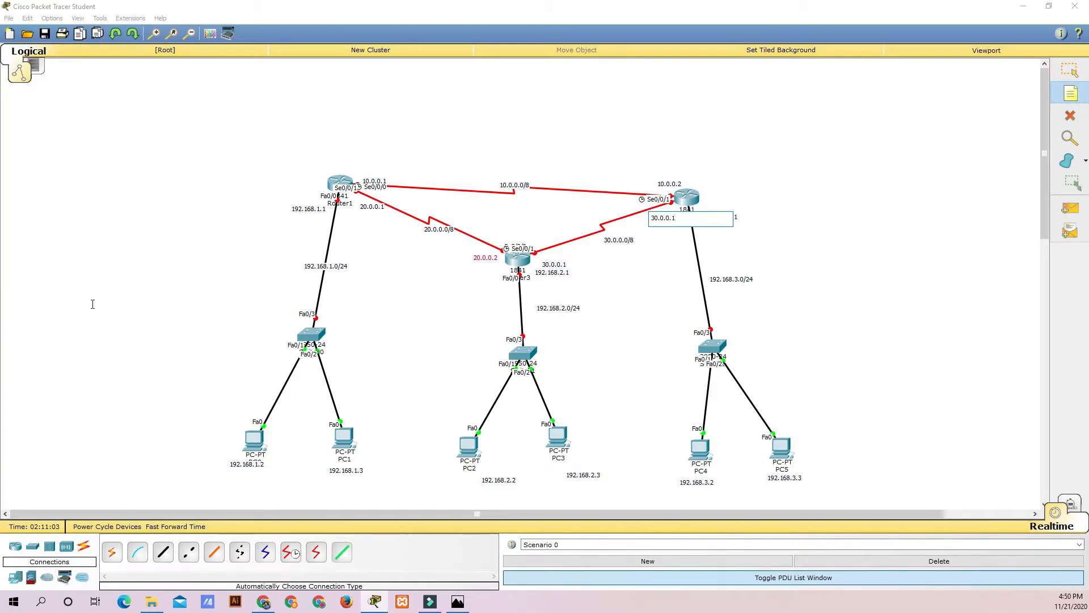
{"action": "key", "text": "BackSpace"}
{"action": "type", "text": "2"}
{"action": "key", "text": "Escape"}
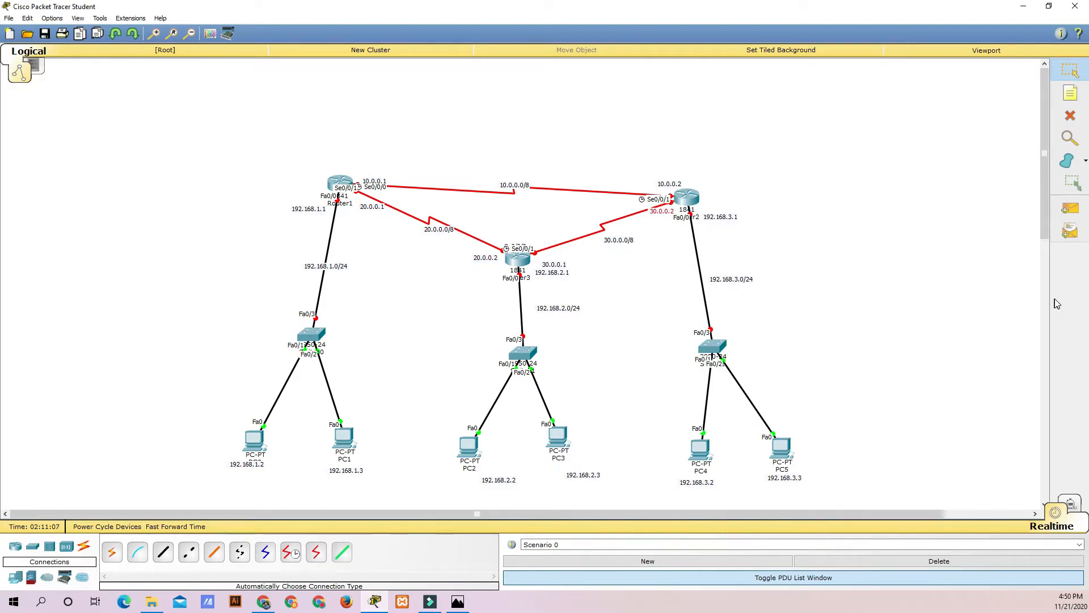
- Move the 30.0.0.1 note closer to Router3 and the 30.0.0.0/8 note closer to its serial link
{"action": "left_click_drag", "start_coordinate": [553, 264], "coordinate": [548, 258]}
{"action": "left_click_drag", "start_coordinate": [618, 240], "coordinate": [605, 234]}
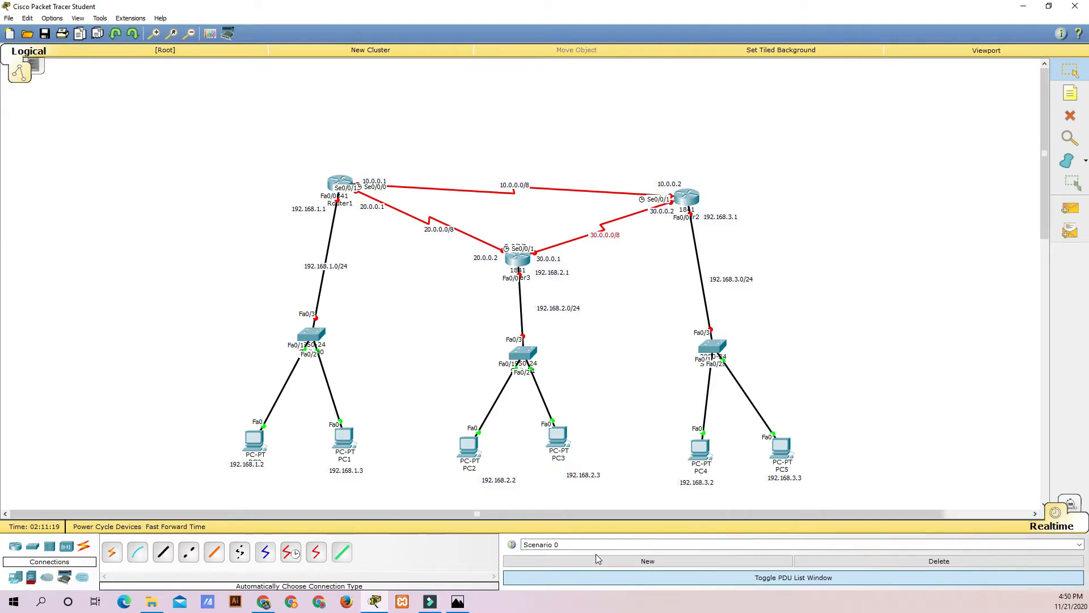
- Open PC0's IP configuration and move its window clear of the Router1 network
{"action": "key", "text": "Return"}
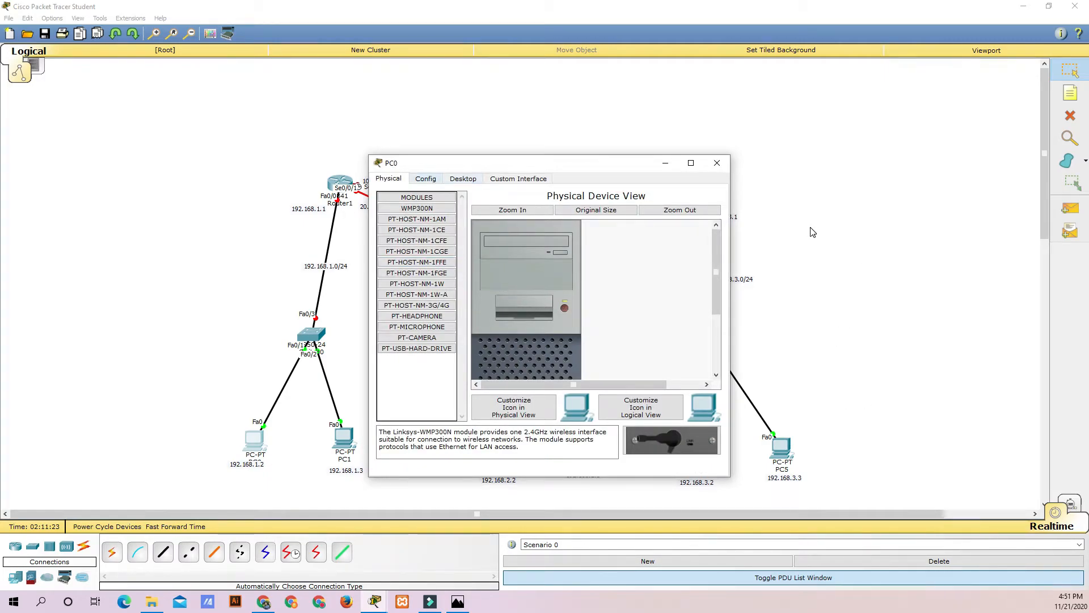
{"action": "left_click", "coordinate": [430, 180]}
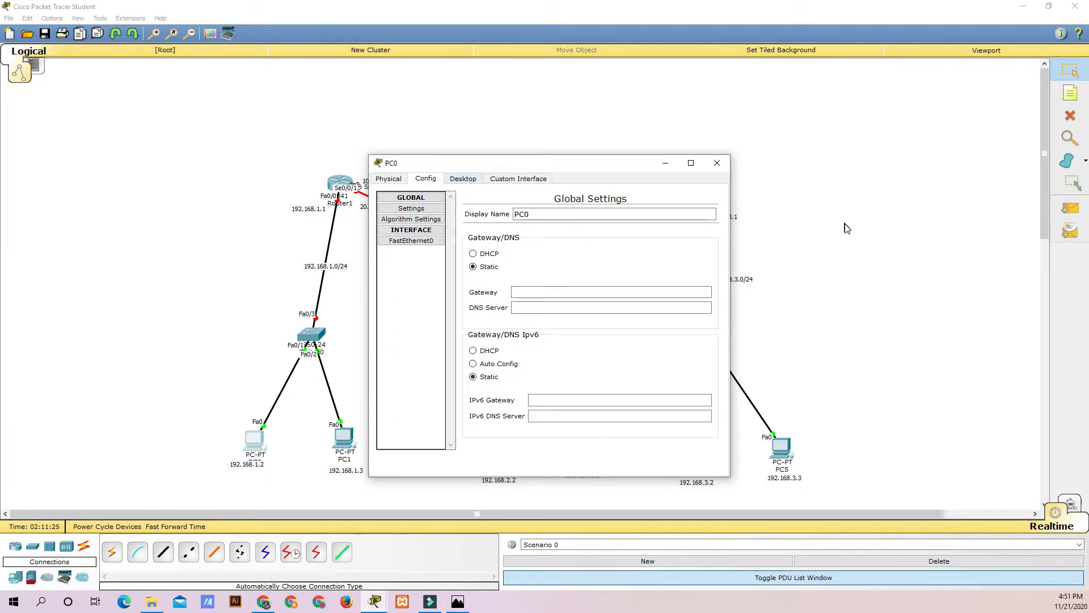
{"action": "left_click", "coordinate": [463, 179]}
{"action": "left_click", "coordinate": [411, 220]}
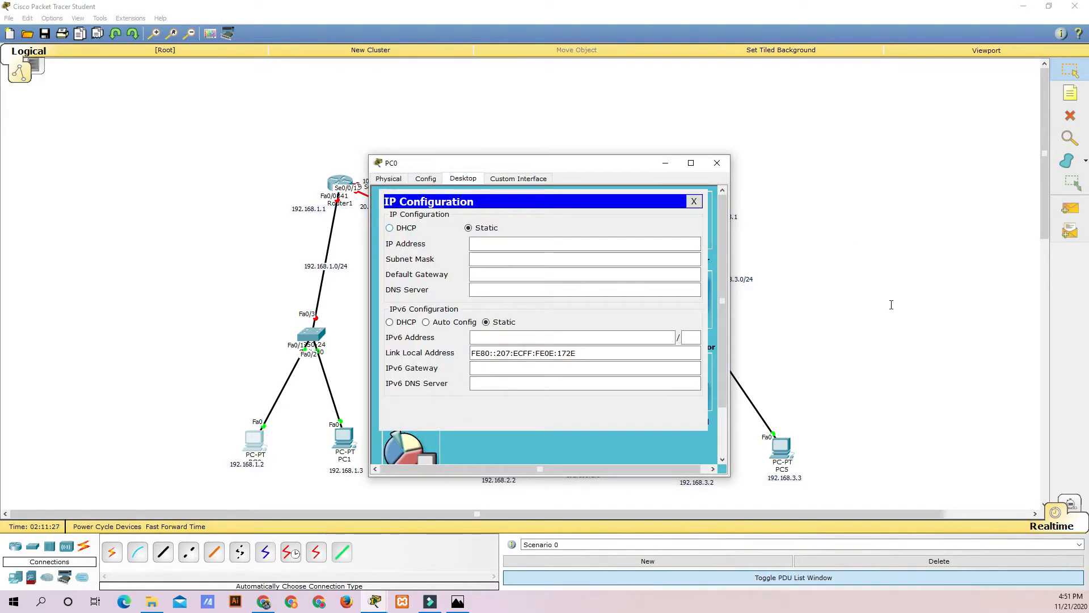
{"action": "left_click_drag", "start_coordinate": [476, 163], "coordinate": [645, 160]}
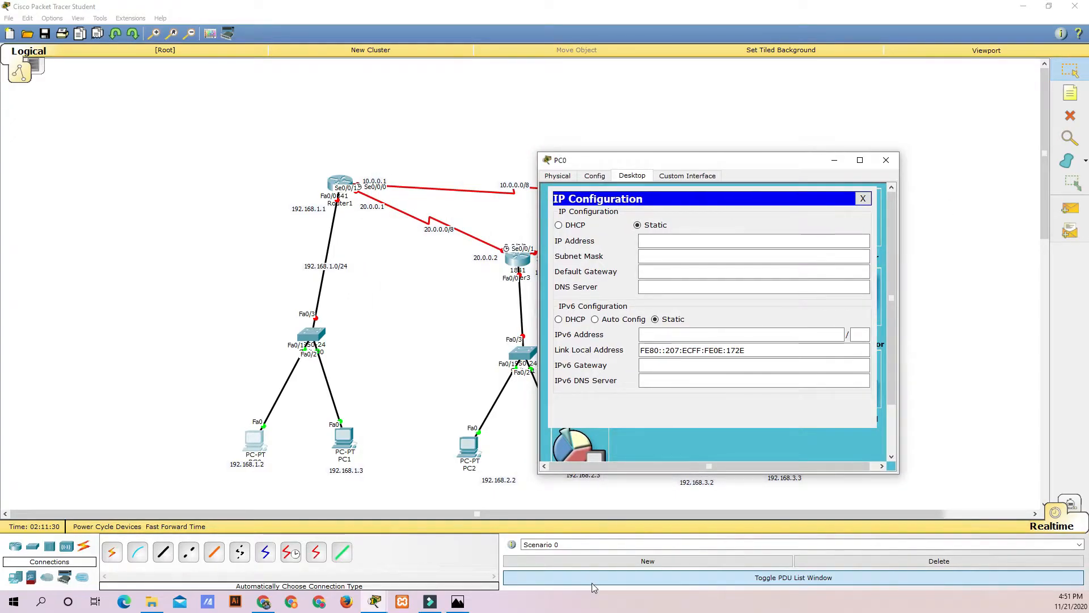
- Copy the 192.168.1.2 note below PC0 and paste it as PC0's IP address, with subnet mask 255.255.255.0
{"action": "left_click", "coordinate": [248, 464]}
{"action": "key", "text": "ctrl+a"}
{"action": "key", "text": "ctrl+c"}
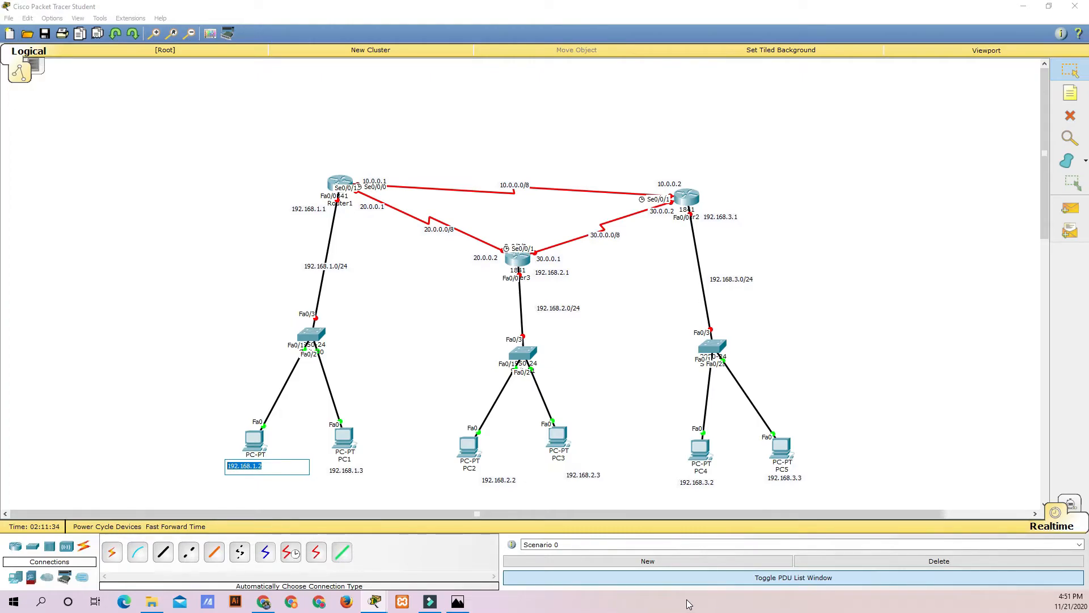
{"action": "left_click", "coordinate": [397, 428]}
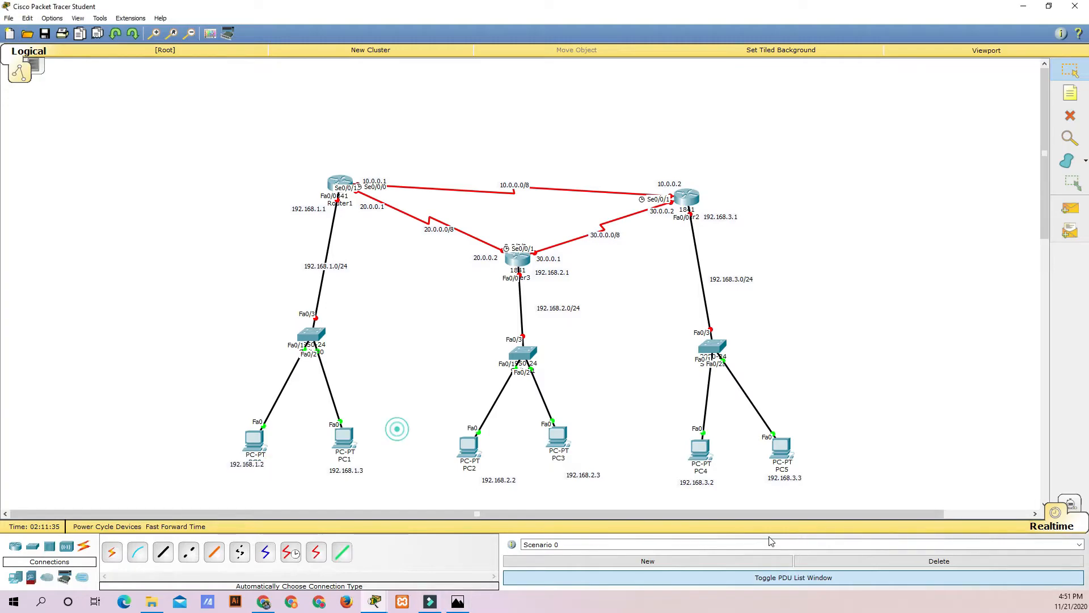
{"action": "mouse_move", "coordinate": [374, 602]}
{"action": "left_click", "coordinate": [421, 553]}
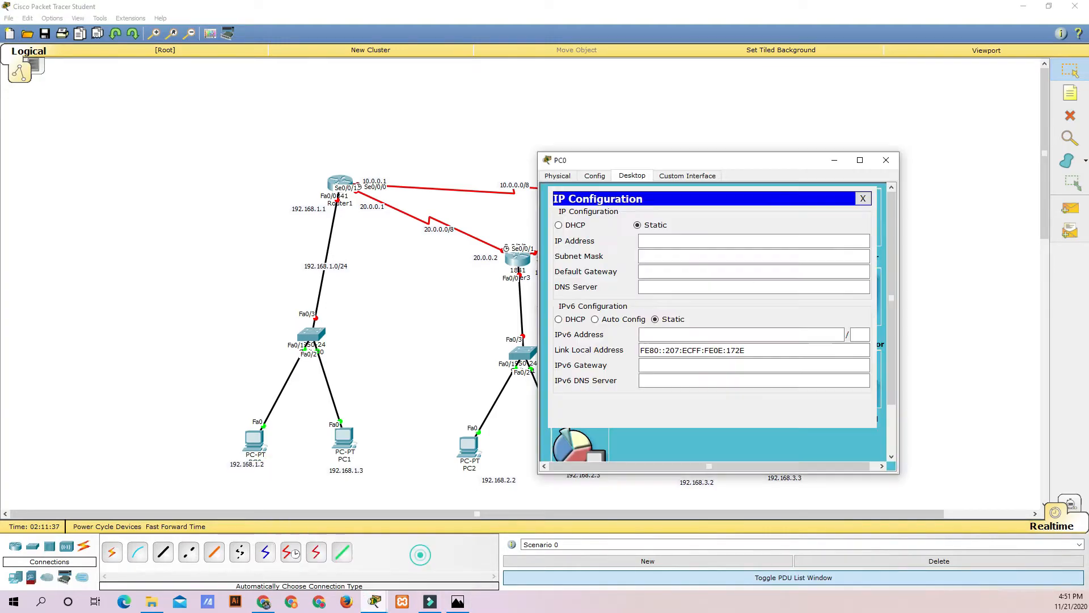
{"action": "left_click", "coordinate": [670, 246]}
{"action": "key", "text": "ctrl+v"}
{"action": "left_click", "coordinate": [683, 255]}
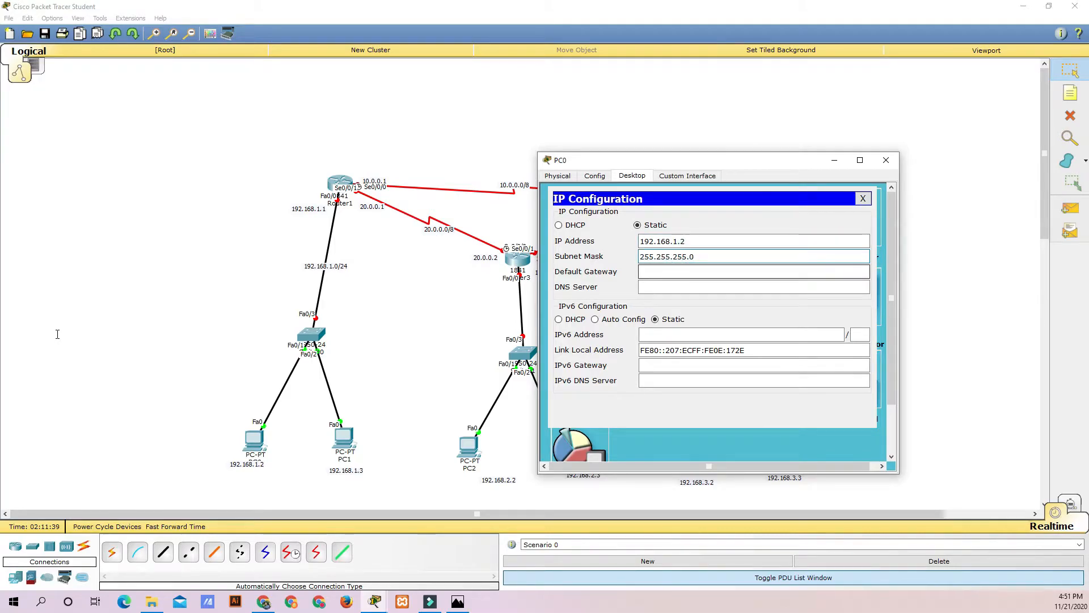
- Set PC0's default gateway to 192.168.1.1 and close its configuration
{"action": "left_click", "coordinate": [676, 271]}
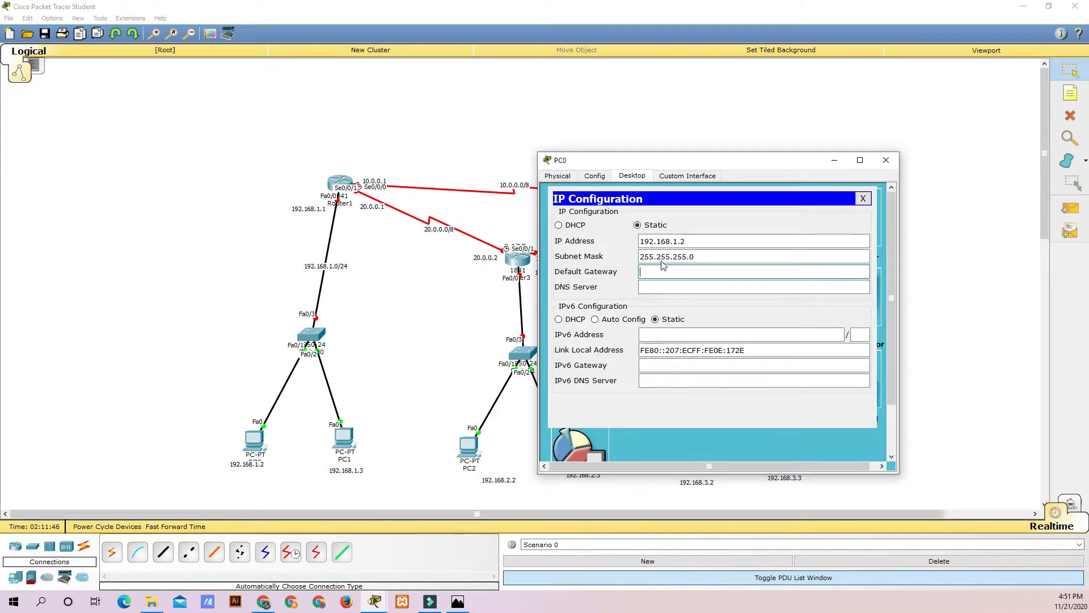
{"action": "type", "text": "192.168.1.2"}
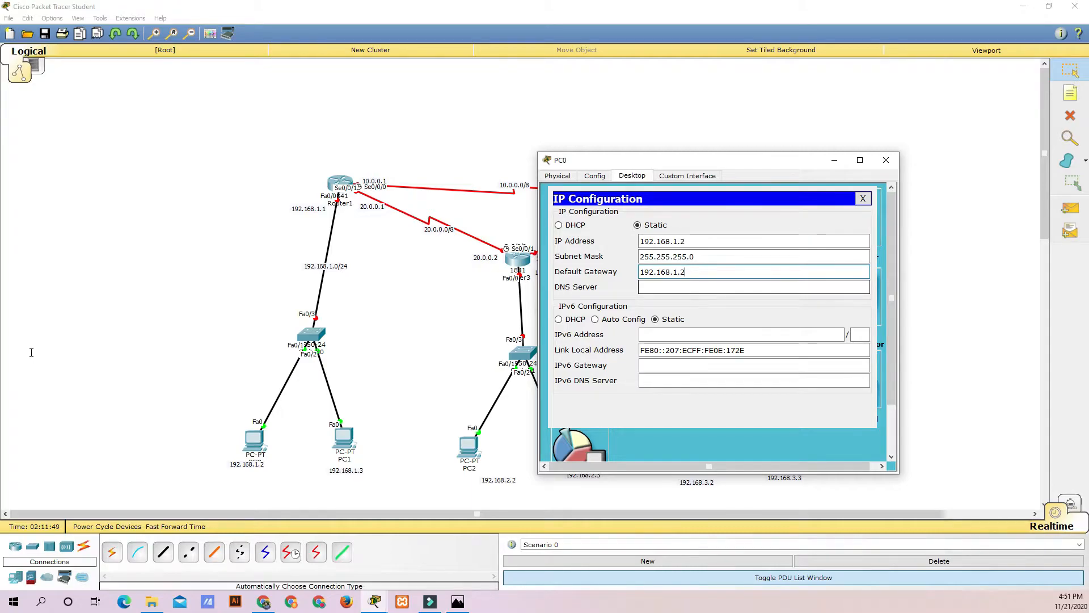
{"action": "type", "text": "1"}
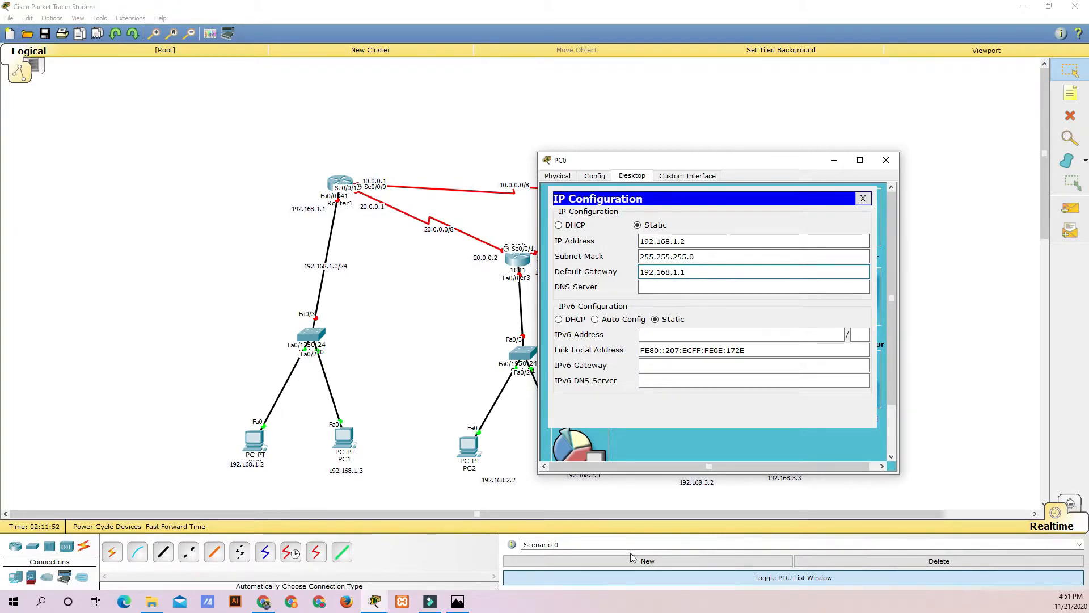
{"action": "left_click", "coordinate": [894, 156]}
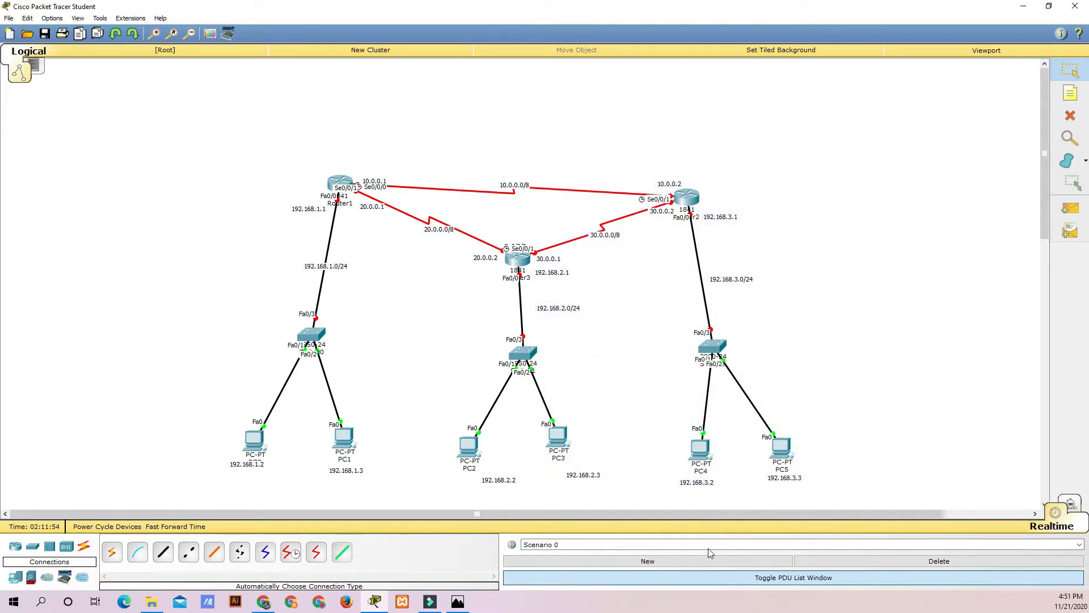
- Give PC1 the static IP address 192.168.1.3 with subnet mask 255.255.255.0
{"action": "left_click", "coordinate": [343, 436]}
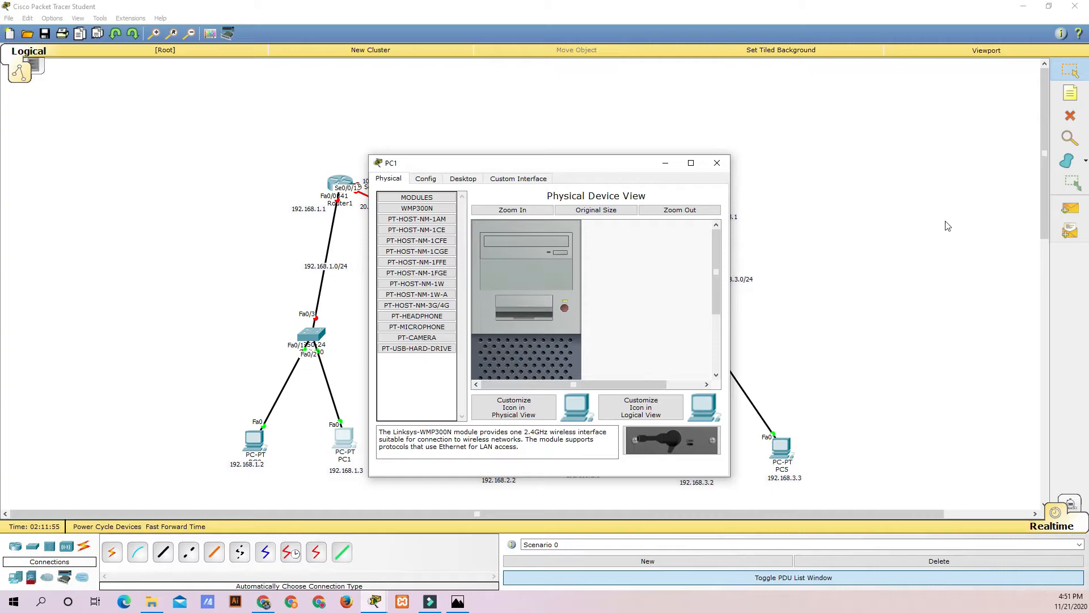
{"action": "left_click_drag", "start_coordinate": [558, 163], "coordinate": [716, 167]}
{"action": "left_click", "coordinate": [592, 182]}
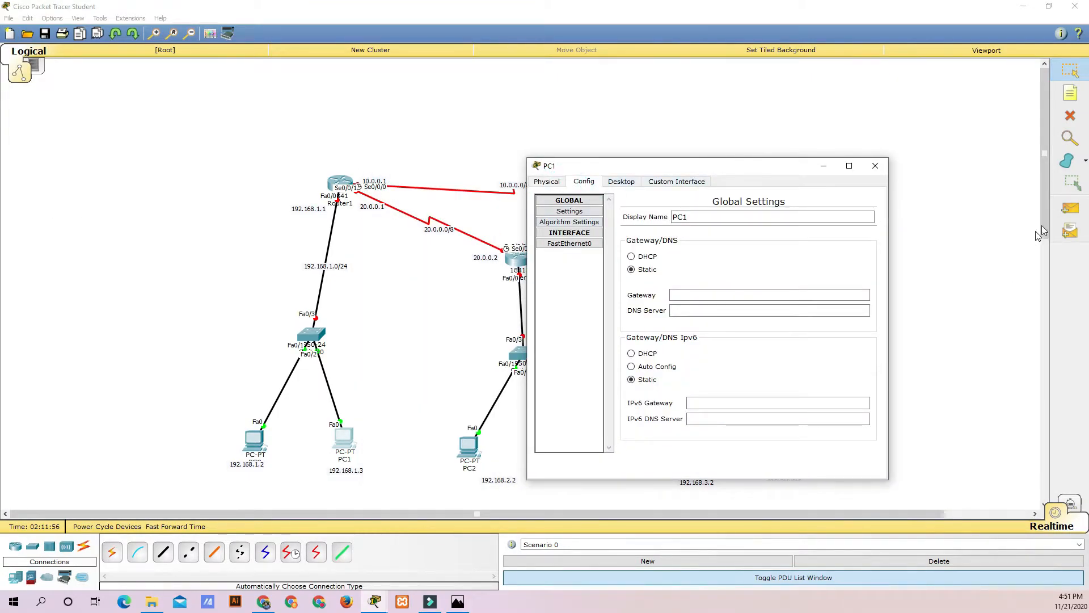
{"action": "left_click", "coordinate": [615, 181]}
{"action": "left_click", "coordinate": [567, 215]}
{"action": "left_click", "coordinate": [645, 247]}
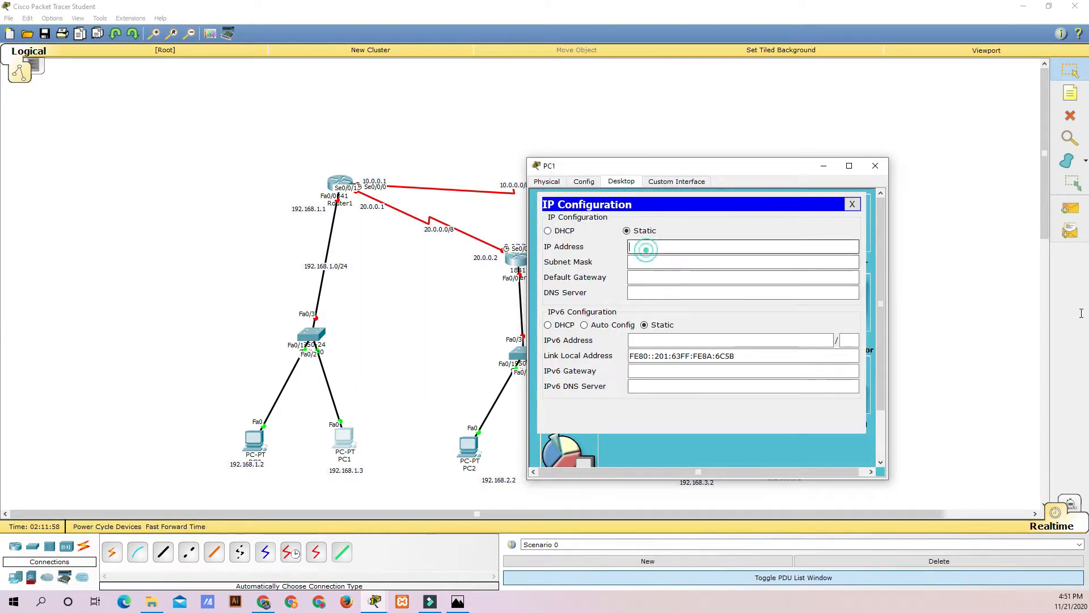
{"action": "type", "text": "192.168.1.2"}
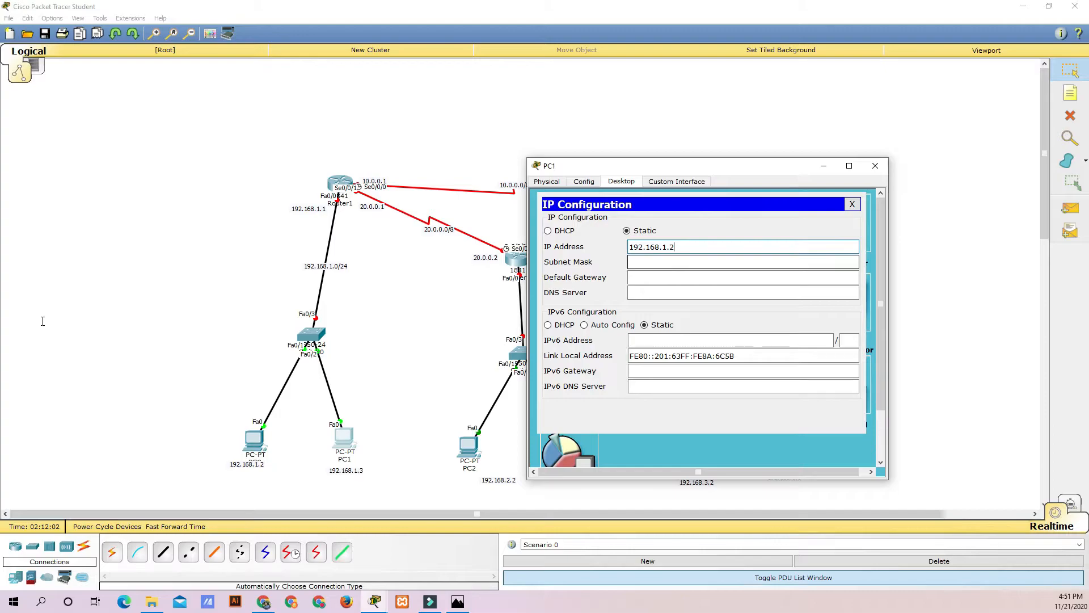
{"action": "key", "text": "BackSpace"}
{"action": "key", "text": "Tab"}
{"action": "key", "text": "Tab"}
- Set PC1's default gateway to 192.168.1.1 and close its configuration
{"action": "type", "text": "192.168.1.2"}
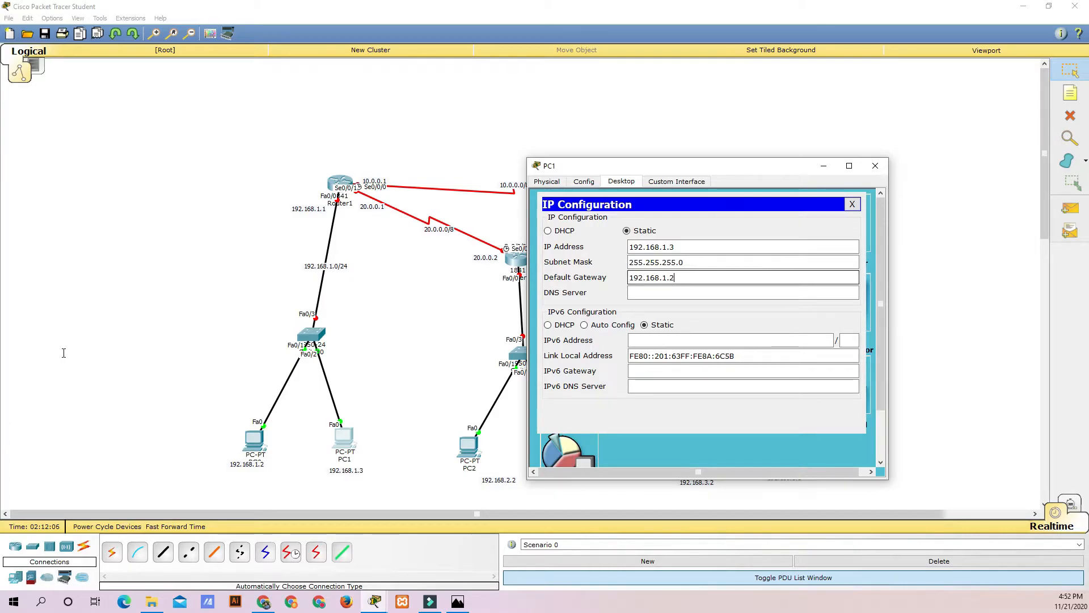
{"action": "key", "text": "BackSpace"}
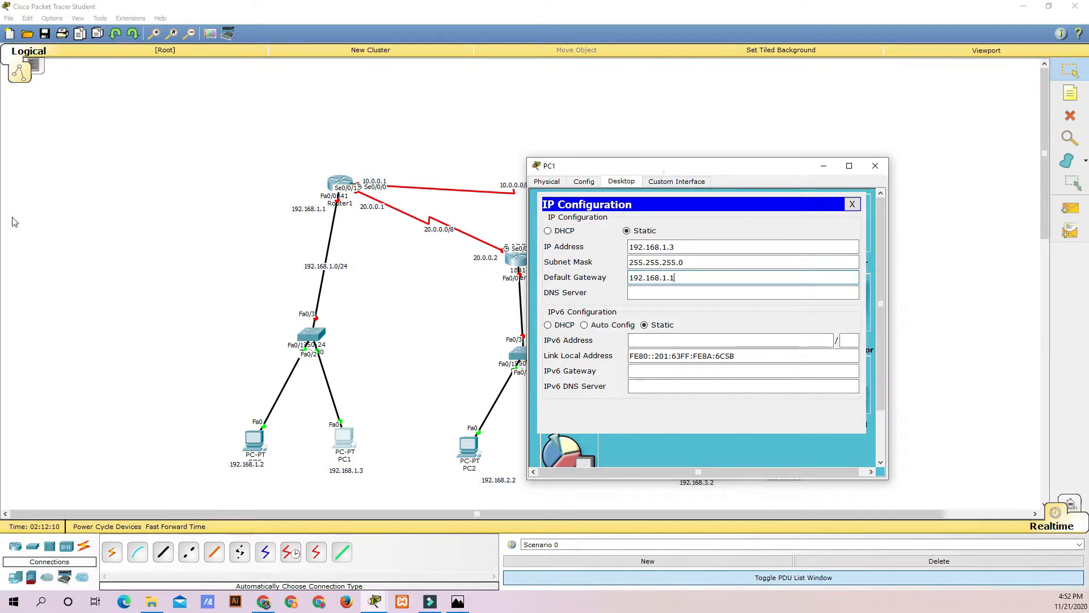
{"action": "left_click_drag", "start_coordinate": [663, 169], "coordinate": [754, 177]}
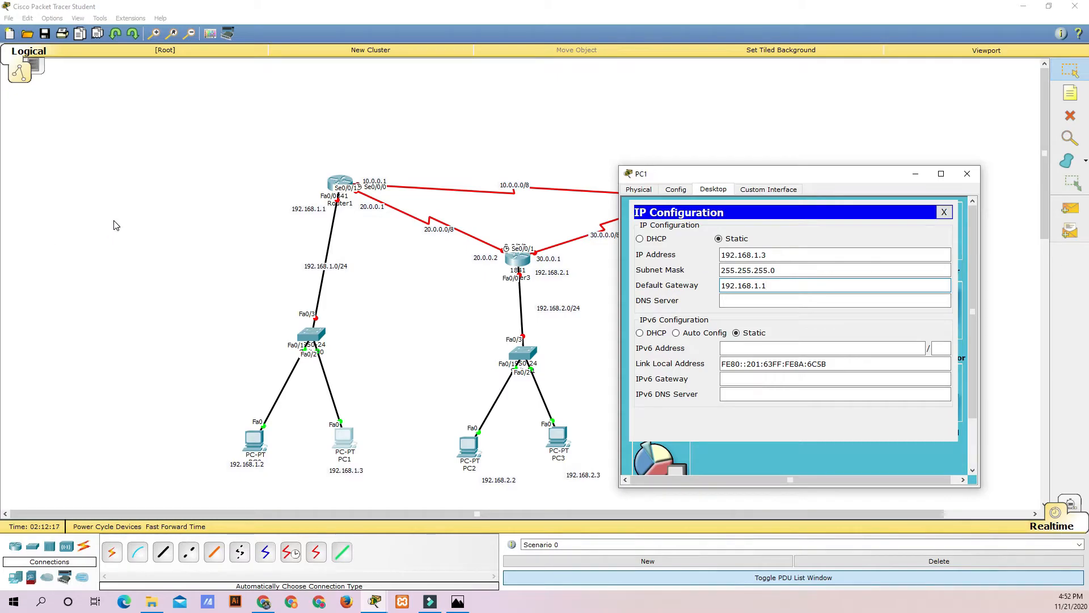
{"action": "left_click_drag", "start_coordinate": [792, 177], "coordinate": [745, 160]}
{"action": "left_click", "coordinate": [922, 154]}
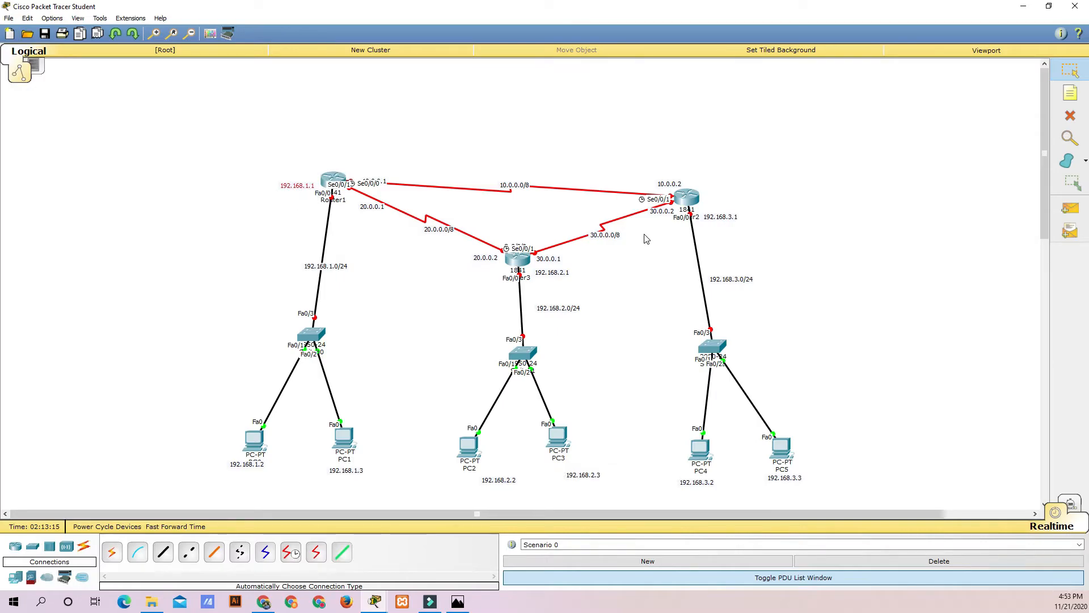
- Assign 192.168.1.1 with mask 255.255.255.0 to Router1's FastEthernet0/0, turn the port on, and close the router's configuration
{"action": "left_click", "coordinate": [680, 225]}
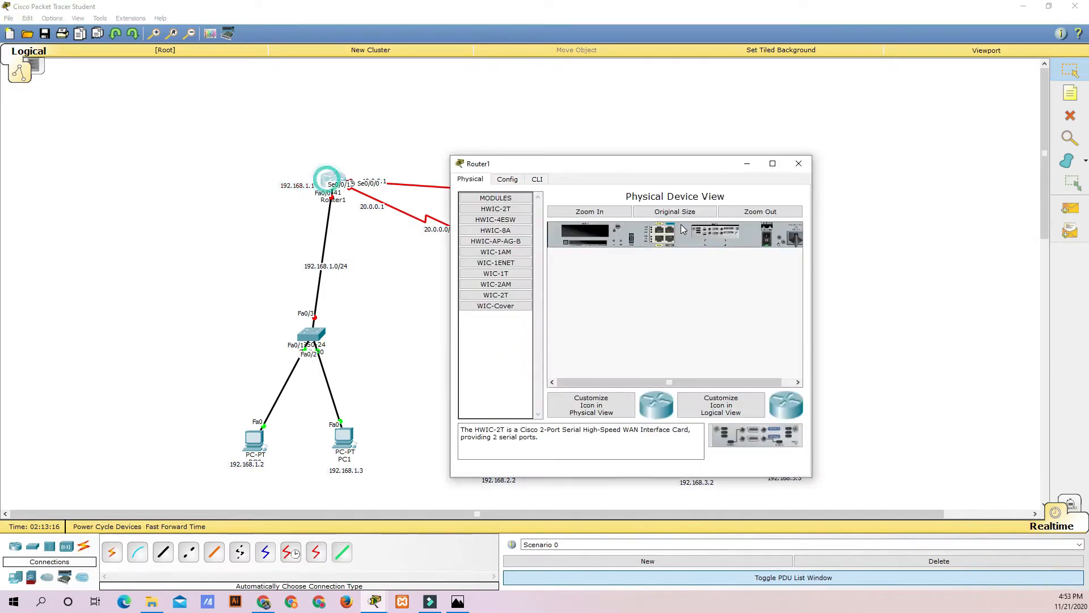
{"action": "key", "text": "ctrl+Tab"}
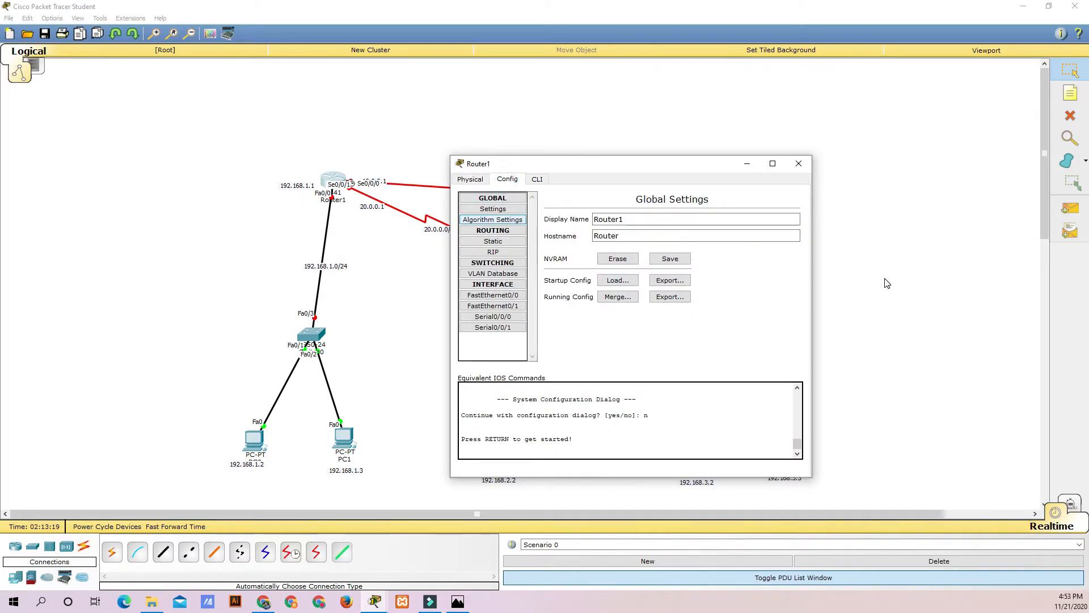
{"action": "key", "text": "Tab"}
{"action": "key", "text": "Tab"}
{"action": "key", "text": "Tab"}
{"action": "key", "text": "Tab"}
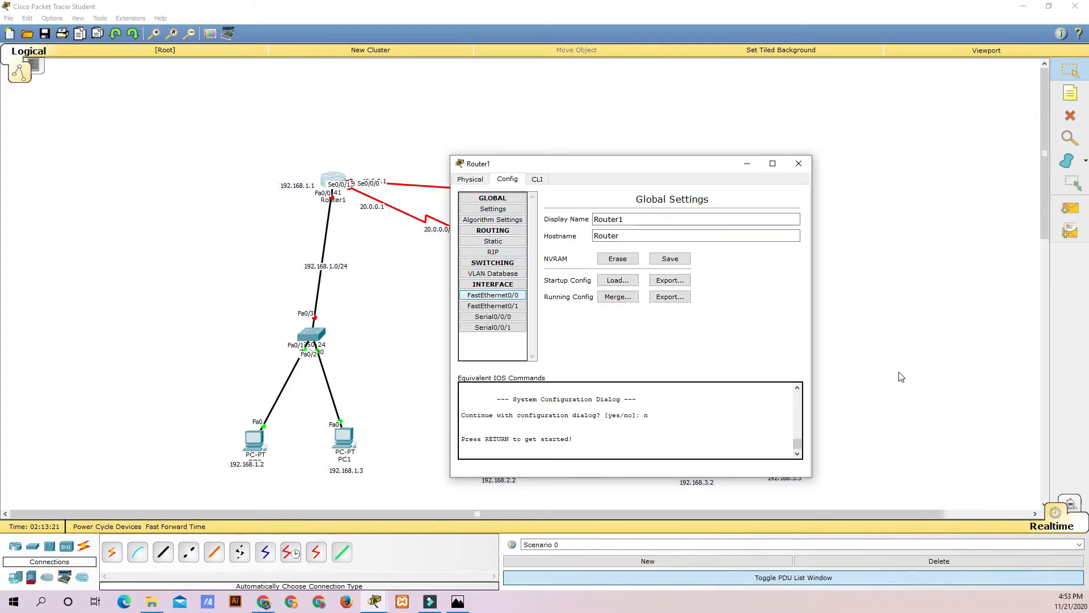
{"action": "key", "text": "space"}
{"action": "key", "text": "Tab"}
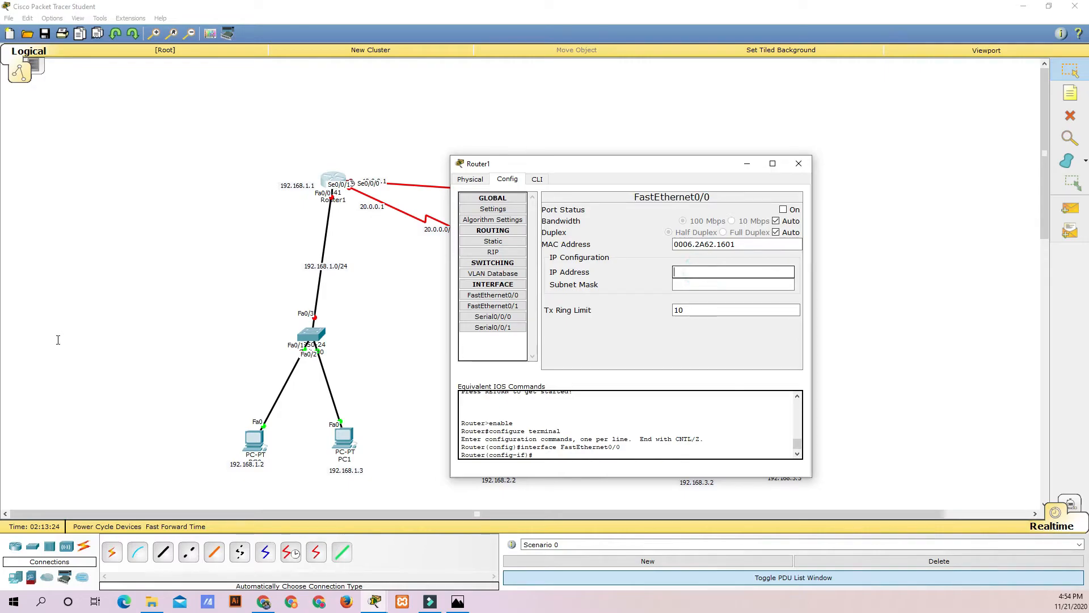
{"action": "type", "text": "192.168.1.2"}
{"action": "key", "text": "Tab"}
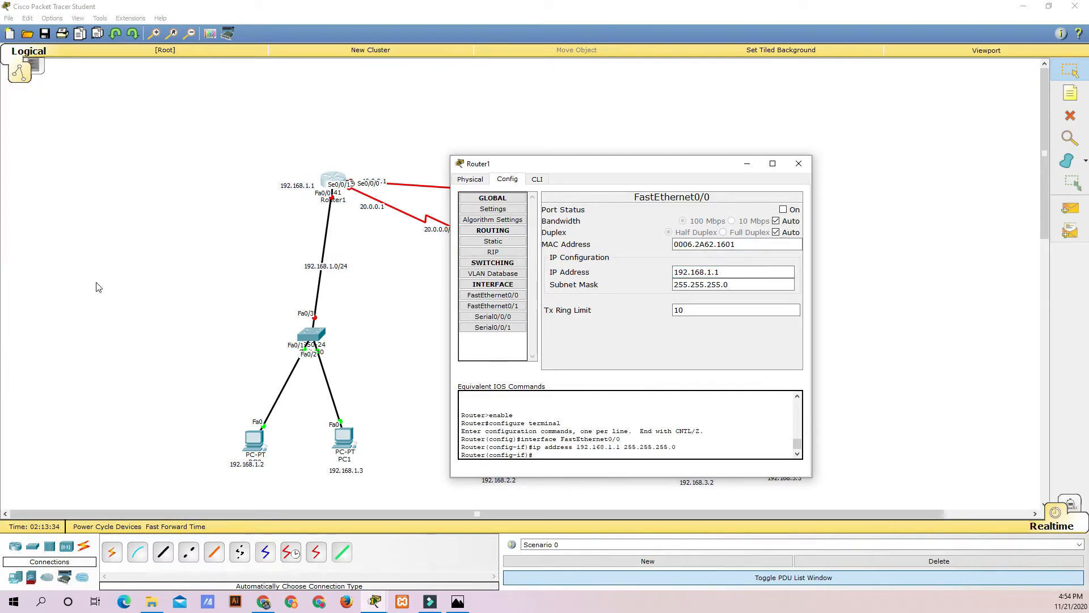
{"action": "left_click", "coordinate": [783, 210]}
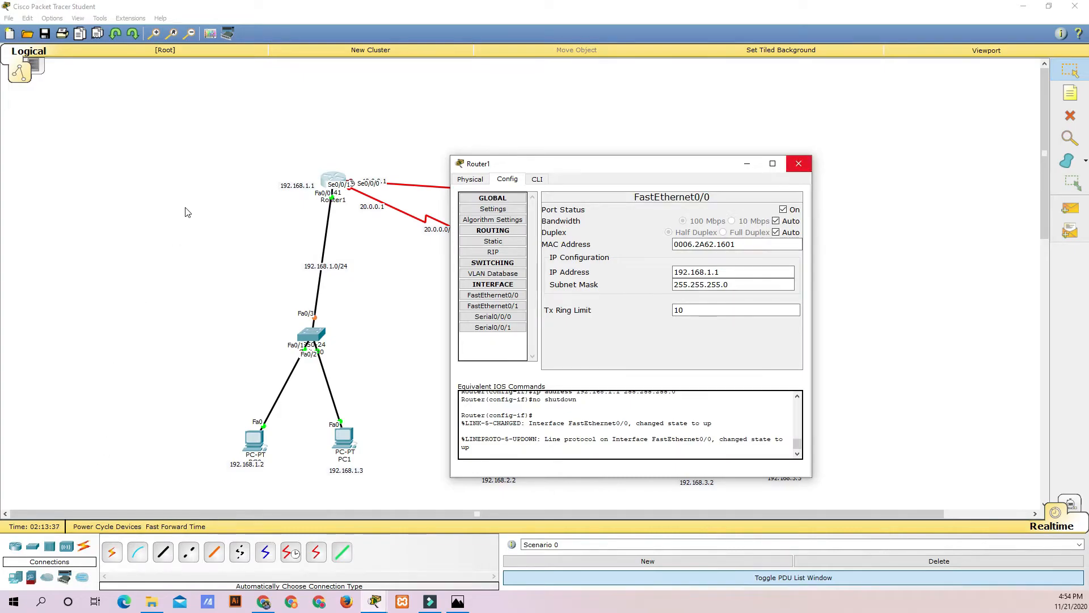
{"action": "left_click", "coordinate": [799, 163]}
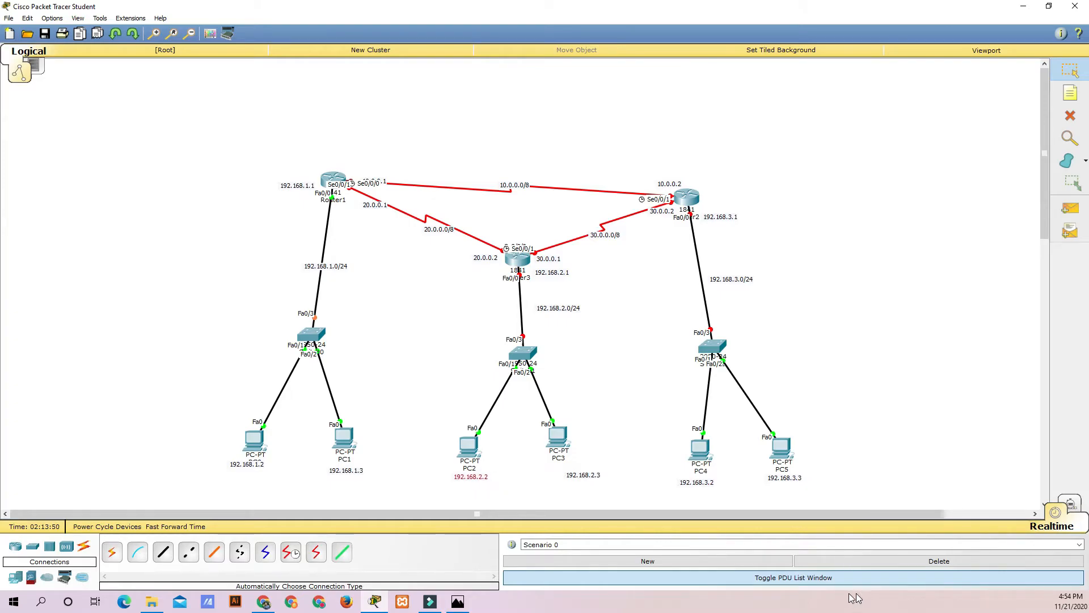
- Set PC2's static IP address to 192.168.2.2 in its IP configuration
{"action": "left_click", "coordinate": [469, 446]}
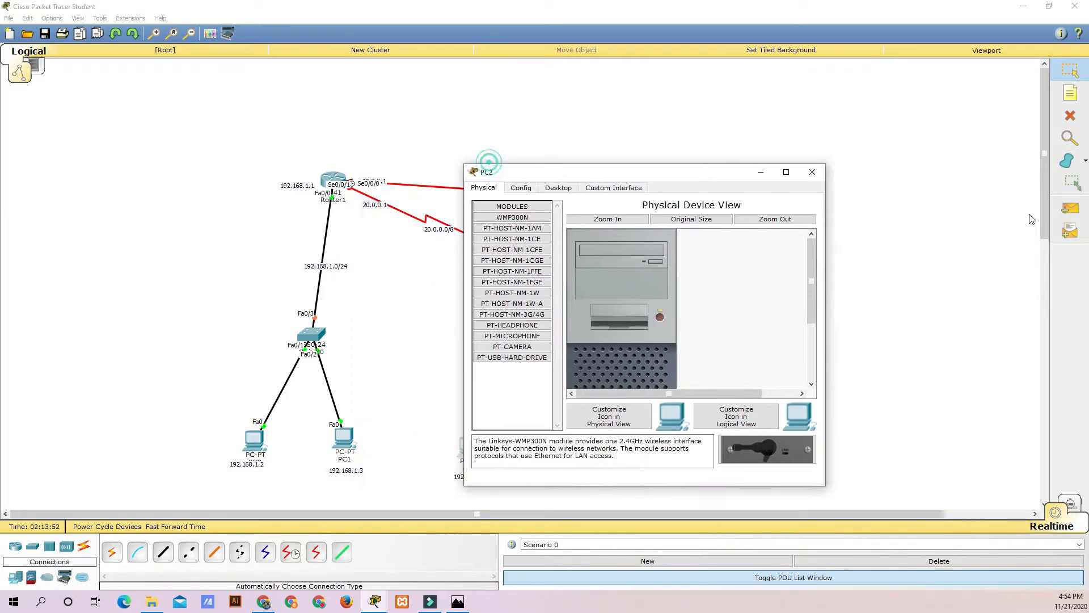
{"action": "left_click", "coordinate": [548, 185]}
{"action": "left_click", "coordinate": [666, 169]}
{"action": "left_click", "coordinate": [605, 237]}
{"action": "left_click", "coordinate": [684, 233]}
{"action": "type", "text": "192.168.1.2"}
{"action": "key", "text": "Left"}
{"action": "key", "text": "Left"}
{"action": "key", "text": "BackSpace"}
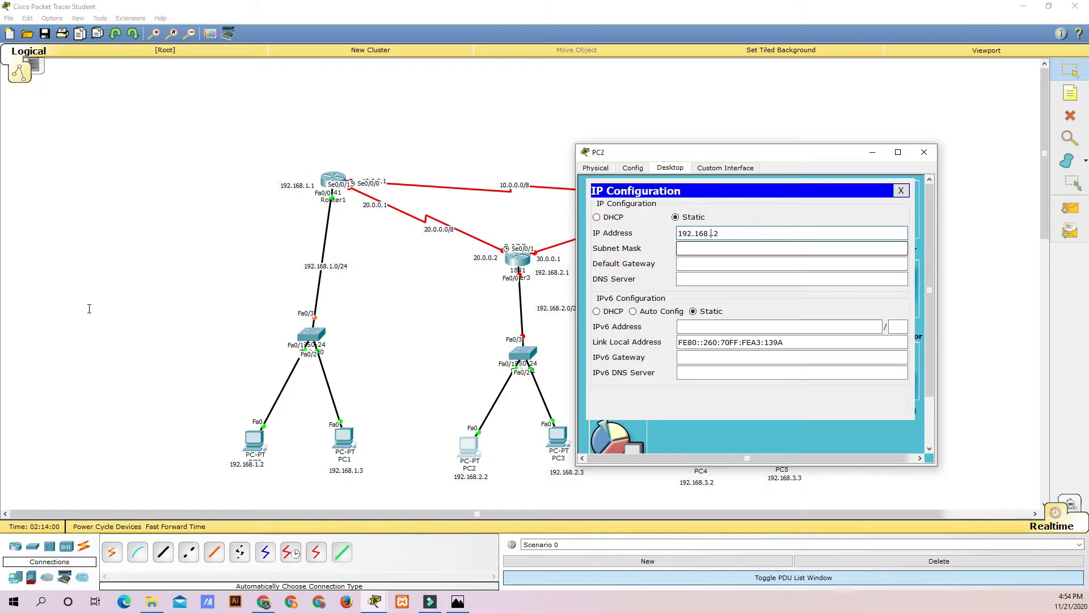
{"action": "type", "text": "2"}
- Fill in PC2's subnet mask 255.255.255.0 and default gateway 192.168.2.1, reusing its copied IP address, and close its configuration
{"action": "key", "text": "ctrl+a"}
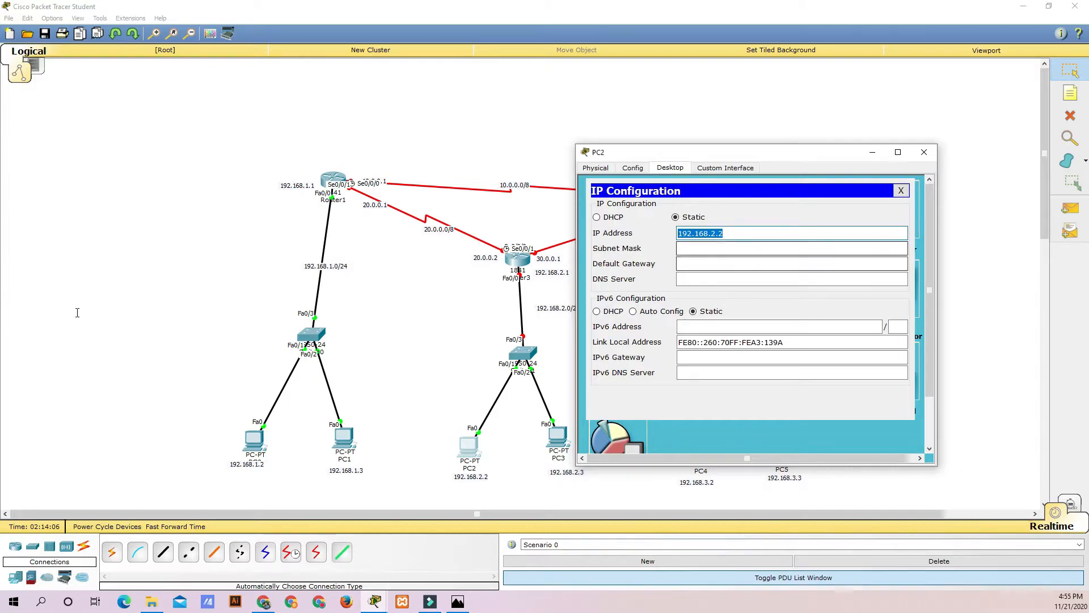
{"action": "key", "text": "ctrl+c"}
{"action": "key", "text": "Tab"}
{"action": "key", "text": "Tab"}
{"action": "key", "text": "ctrl+v"}
{"action": "type", "text": "1"}
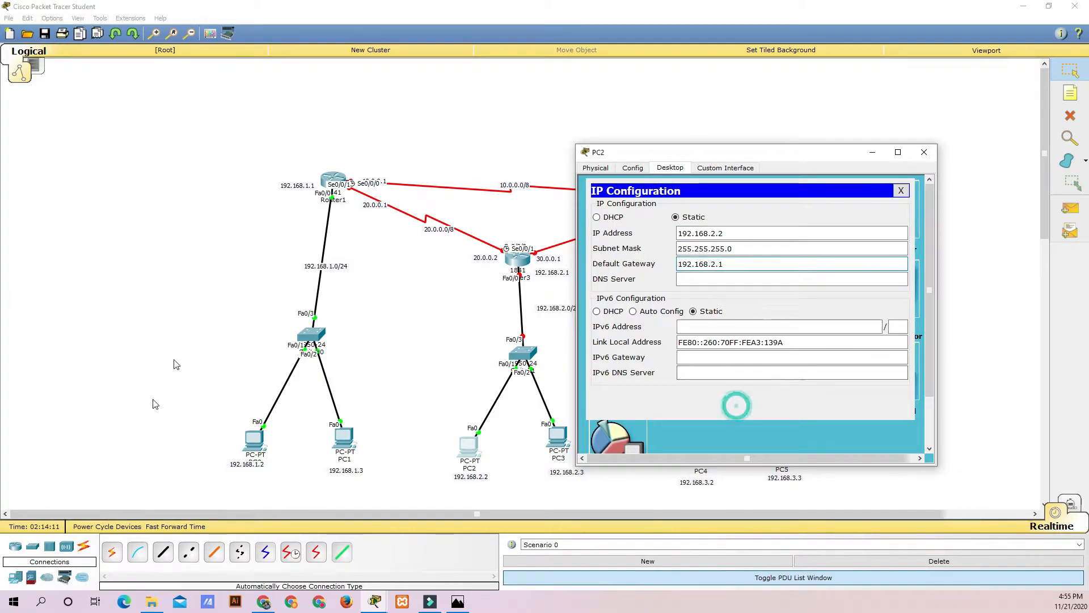
{"action": "left_click", "coordinate": [924, 152]}
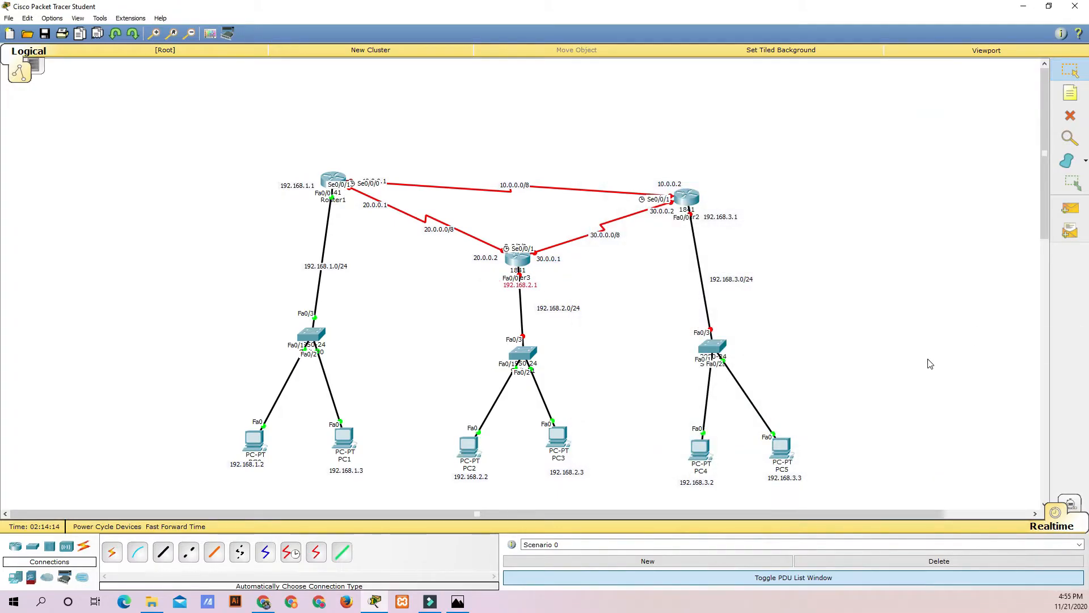
- Configure PC3 with static IP address 192.168.2.3, subnet mask 255.255.255.0 and default gateway 192.168.2.1
{"action": "left_click", "coordinate": [558, 437]}
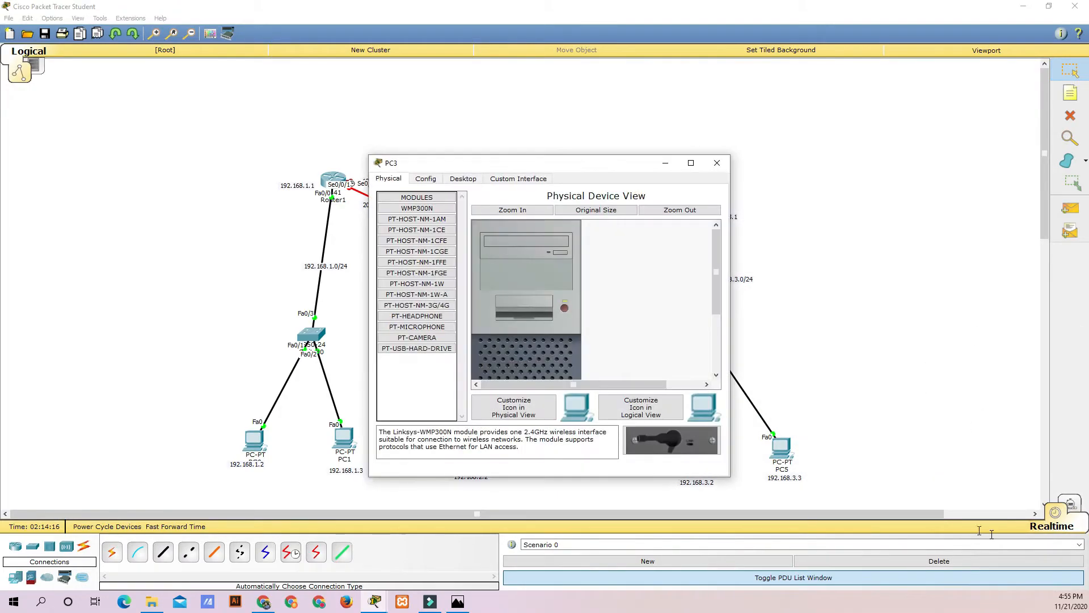
{"action": "left_click", "coordinate": [463, 178]}
{"action": "left_click", "coordinate": [420, 216]}
{"action": "left_click_drag", "start_coordinate": [511, 163], "coordinate": [740, 173]}
{"action": "type", "text": "192.168.2.21"}
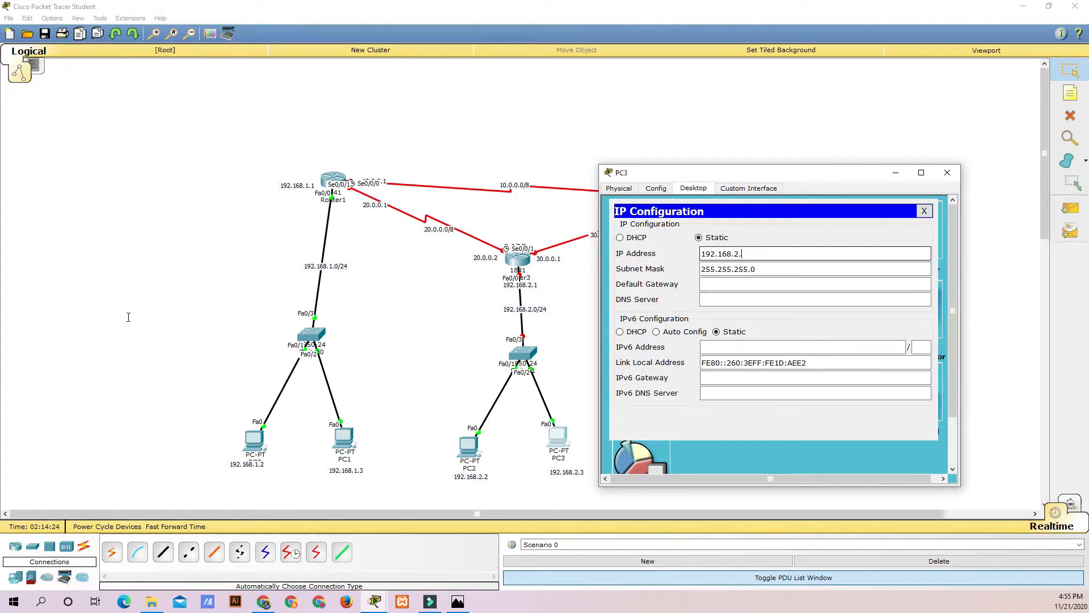
{"action": "key", "text": "Tab"}
{"action": "key", "text": "Tab"}
{"action": "type", "text": "192.168.2.2"}
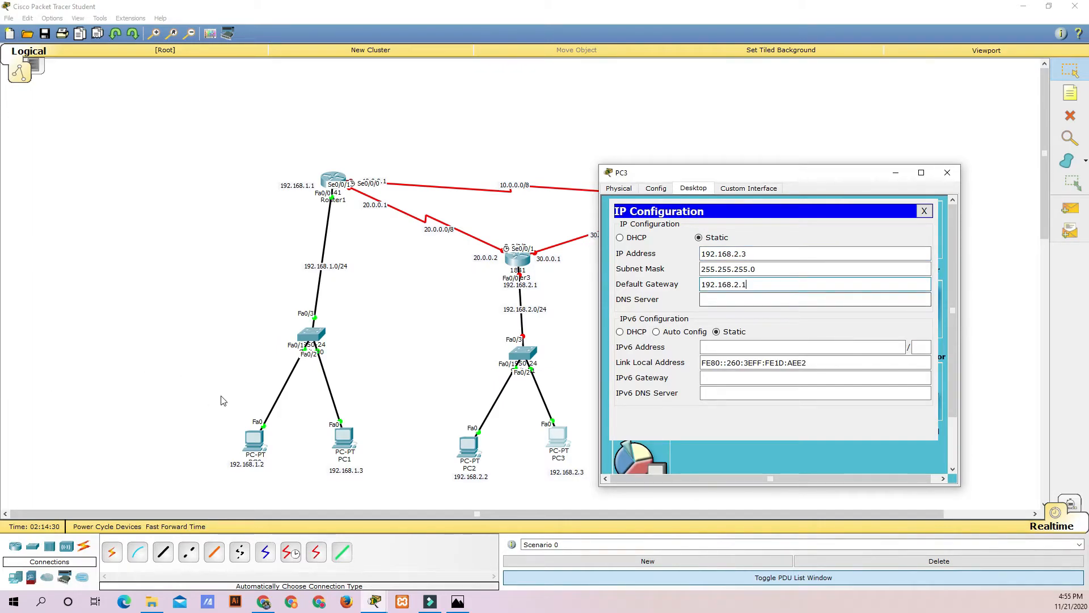
- Assign 192.168.2.1 with mask 255.255.255.0 to Router3's FastEthernet0/0, turn the port on, and close the router's configuration
{"action": "left_click", "coordinate": [946, 172]}
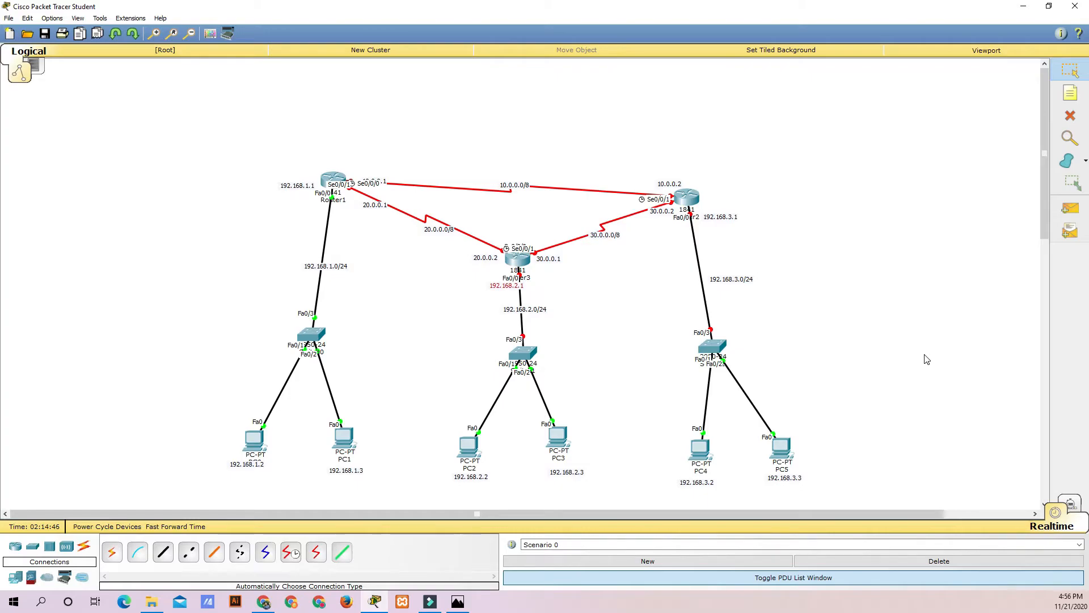
{"action": "left_click", "coordinate": [518, 258]}
{"action": "left_click_drag", "start_coordinate": [518, 161], "coordinate": [749, 165]}
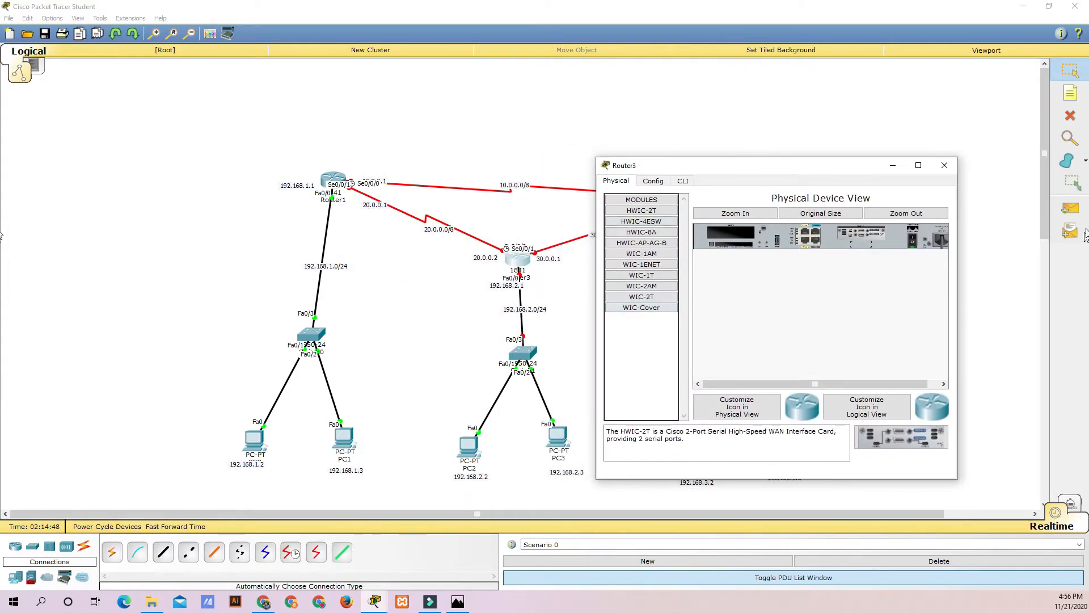
{"action": "left_click", "coordinate": [639, 296]}
{"action": "type", "text": "192.168.2.2"}
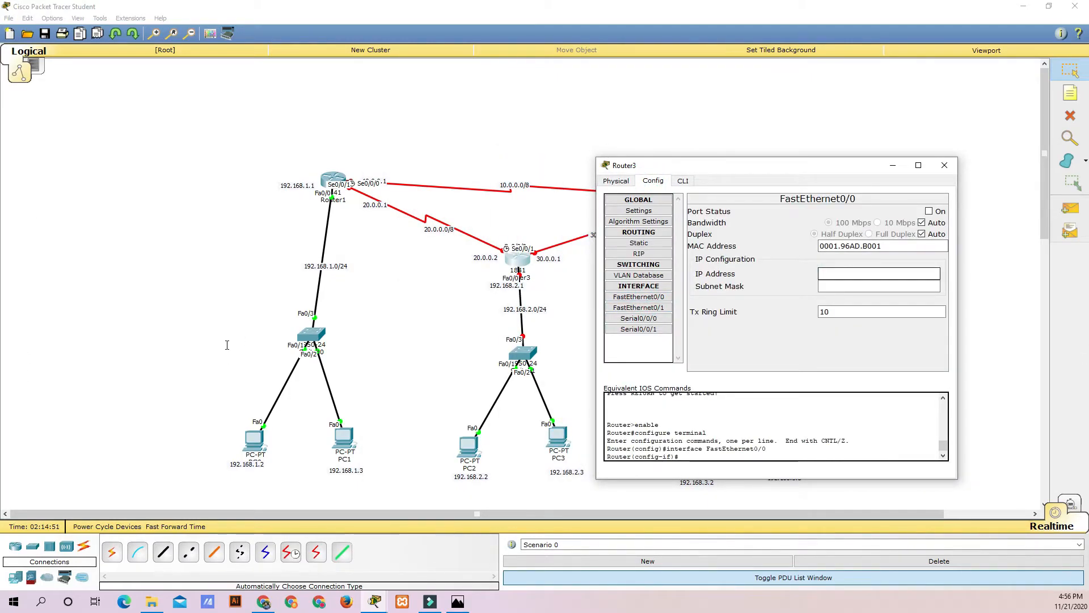
{"action": "key", "text": "Tab"}
{"action": "left_click", "coordinate": [929, 211]}
{"action": "left_click", "coordinate": [945, 165]}
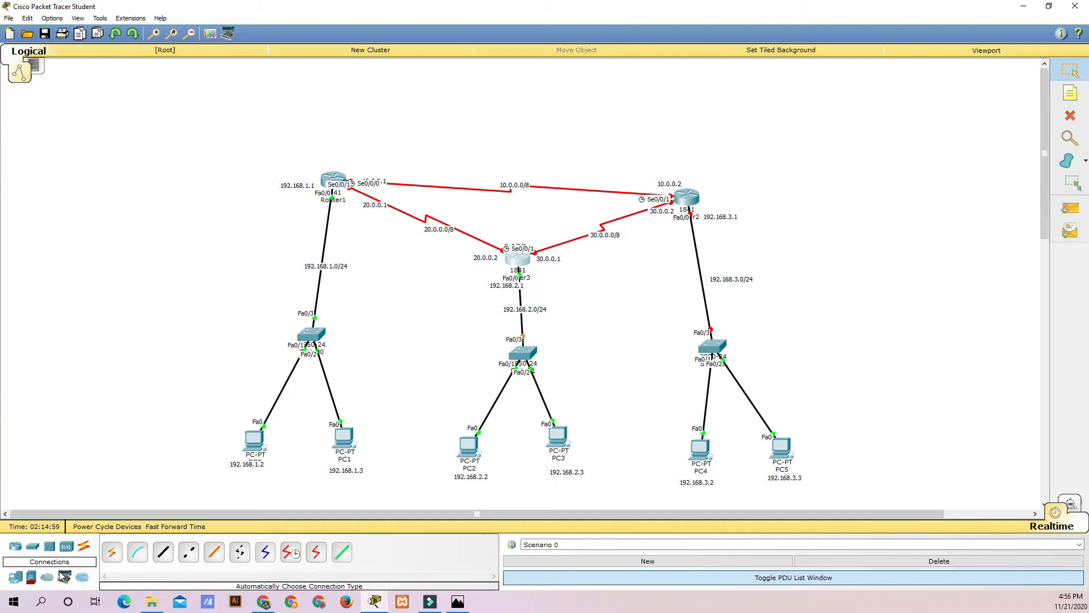
- Set PC4's static IP address to 192.168.3.2 by pasting the copied address and changing its network part
{"action": "left_click", "coordinate": [700, 448]}
{"action": "left_click_drag", "start_coordinate": [595, 160], "coordinate": [454, 121]}
{"action": "left_click", "coordinate": [326, 138]}
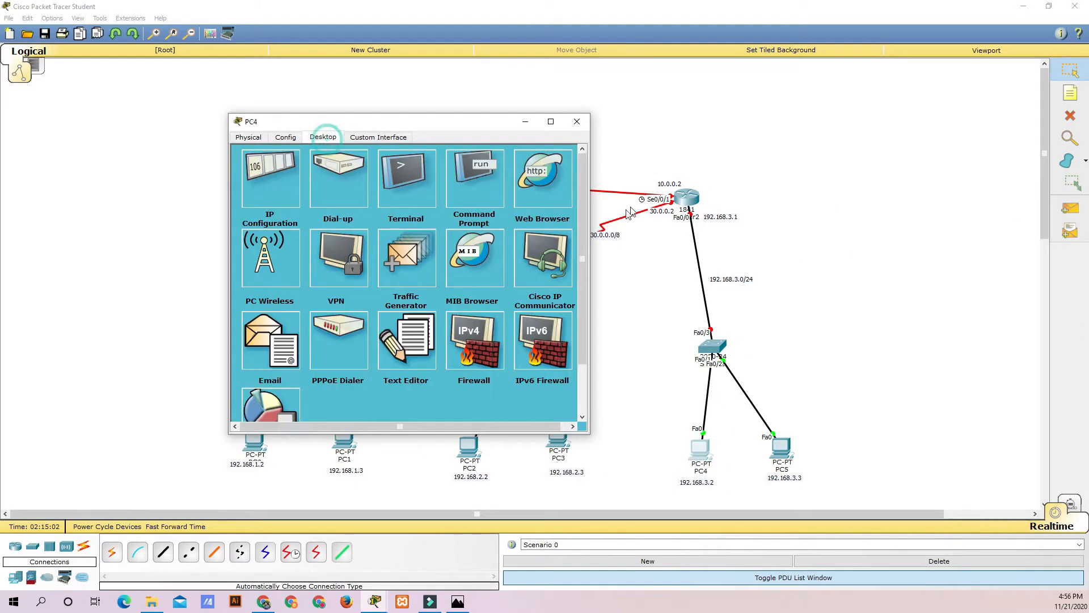
{"action": "left_click", "coordinate": [275, 173]}
{"action": "left_click", "coordinate": [364, 204]}
{"action": "key", "text": "ctrl+v"}
{"action": "left_click_drag", "start_coordinate": [369, 203], "coordinate": [372, 205]}
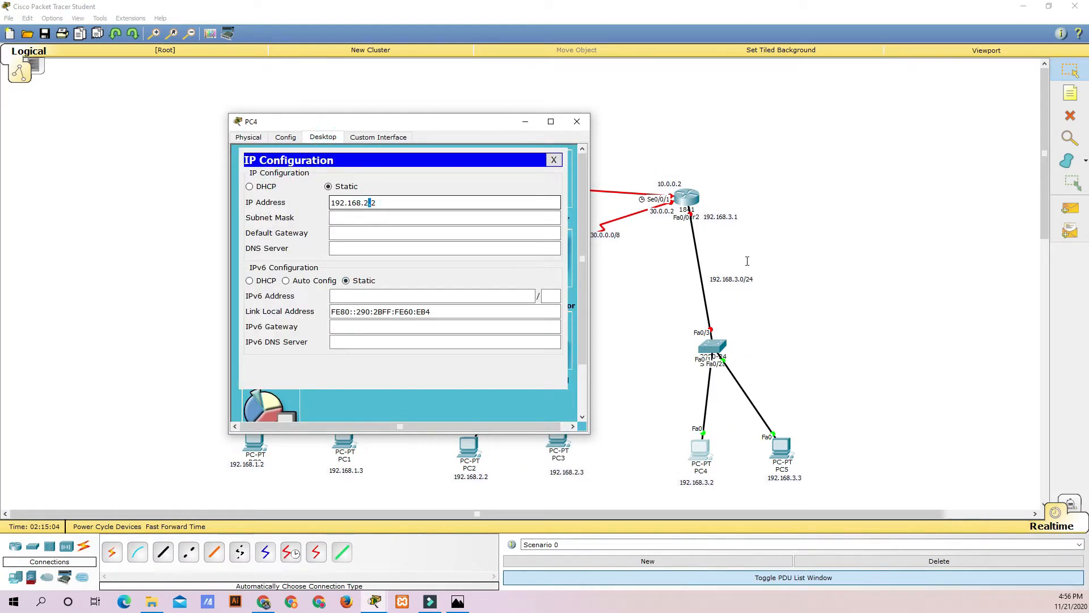
{"action": "key", "text": "Left"}
{"action": "left_click", "coordinate": [386, 204]}
- Fill in PC4's subnet mask 255.255.255.0 and default gateway 192.168.3.1, reusing its copied IP address, and close its configuration
{"action": "left_click_drag", "start_coordinate": [390, 201], "coordinate": [284, 196]}
{"action": "key", "text": "ctrl+c"}
{"action": "left_click", "coordinate": [397, 219]}
{"action": "left_click", "coordinate": [386, 233]}
{"action": "key", "text": "ctrl+v"}
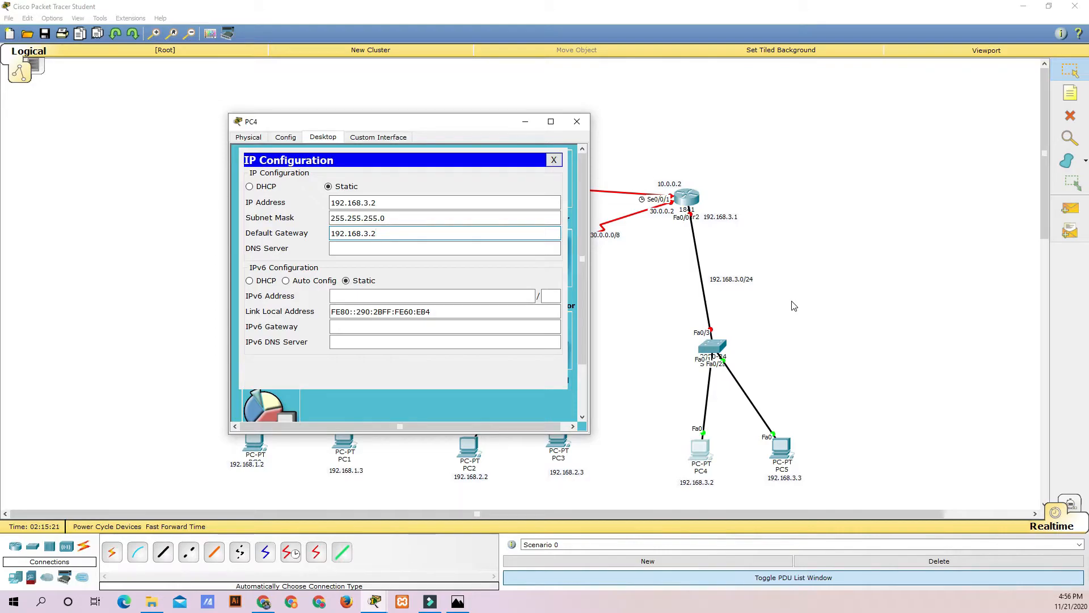
{"action": "type", "text": "1"}
{"action": "left_click", "coordinate": [577, 122]}
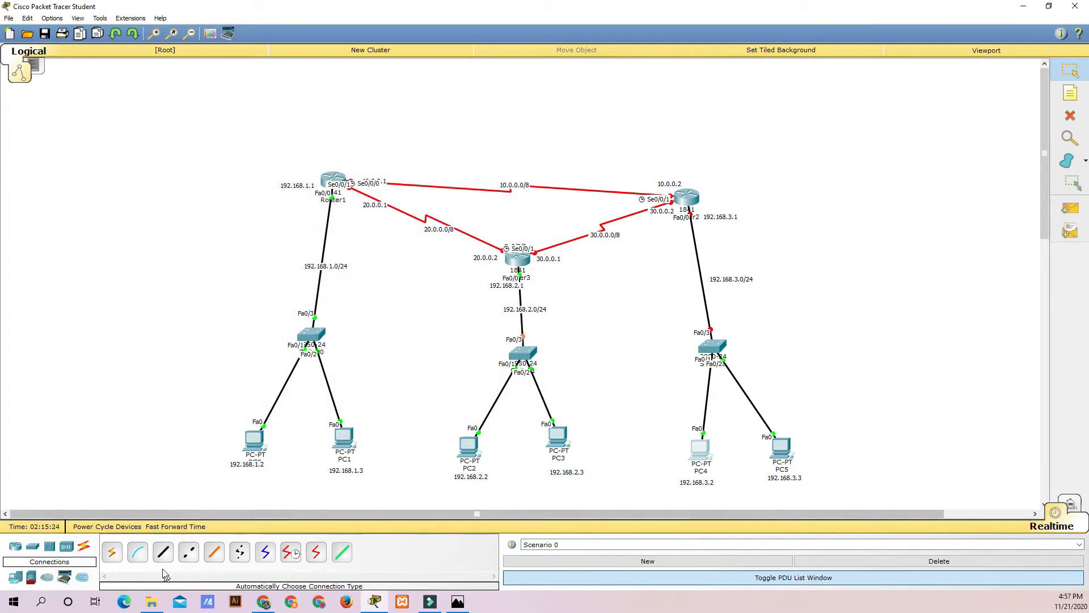
- Configure PC5 with static IP address 192.168.3.3 and subnet mask 255.255.255.0, fill in its default gateway, and close its configuration
{"action": "left_click", "coordinate": [782, 448]}
{"action": "left_click", "coordinate": [458, 177]}
{"action": "left_click", "coordinate": [412, 215]}
{"action": "left_click", "coordinate": [487, 244]}
{"action": "key", "text": "ctrl+v"}
{"action": "type", "text": "3"}
{"action": "key", "text": "Tab"}
{"action": "key", "text": "Tab"}
{"action": "key", "text": "ctrl+v"}
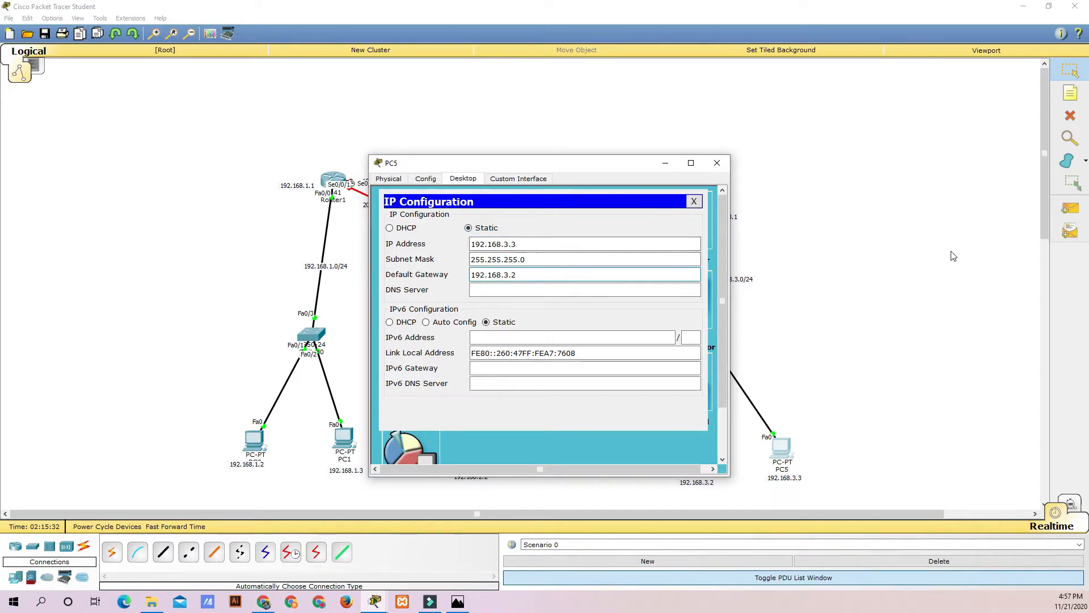
{"action": "left_click", "coordinate": [717, 162]}
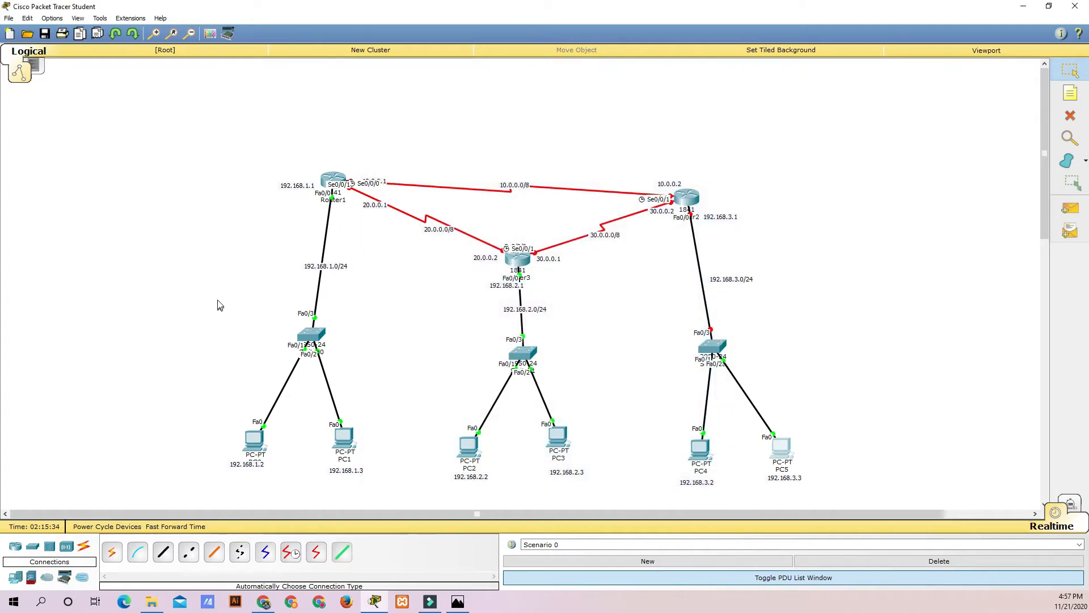
- Assign Router2's FastEthernet0/0 its labelled address 192.168.3.1 with the default mask, turn the port on, and close the configuration
{"action": "left_click", "coordinate": [686, 198]}
{"action": "left_click_drag", "start_coordinate": [616, 162], "coordinate": [426, 200]}
{"action": "left_click", "coordinate": [236, 215]}
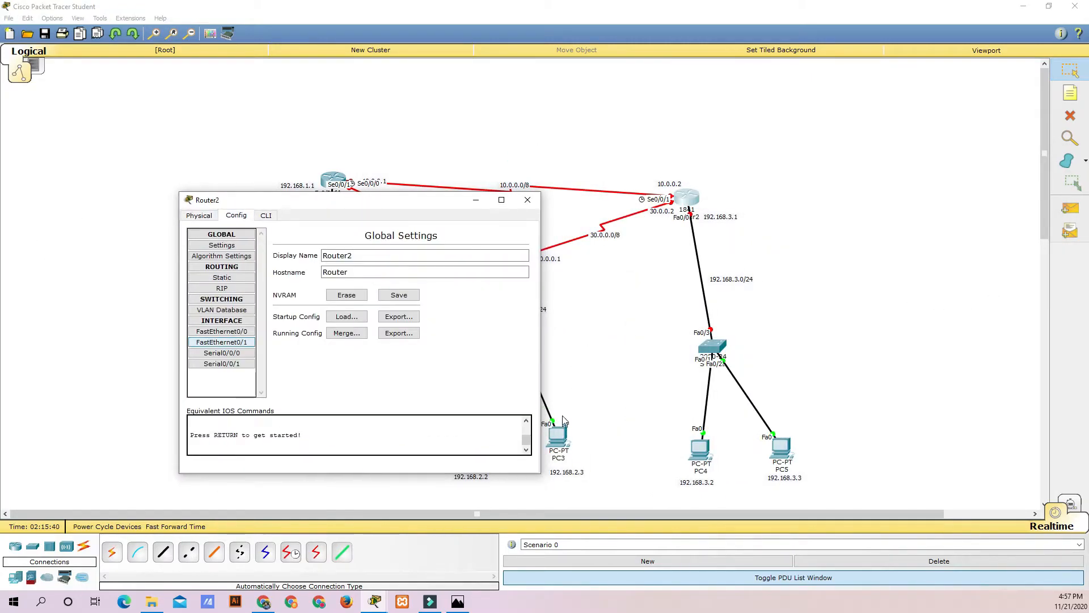
{"action": "left_click", "coordinate": [221, 331]}
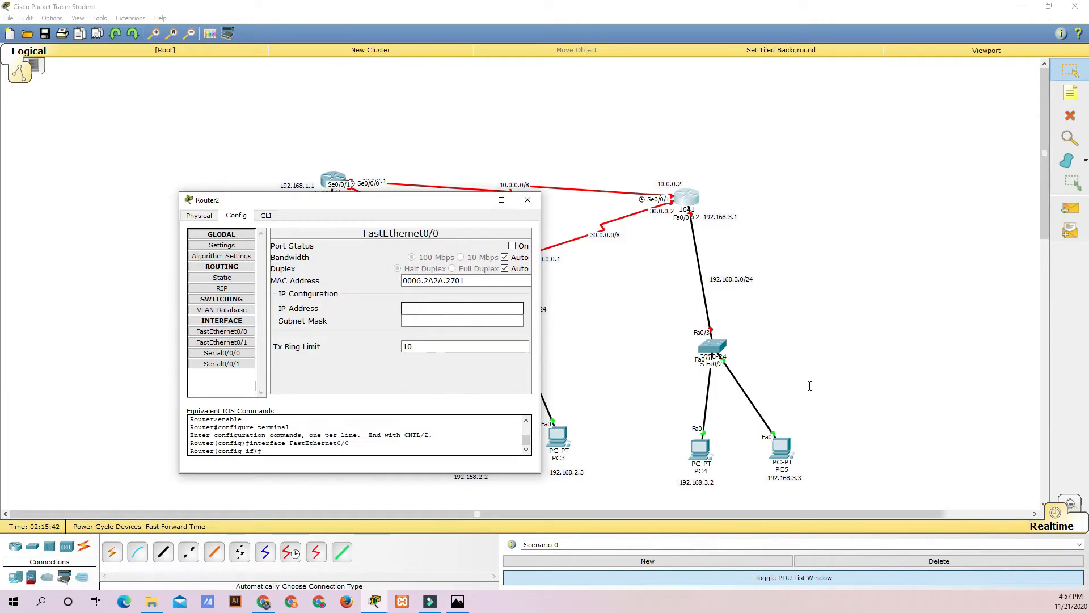
{"action": "key", "text": "ctrl+v"}
{"action": "key", "text": "Tab"}
{"action": "left_click", "coordinate": [511, 246]}
{"action": "left_click", "coordinate": [527, 200]}
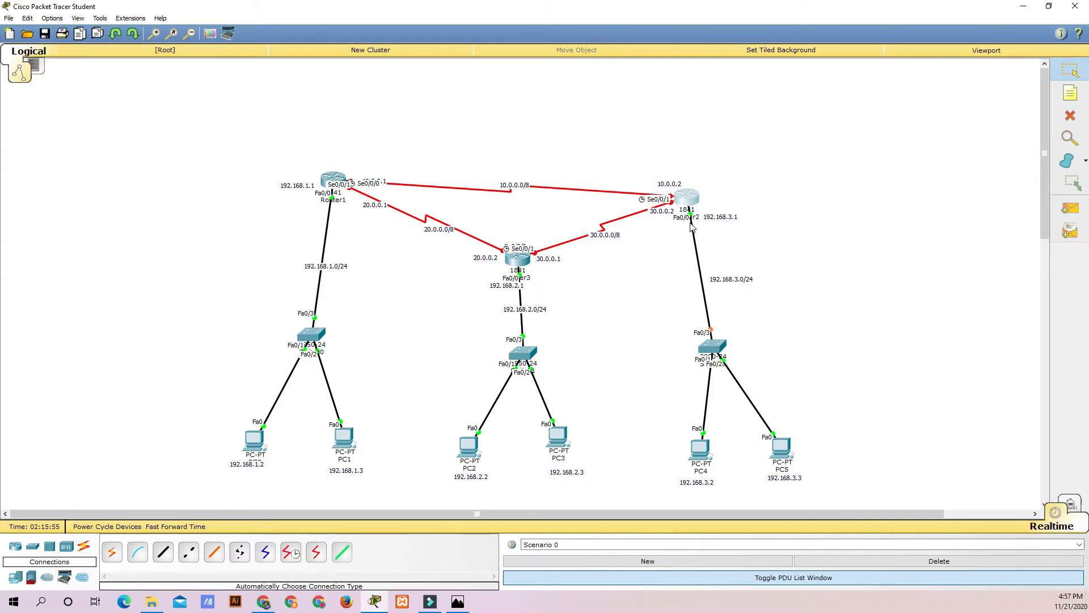
- Assign 20.0.0.1 with mask 255.0.0.0 to Router1's Serial0/0/1, turn the port on, and close the configuration
{"action": "left_click", "coordinate": [333, 180]}
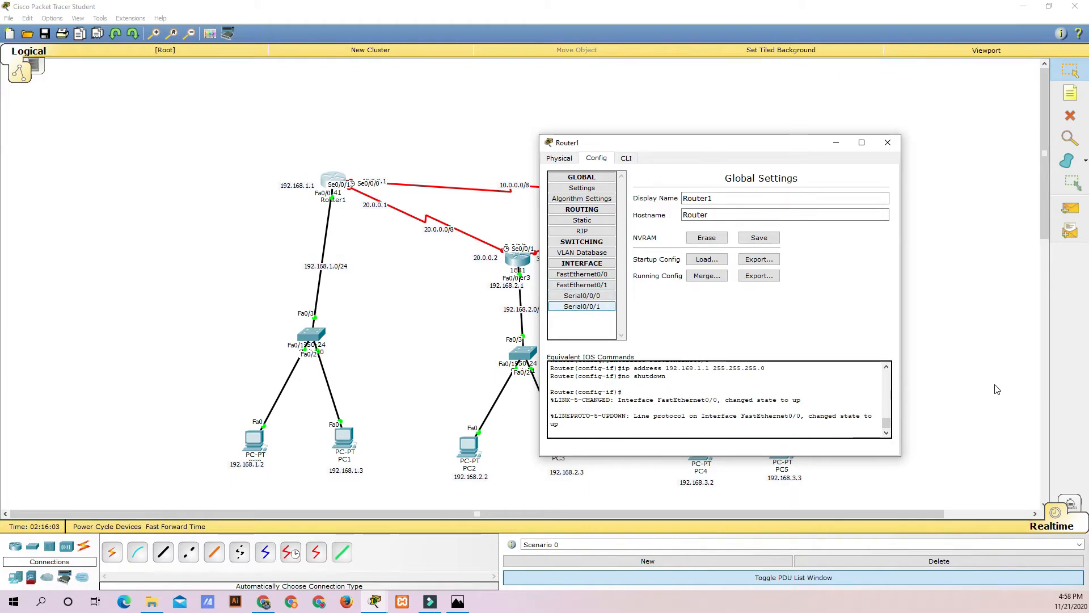
{"action": "left_click_drag", "start_coordinate": [741, 142], "coordinate": [766, 139]}
{"action": "left_click", "coordinate": [794, 235]}
{"action": "type", "text": "20.0.0."}
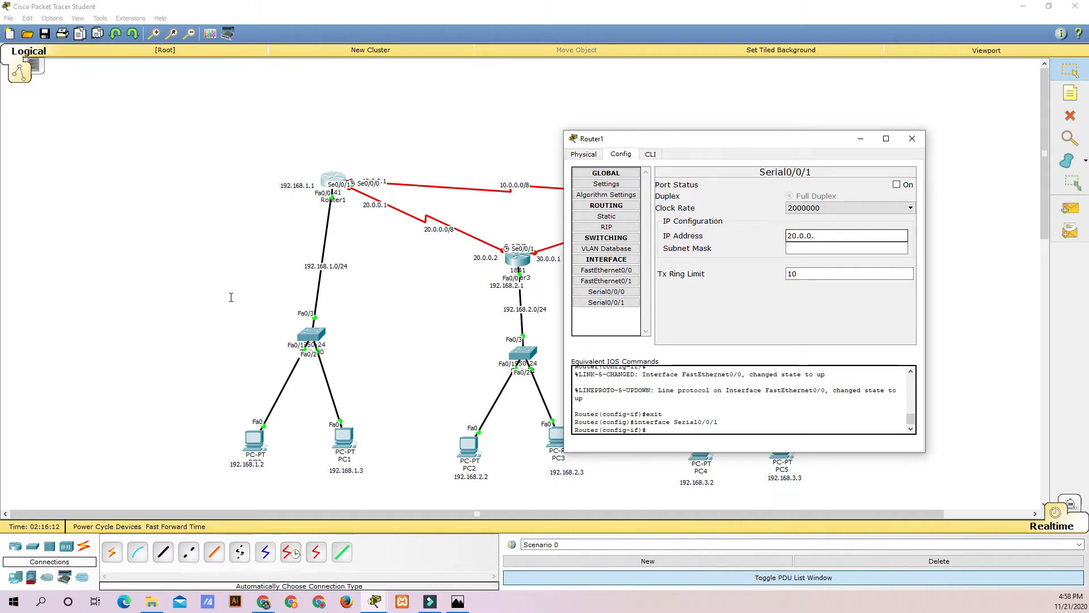
{"action": "type", "text": "1"}
{"action": "key", "text": "Tab"}
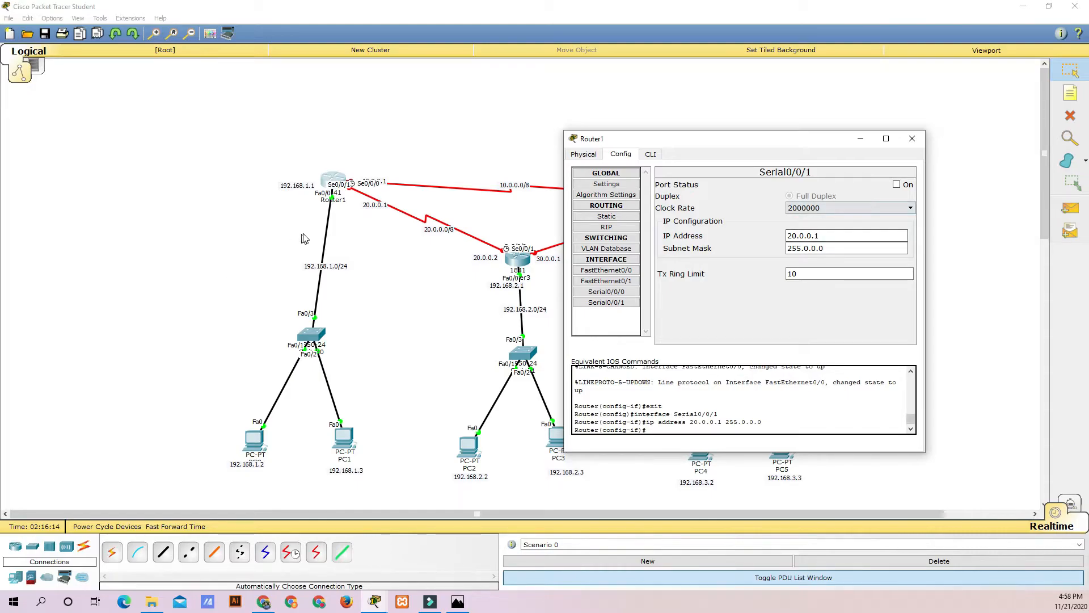
{"action": "key", "text": "shift+Tab"}
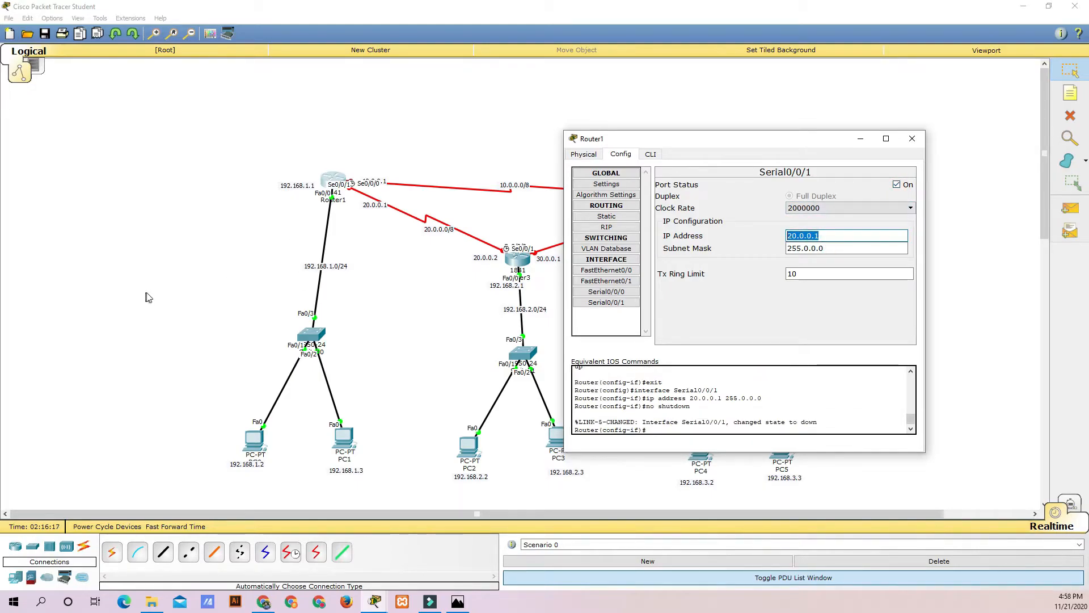
{"action": "left_click", "coordinate": [911, 138]}
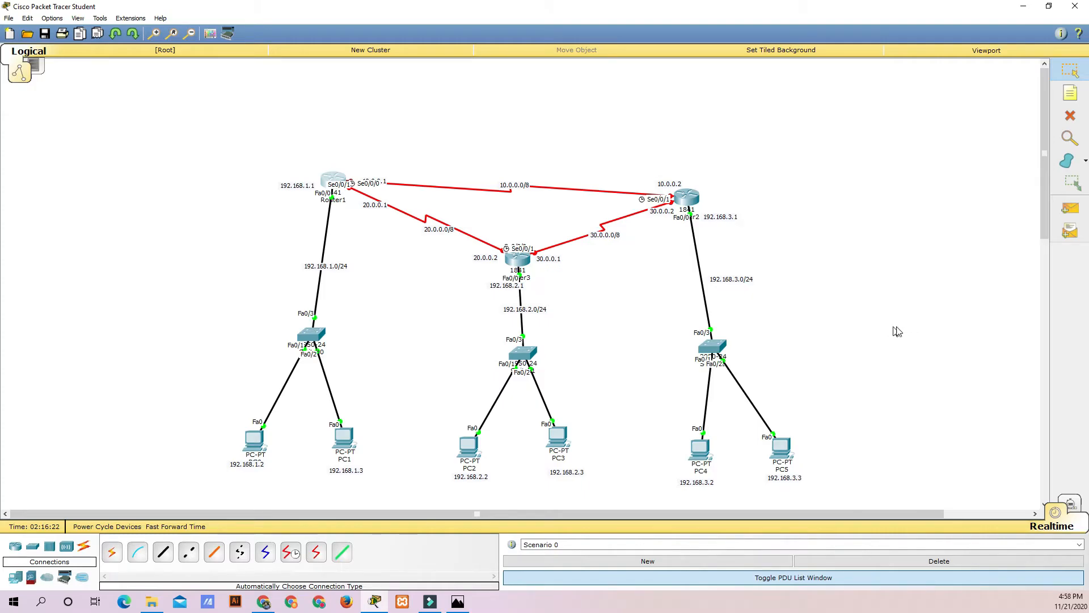
- Assign 20.0.0.2 with mask 255.0.0.0 to Router3's Serial0/0/0, turn the port on, and close the configuration
{"action": "mouse_move", "coordinate": [517, 259]}
{"action": "left_mouse_down"}
{"action": "mouse_move", "coordinate": [564, 134]}
{"action": "mouse_move", "coordinate": [510, 211]}
{"action": "mouse_move", "coordinate": [516, 260]}
{"action": "left_mouse_up"}
{"action": "left_click", "coordinate": [516, 261]}
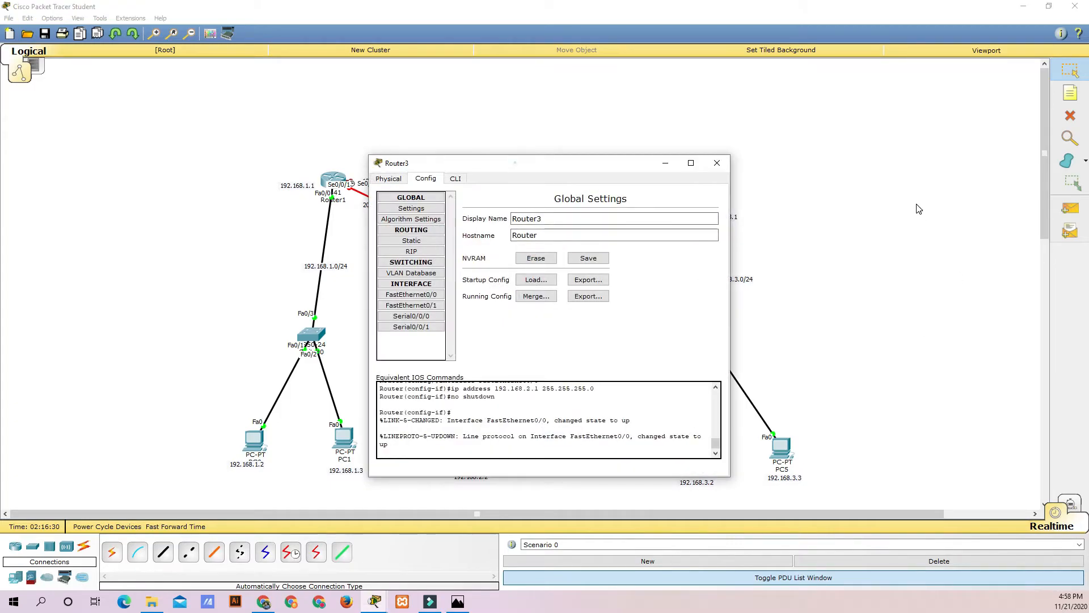
{"action": "left_click_drag", "start_coordinate": [559, 162], "coordinate": [747, 162]}
{"action": "left_click", "coordinate": [600, 315]}
{"action": "left_click", "coordinate": [809, 259]}
{"action": "type", "text": "20.0.0.1"}
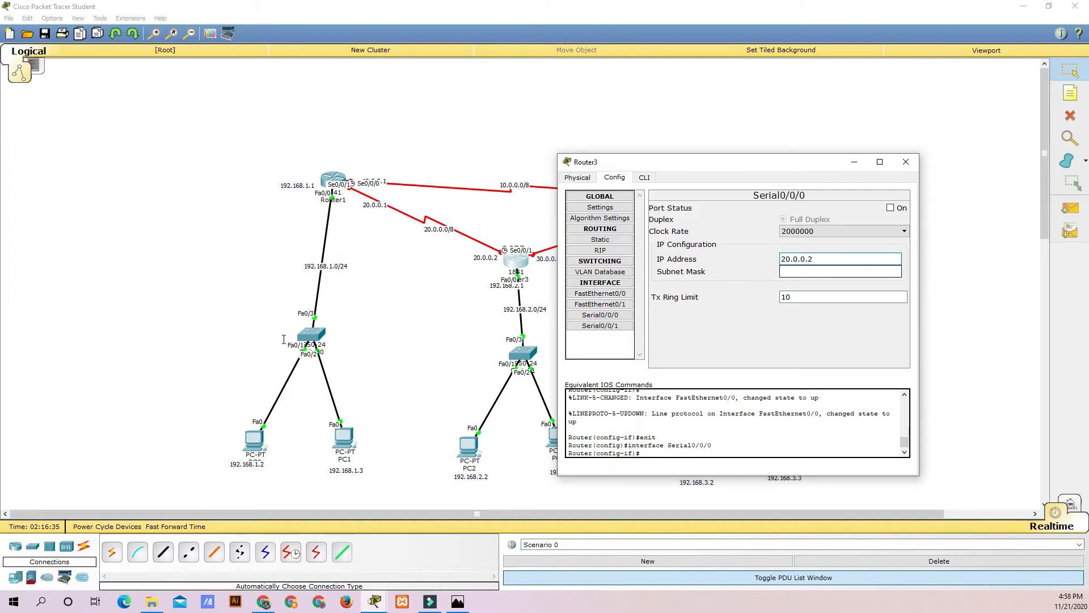
{"action": "key", "text": "Tab"}
{"action": "left_click", "coordinate": [890, 208]}
{"action": "left_click", "coordinate": [906, 162]}
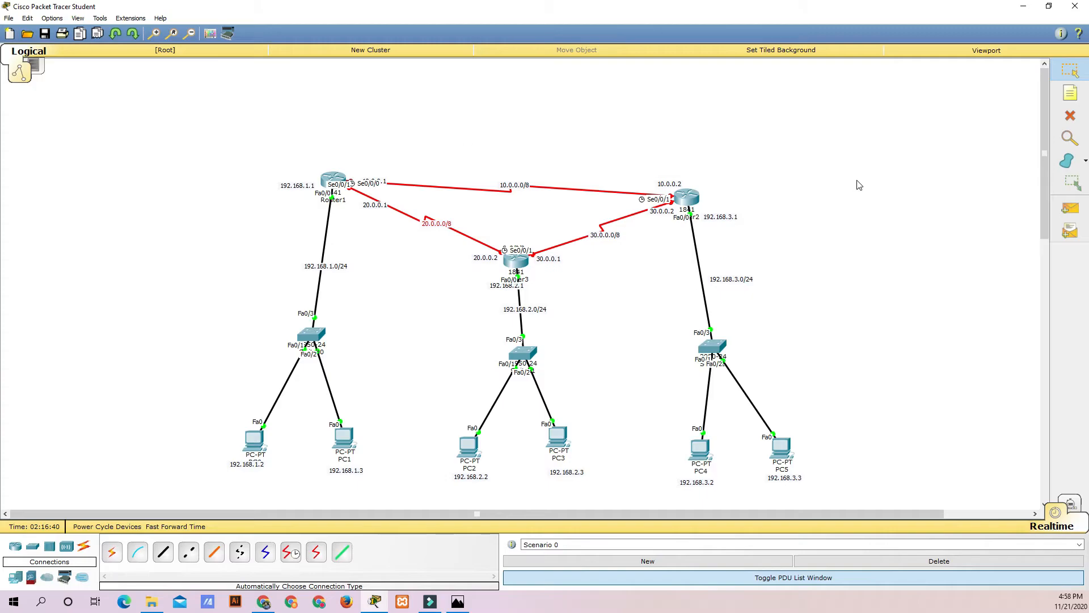
- Check the settings of Router1's Serial0/0/1 and Router3's two serial interfaces
{"action": "left_click", "coordinate": [333, 179]}
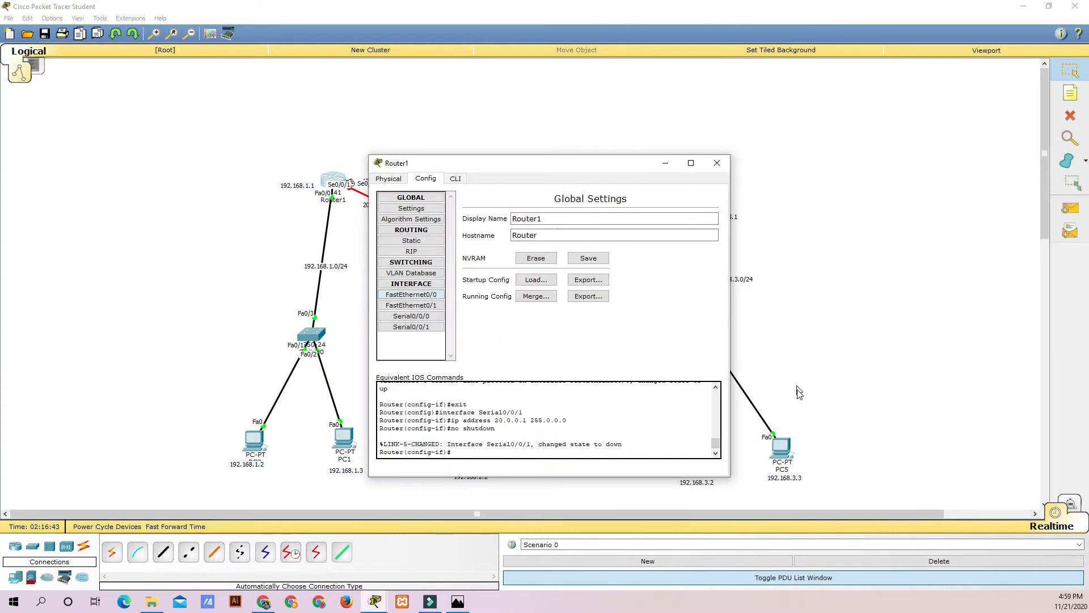
{"action": "left_click", "coordinate": [411, 327]}
{"action": "left_click", "coordinate": [717, 163]}
{"action": "left_click", "coordinate": [515, 262]}
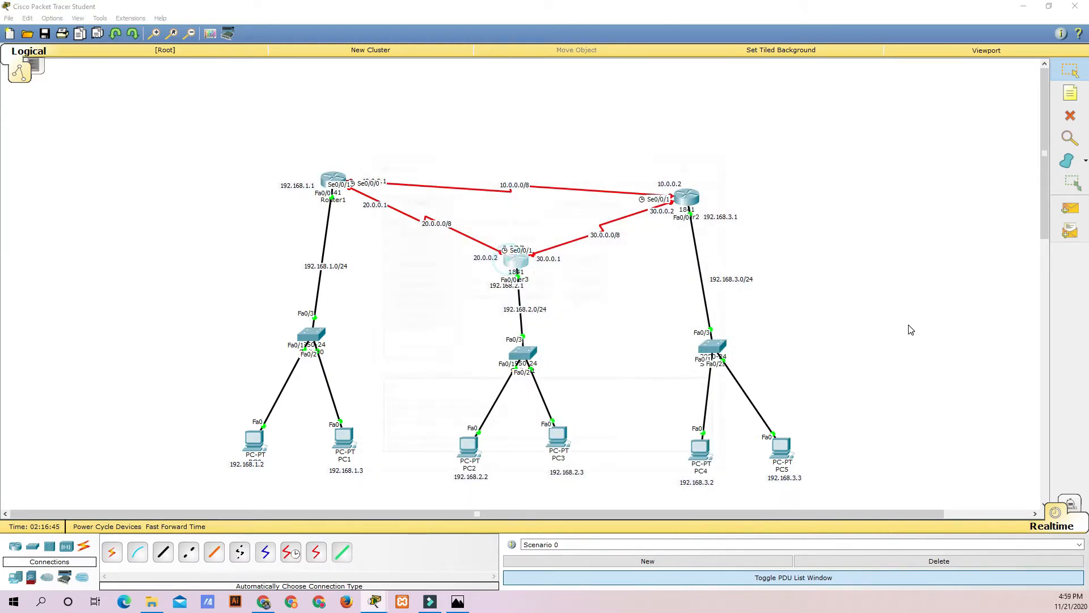
{"action": "left_click", "coordinate": [411, 327]}
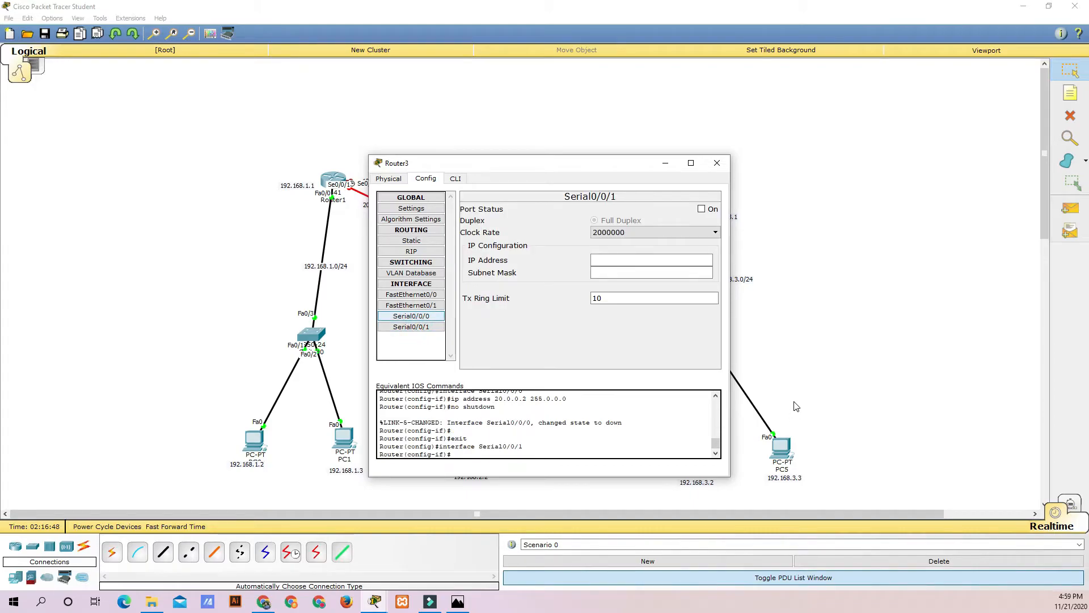
{"action": "left_click", "coordinate": [412, 315]}
{"action": "left_click", "coordinate": [717, 163]}
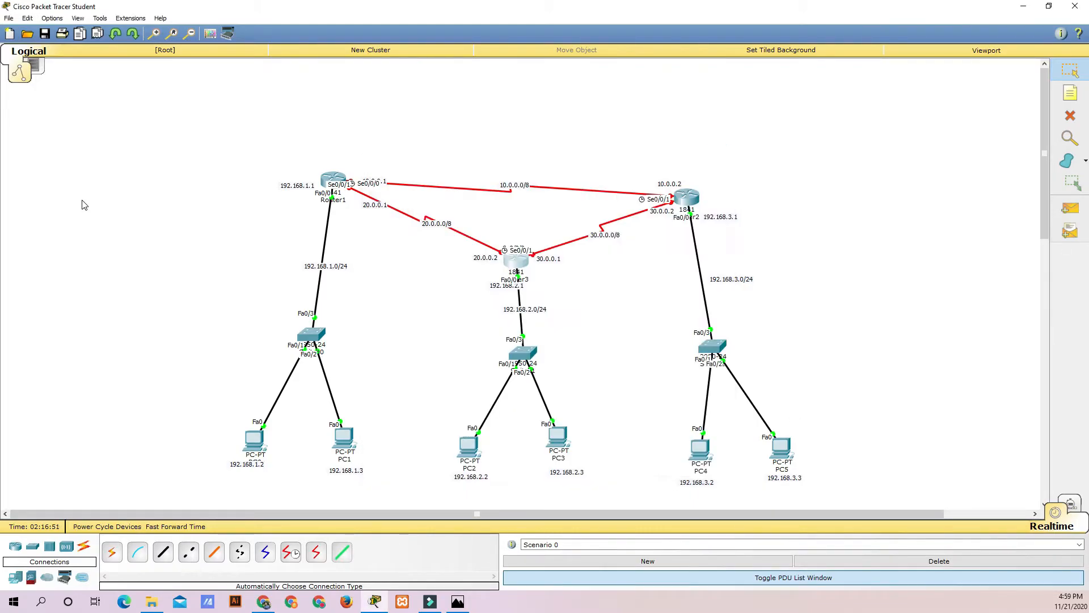
- Nudge Router3 and Router1 slightly downward in the topology
{"action": "left_click", "coordinate": [441, 274]}
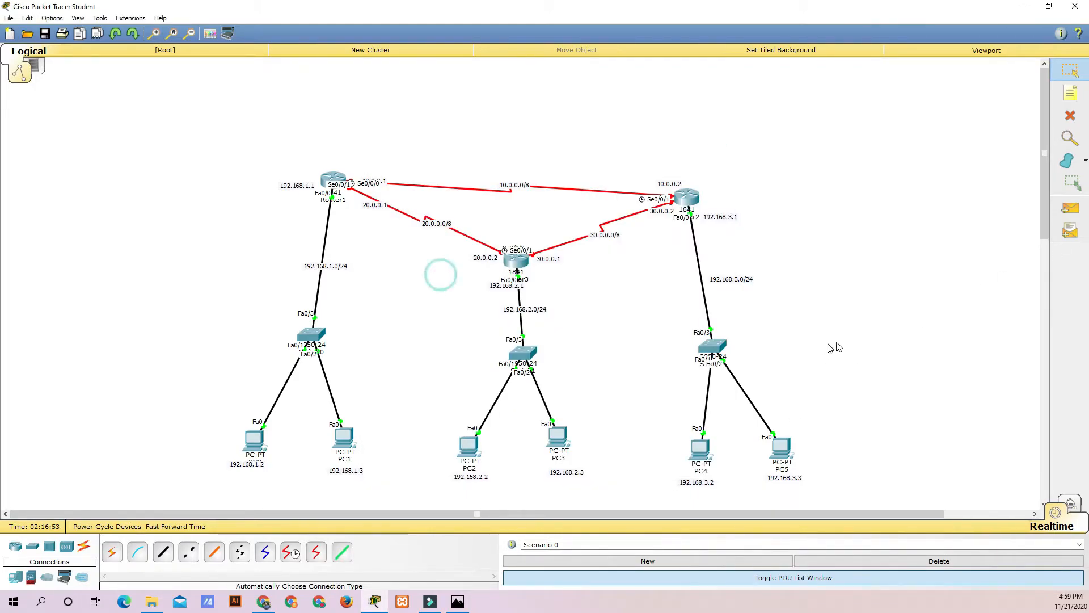
{"action": "mouse_move", "coordinate": [514, 261]}
{"action": "left_mouse_down"}
{"action": "mouse_move", "coordinate": [513, 274]}
{"action": "mouse_move", "coordinate": [536, 135]}
{"action": "mouse_move", "coordinate": [516, 266]}
{"action": "left_mouse_up"}
{"action": "left_click_drag", "start_coordinate": [333, 179], "coordinate": [173, 94]}
{"action": "left_click_drag", "start_coordinate": [494, 121], "coordinate": [729, 227]}
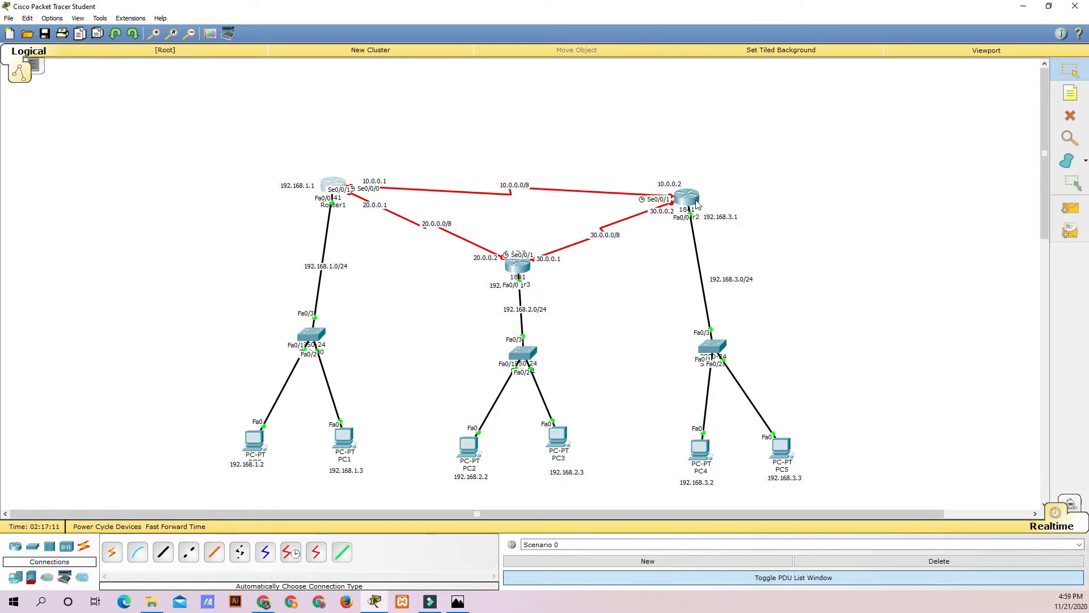
- Assign 10.0.0.1 with the default mask to Router1's Serial0/0/0, turn the port on, and close the configuration
{"action": "left_click", "coordinate": [333, 189]}
{"action": "left_click_drag", "start_coordinate": [413, 125], "coordinate": [502, 151]}
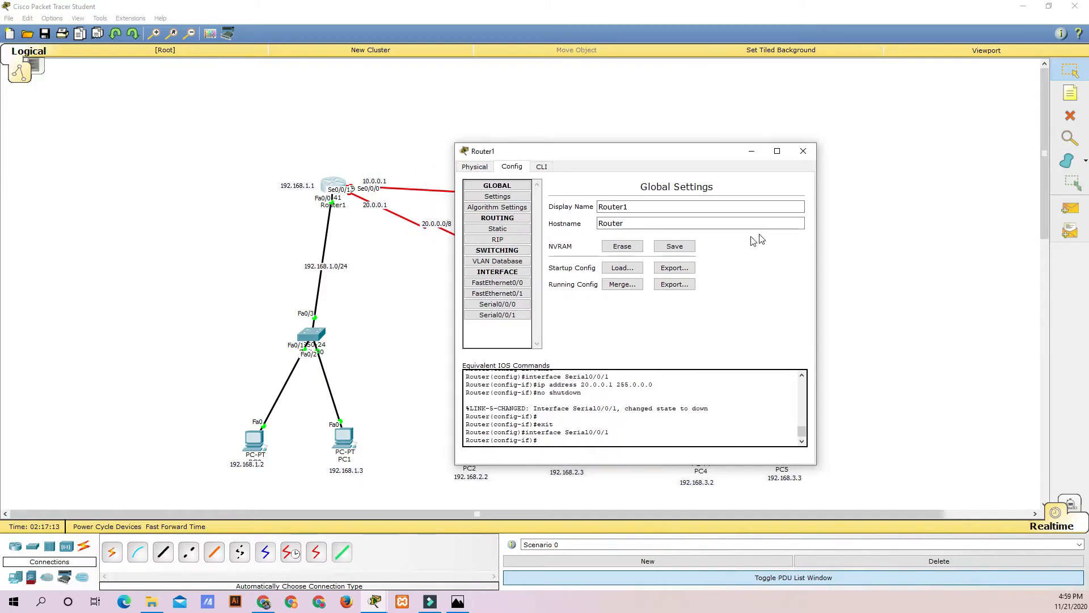
{"action": "key", "text": "End"}
{"action": "key", "text": "Up"}
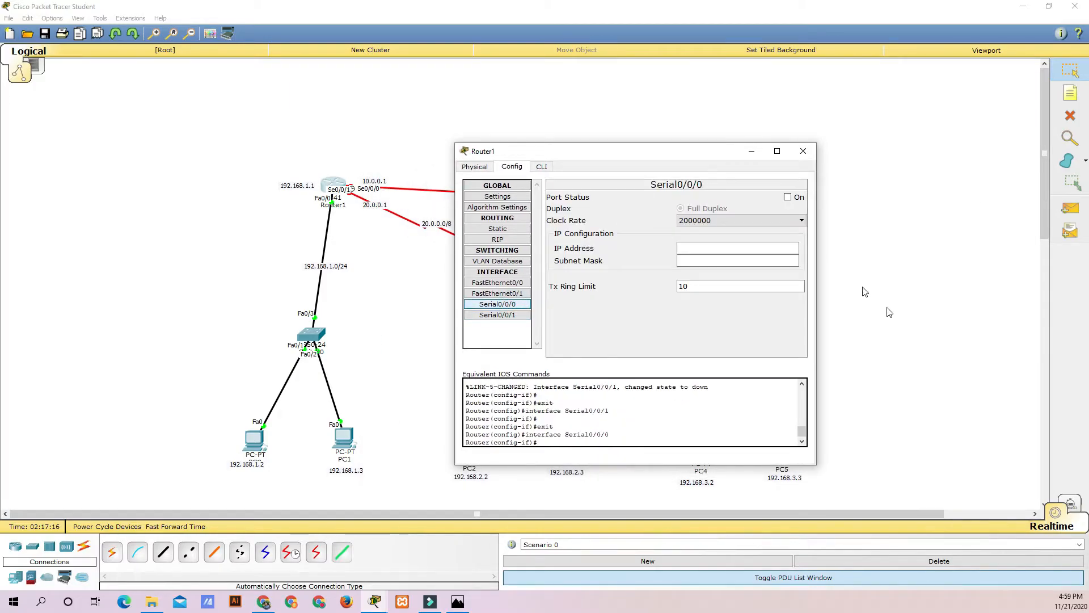
{"action": "left_click", "coordinate": [759, 245]}
{"action": "type", "text": "10.0.0"}
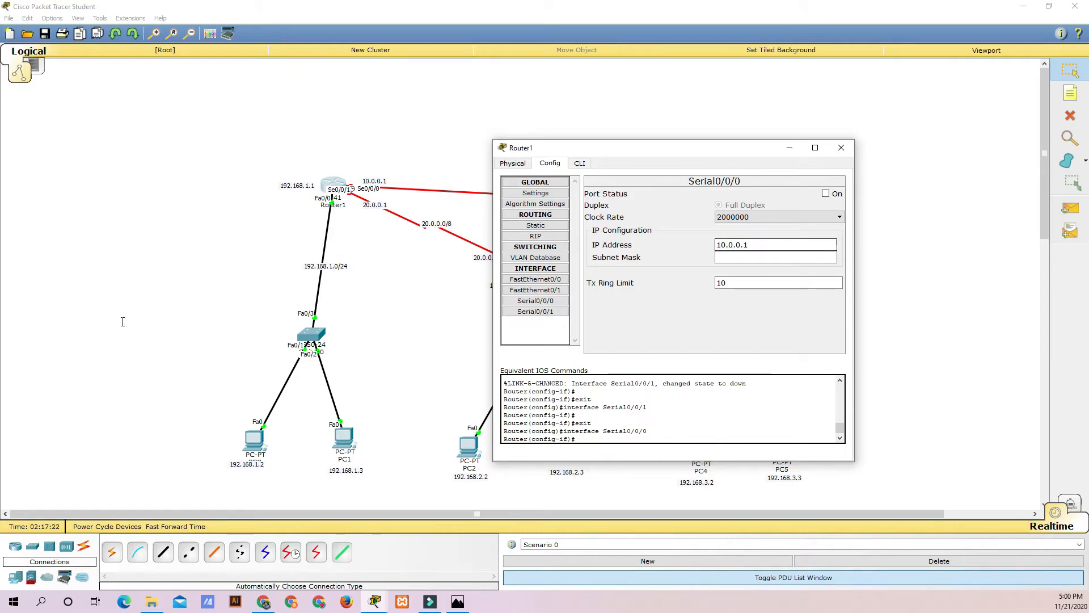
{"action": "type", "text": ".1"}
{"action": "key", "text": "Tab"}
{"action": "key", "text": "alt+F4"}
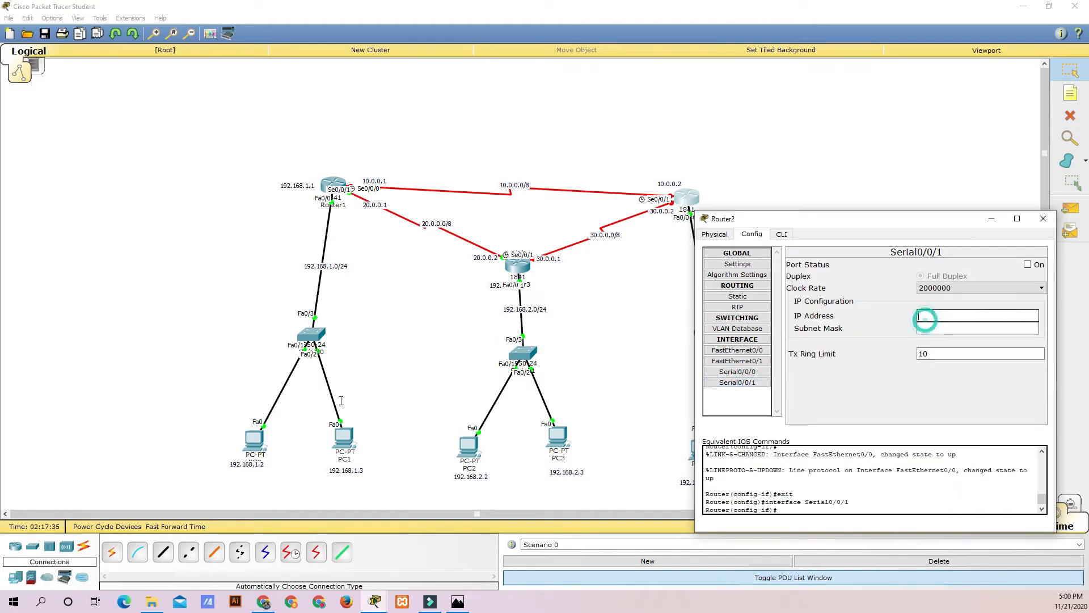
- Assign 10.0.0.2 with the default mask to Router2's Serial0/0/1, turn the port on, and close the configuration
{"action": "type", "text": "10.0.0.2"}
{"action": "key", "text": "Tab"}
{"action": "key", "text": "alt+F4"}
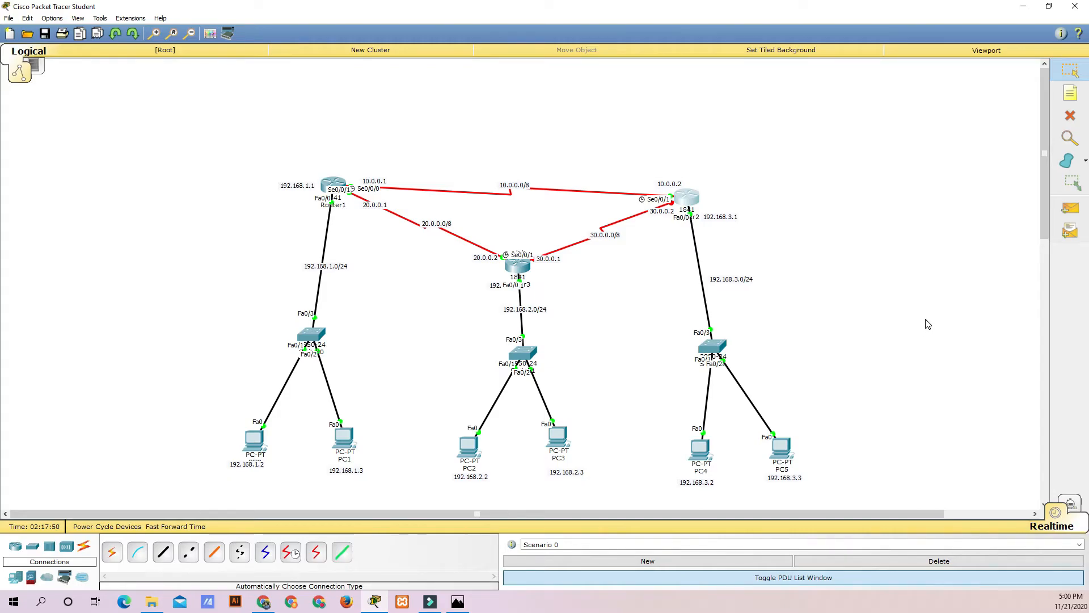
- Assign 30.0.0.1 with mask 255.0.0.0 to Router3's Serial0/0/1, turn the port on, and close the configuration
{"action": "double_click", "coordinate": [517, 265]}
{"action": "left_click_drag", "start_coordinate": [546, 162], "coordinate": [755, 163]}
{"action": "key", "text": "Down"}
{"action": "type", "text": "30.0.0."}
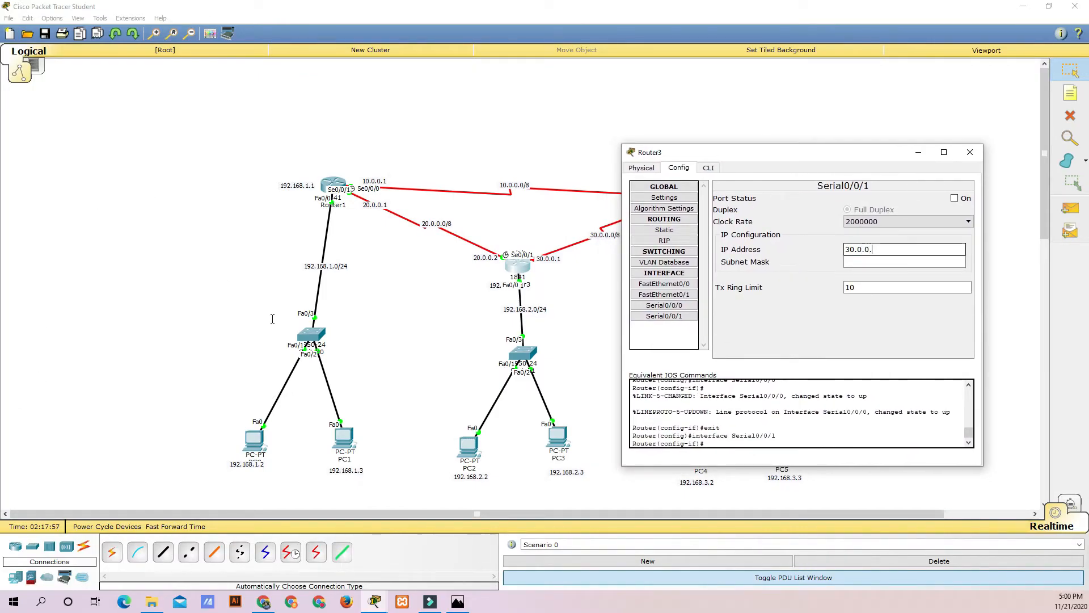
{"action": "type", "text": "1"}
{"action": "key", "text": "Tab"}
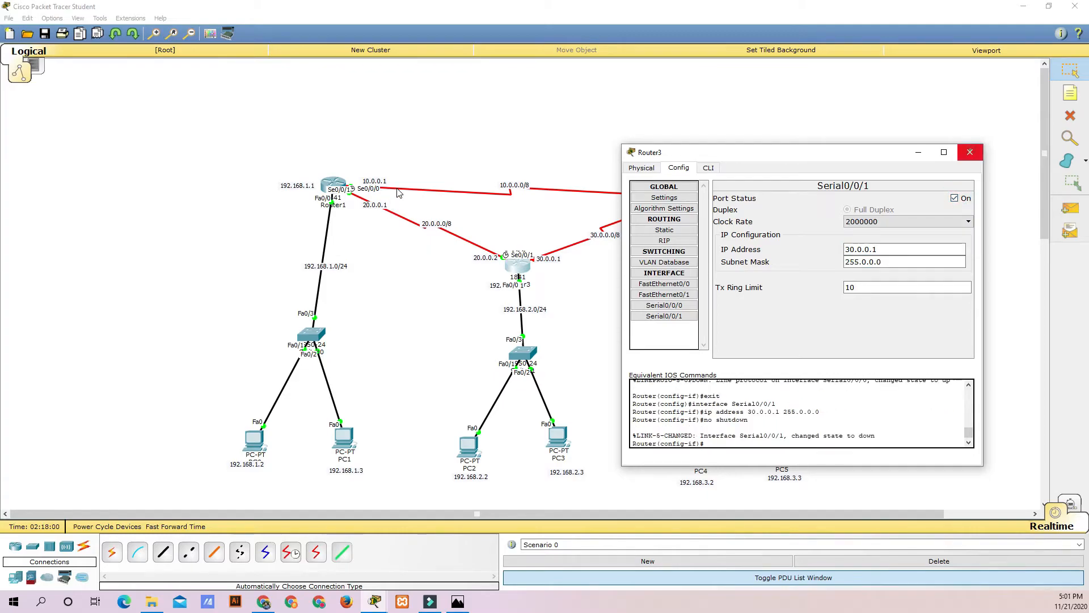
{"action": "left_click", "coordinate": [970, 152]}
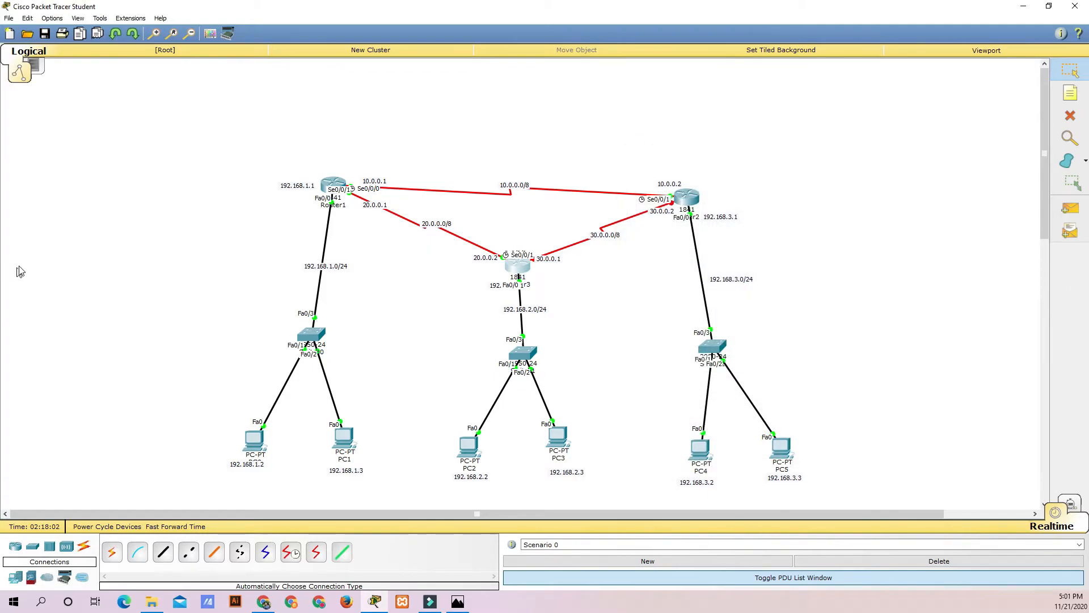
- Assign 30.0.0.2 with the default mask to Router2's Serial0/0/0, turn the port on, and close the configuration
{"action": "double_click", "coordinate": [686, 195]}
{"action": "left_click_drag", "start_coordinate": [564, 163], "coordinate": [887, 120]}
{"action": "key", "text": "Down"}
{"action": "key", "text": "Down"}
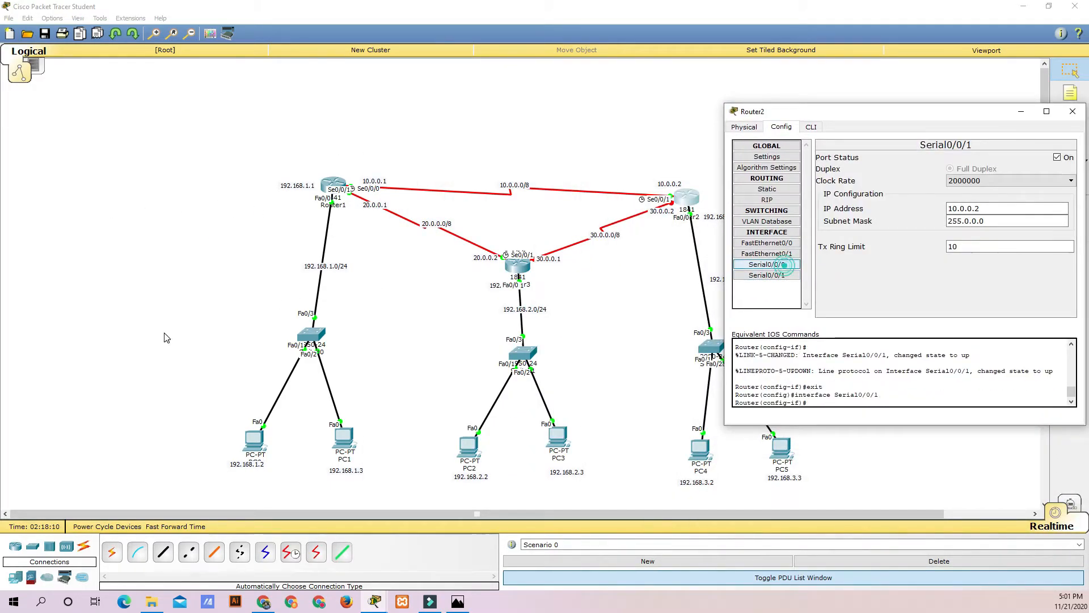
{"action": "key", "text": "Up"}
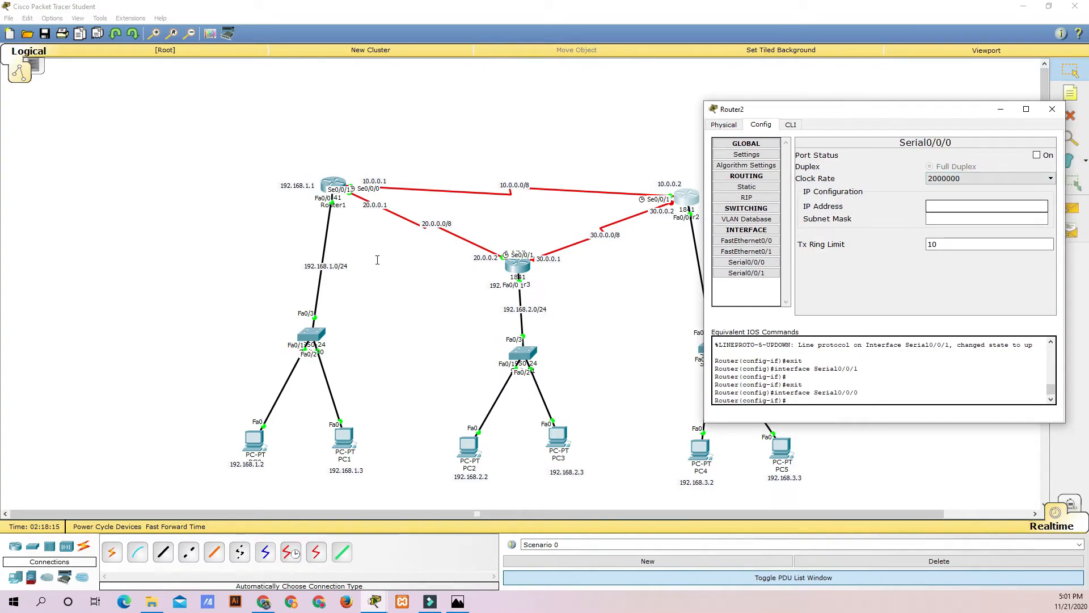
{"action": "type", "text": "30.0.0.2"}
{"action": "key", "text": "Tab"}
{"action": "left_click", "coordinate": [1036, 155]}
{"action": "left_click", "coordinate": [1050, 109]}
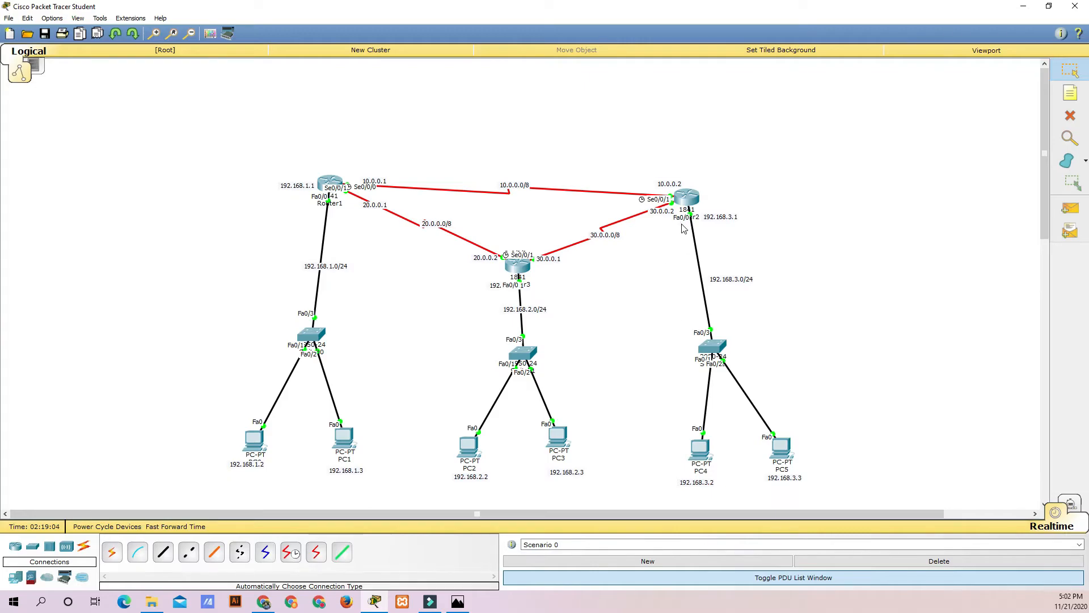
- Open Router1's command line and exit interface configuration to return to global configuration mode
{"action": "left_click", "coordinate": [329, 183]}
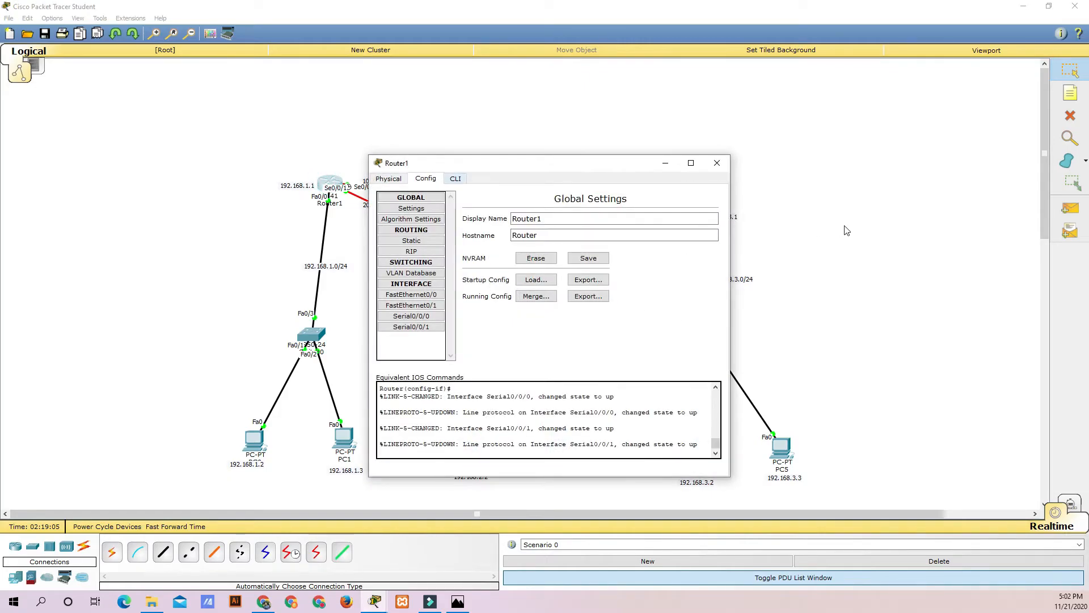
{"action": "left_click", "coordinate": [455, 179]}
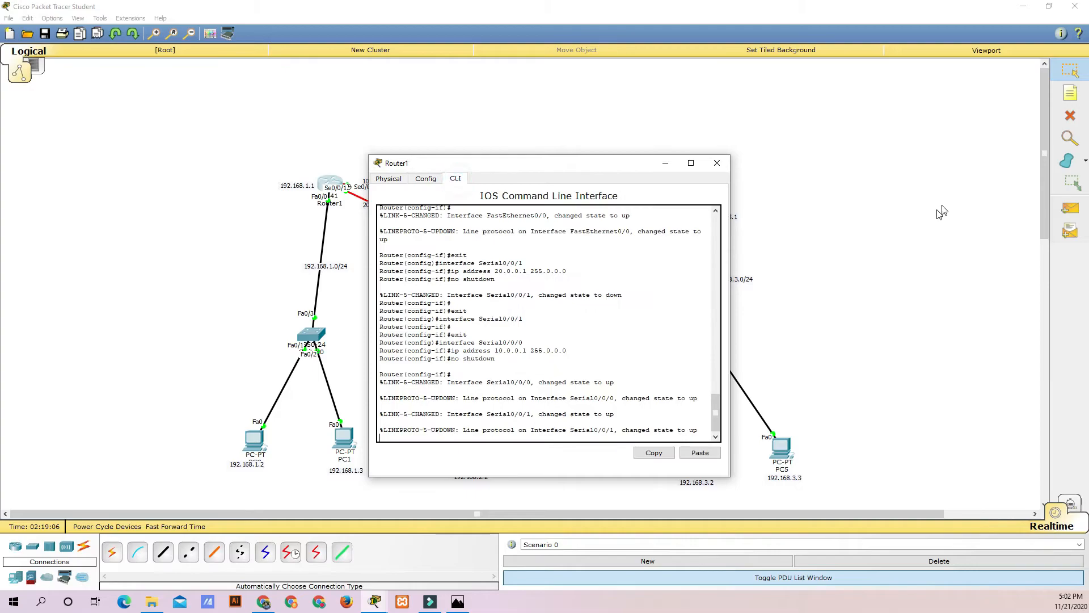
{"action": "left_click_drag", "start_coordinate": [531, 163], "coordinate": [589, 121]}
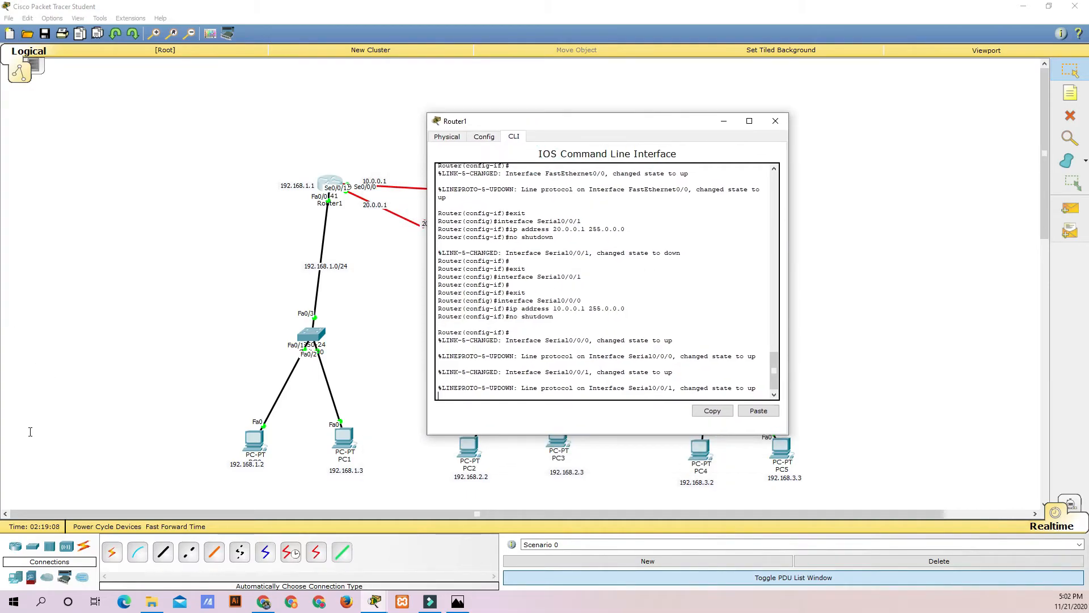
{"action": "left_click", "coordinate": [573, 351]}
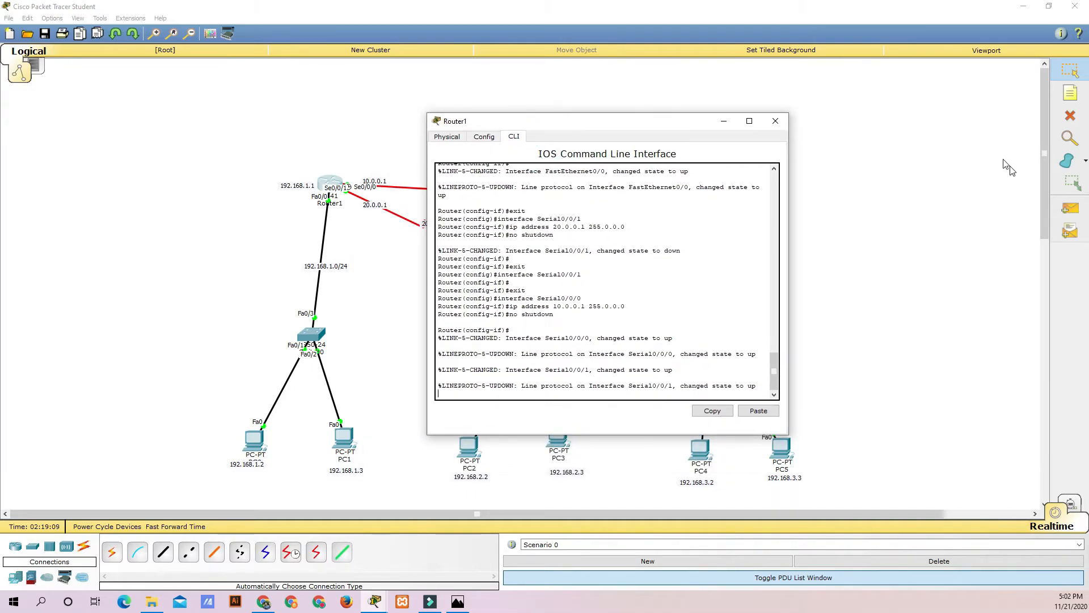
{"action": "left_click_drag", "start_coordinate": [619, 120], "coordinate": [774, 123]}
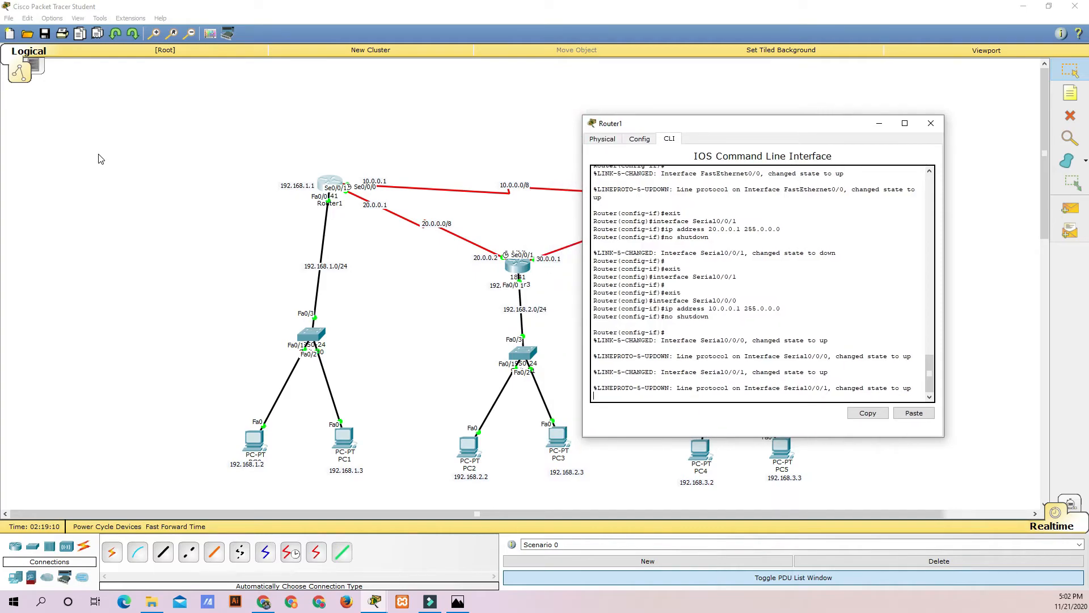
{"action": "type", "text": "exit"}
{"action": "key", "text": "Return"}
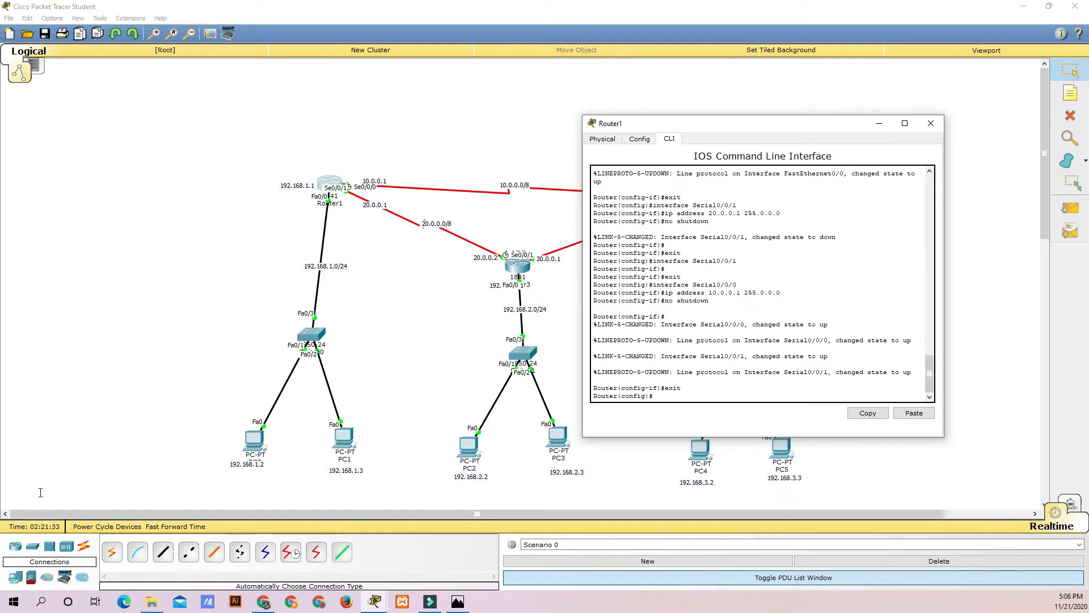
- Start OSPF routing with process ID 1 on Router1
{"action": "left_click", "coordinate": [684, 385]}
{"action": "left_click", "coordinate": [655, 396]}
{"action": "type", "text": "router ospf 1"}
{"action": "left_click_drag", "start_coordinate": [658, 122], "coordinate": [792, 157]}
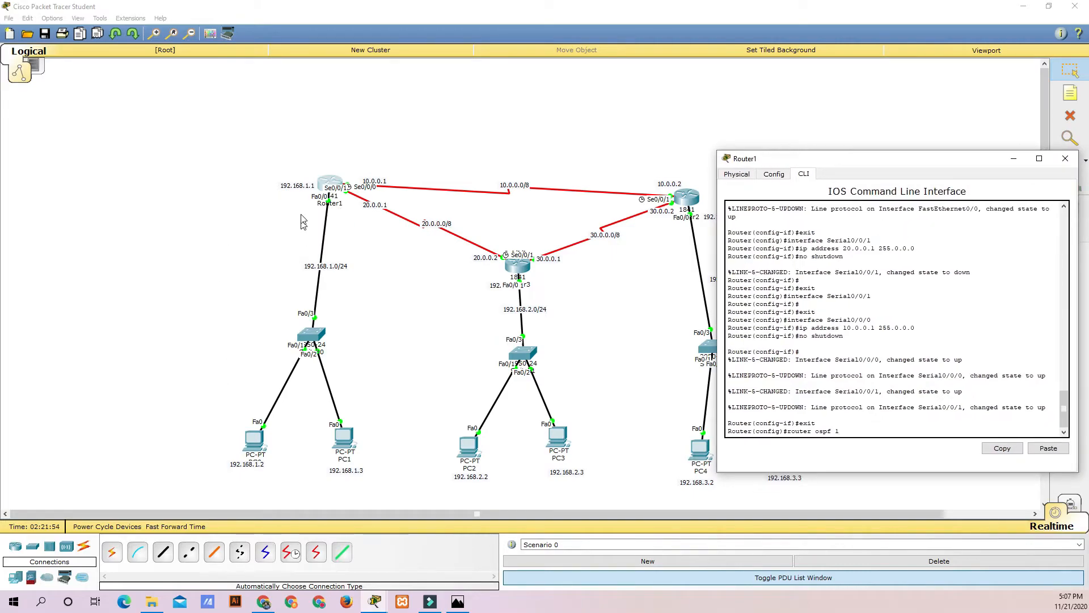
{"action": "left_click_drag", "start_coordinate": [890, 158], "coordinate": [685, 136]}
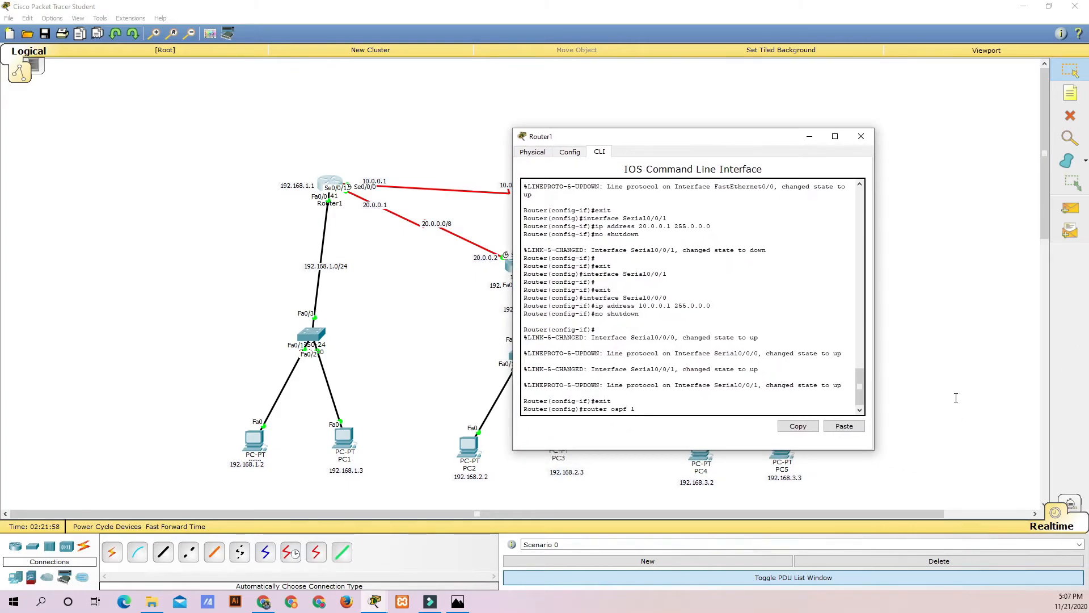
{"action": "left_click_drag", "start_coordinate": [623, 139], "coordinate": [664, 128]}
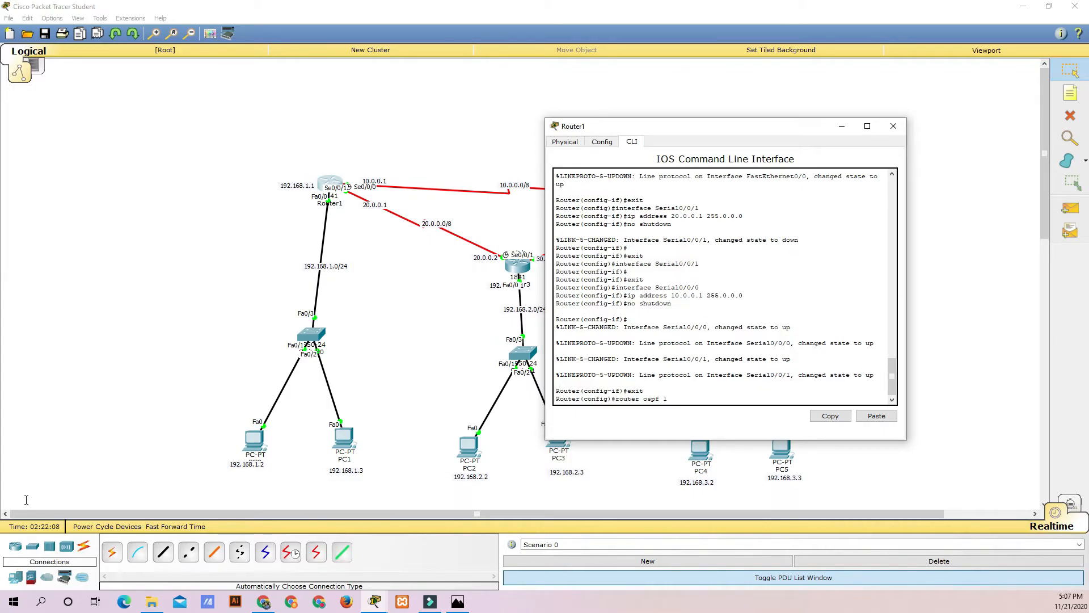
{"action": "key", "text": "Return"}
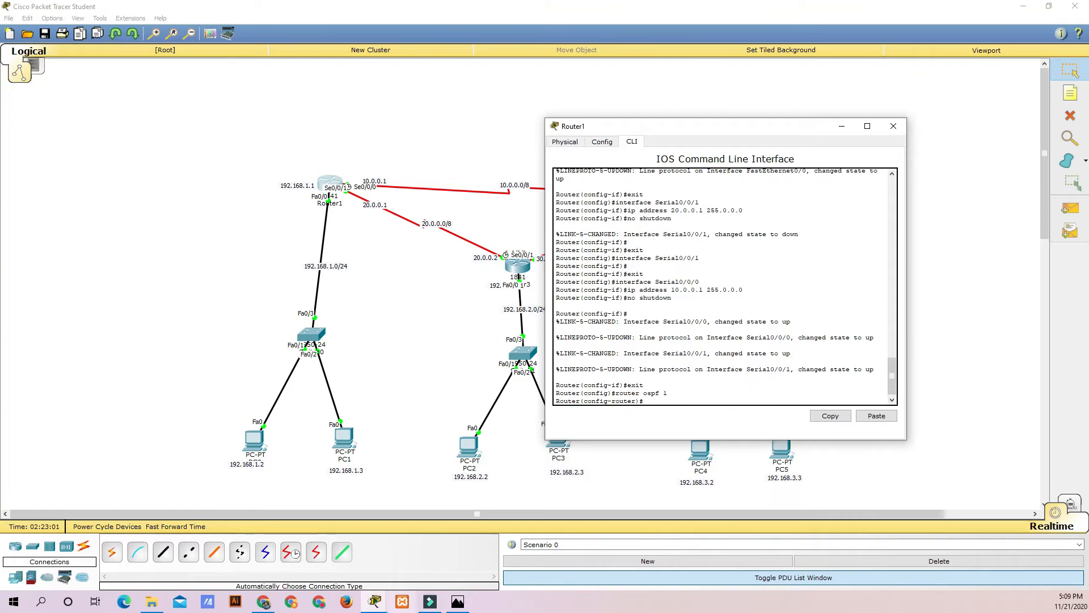
- Consult the wildcard mask image, and add network 192.168.1.0 with wildcard 0.0.0.255 in area 1 to OSPF process 1
{"action": "left_click", "coordinate": [458, 602]}
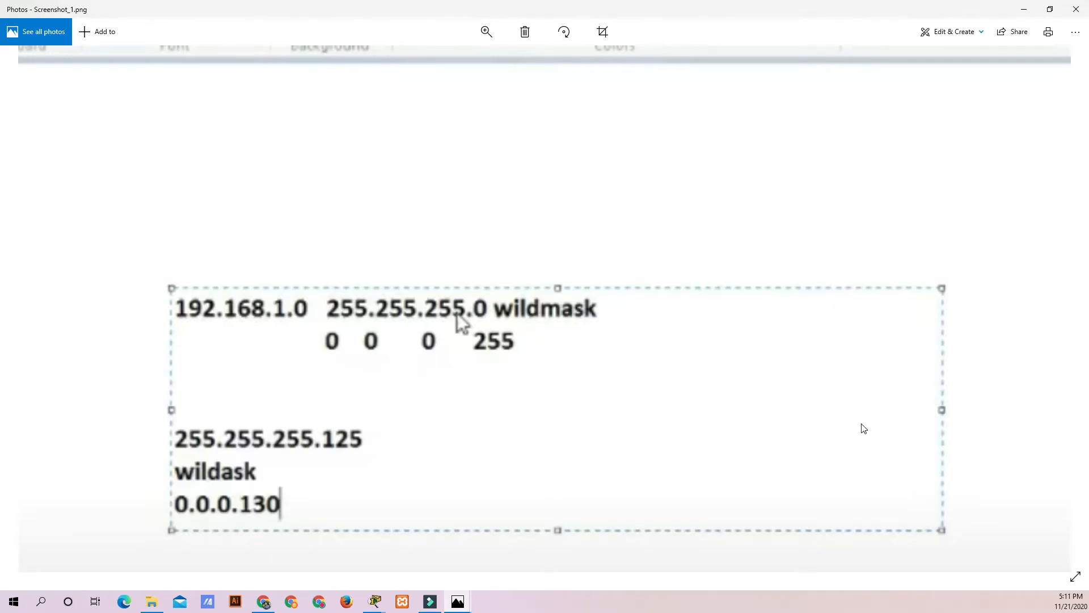
{"action": "left_click", "coordinate": [1077, 11]}
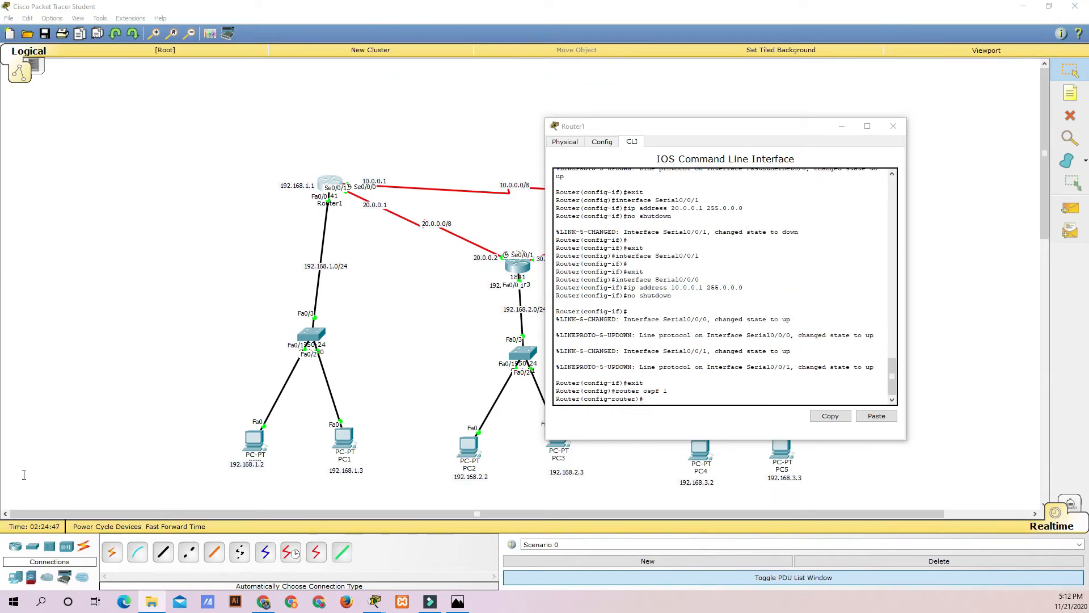
{"action": "left_click", "coordinate": [651, 400]}
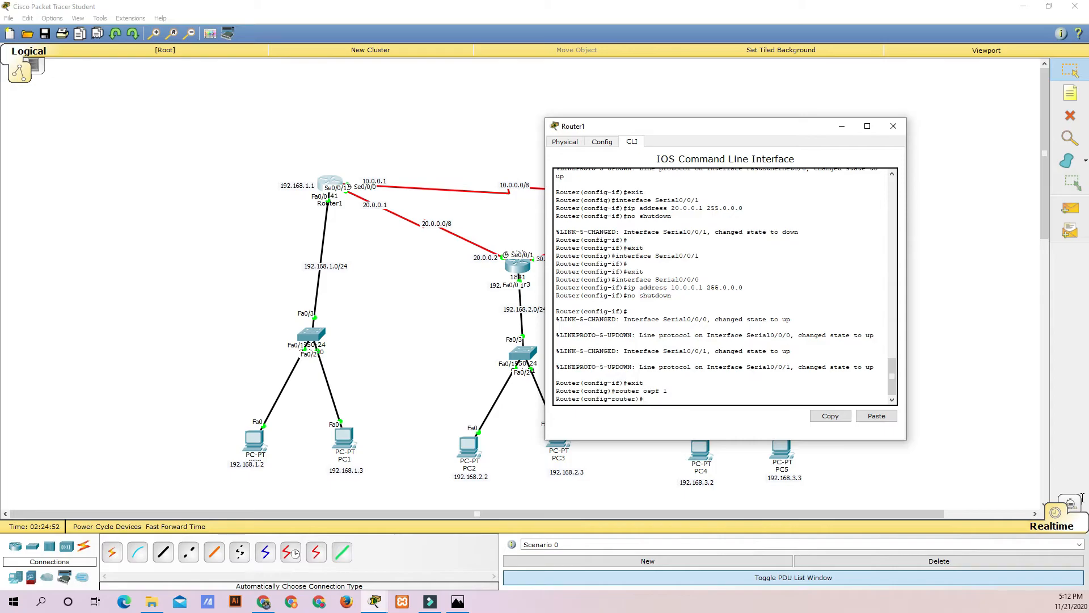
{"action": "type", "text": "network 192.168.1.0"}
{"action": "left_click", "coordinate": [457, 601]}
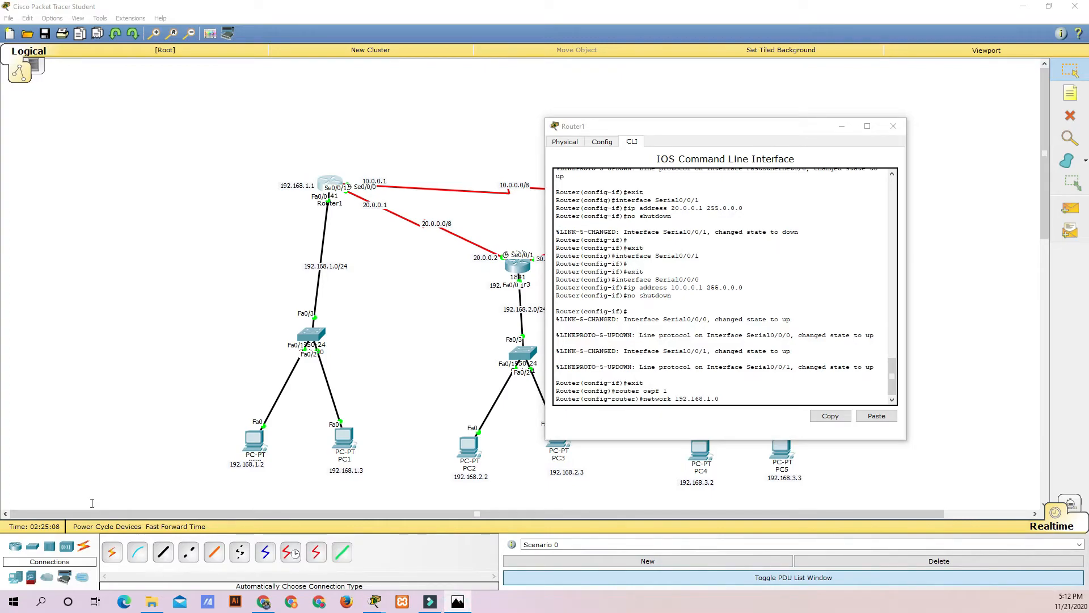
{"action": "left_click", "coordinate": [722, 395]}
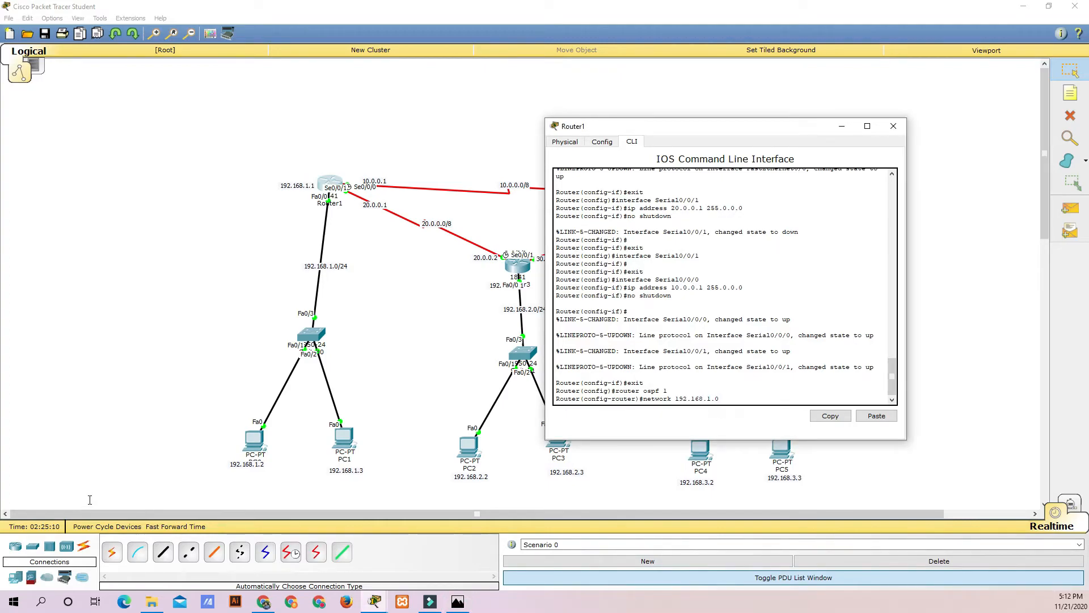
{"action": "type", "text": "0.0.0.255"}
{"action": "type", "text": "area 1"}
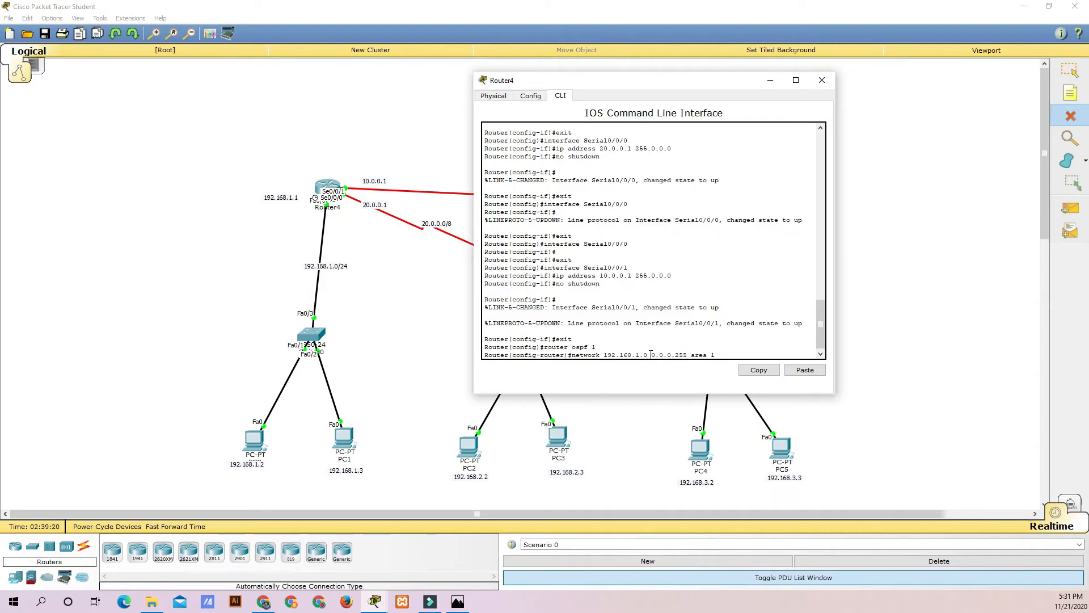
{"action": "key", "text": "Return"}
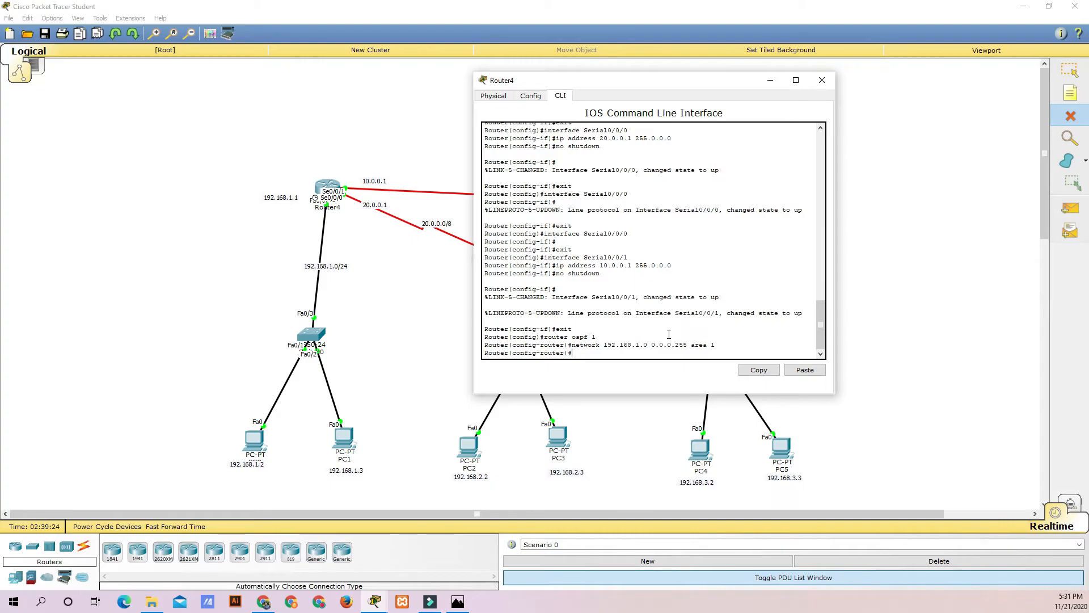
- Add network 20.0.0.0 with wildcard 0.255.255.255 in area 1 to OSPF process 1
{"action": "type", "text": "n"}
{"action": "type", "text": "etwork"}
{"action": "type", "text": "o"}
{"action": "type", "text": "20.0.0.0"}
{"action": "type", "text": " 0.25"}
{"action": "type", "text": "5.255"}
{"action": "type", "text": ".255"}
{"action": "type", "text": " area 1"}
{"action": "key", "text": "Return"}
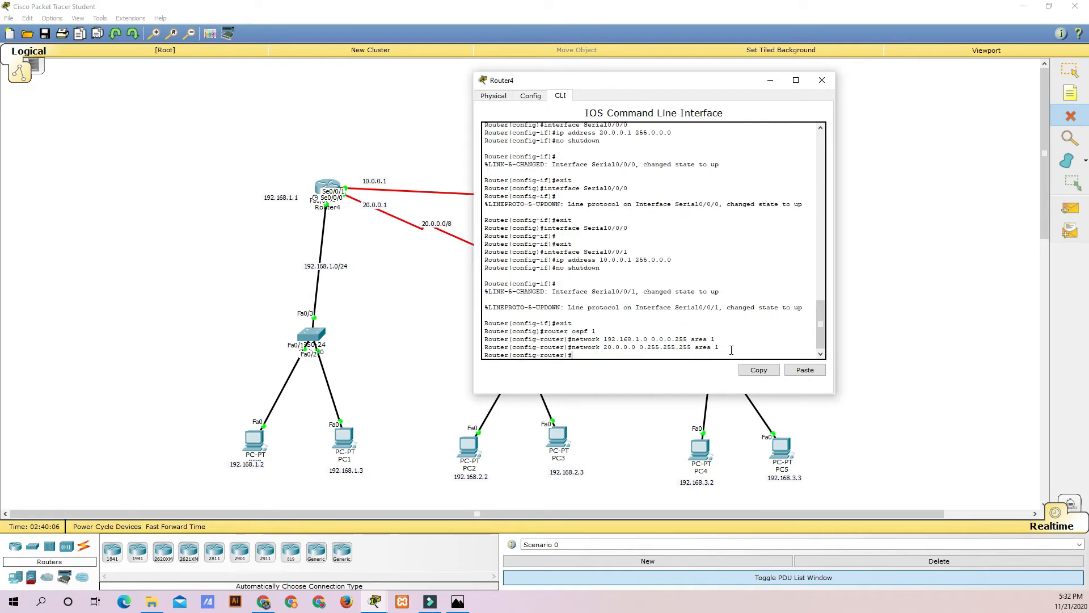
- Add network 10.0.0.1 with wildcard 0.255.255.255 in area 1 to OSPF process 1 and exit router configuration mode
{"action": "type", "text": "network 10.0.0"}
{"action": "type", "text": ".1 0.255.255.255 area 1"}
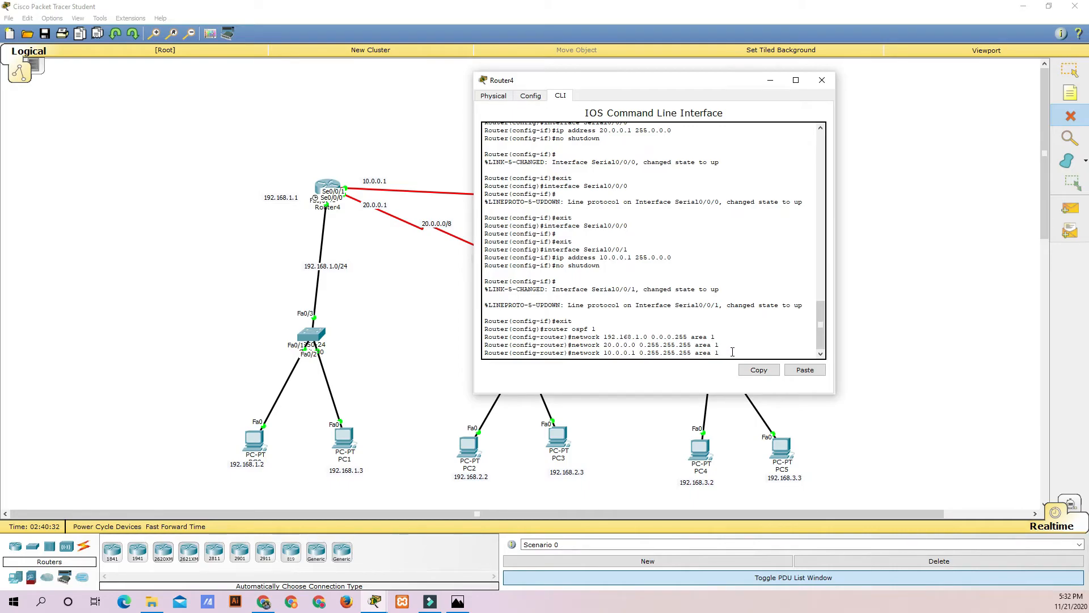
{"action": "key", "text": "Return"}
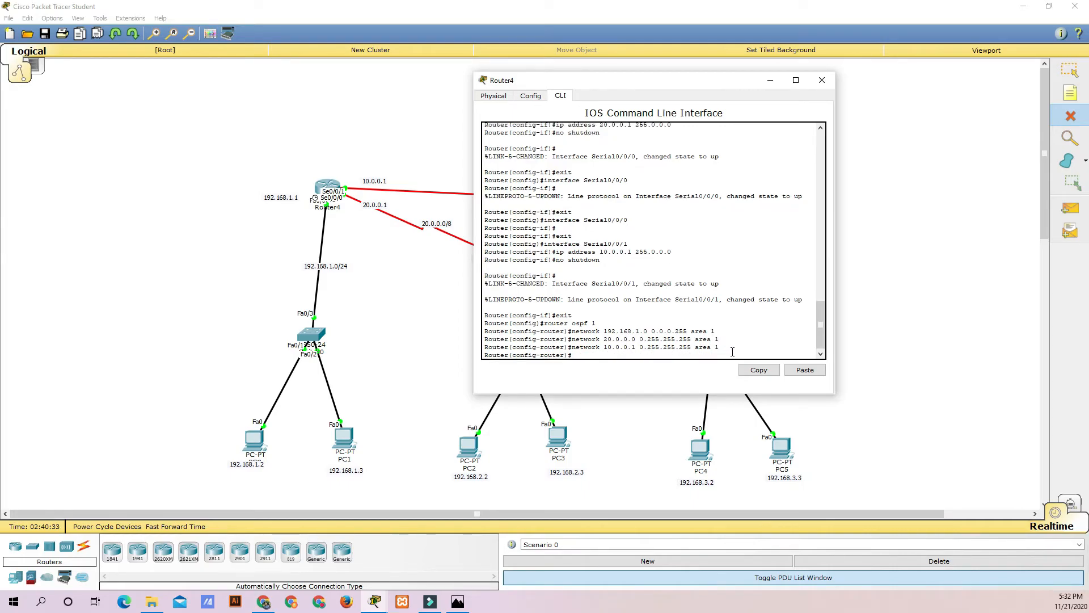
{"action": "type", "text": "exit"}
{"action": "key", "text": "Return"}
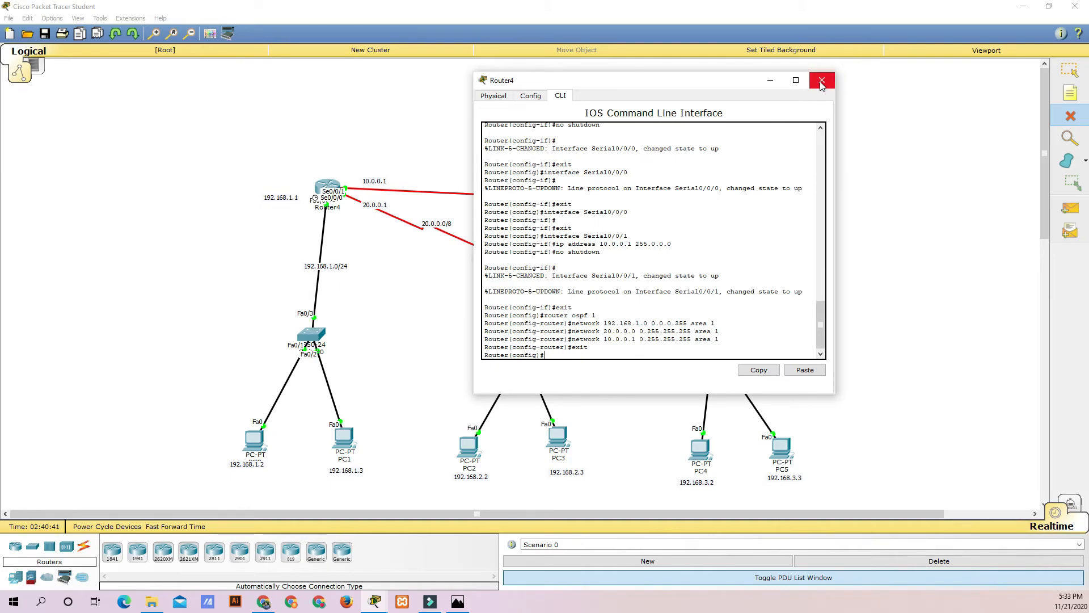
- Copy the entered OSPF commands from Router4's command line and close its window
{"action": "left_click_drag", "start_coordinate": [553, 353], "coordinate": [486, 303]}
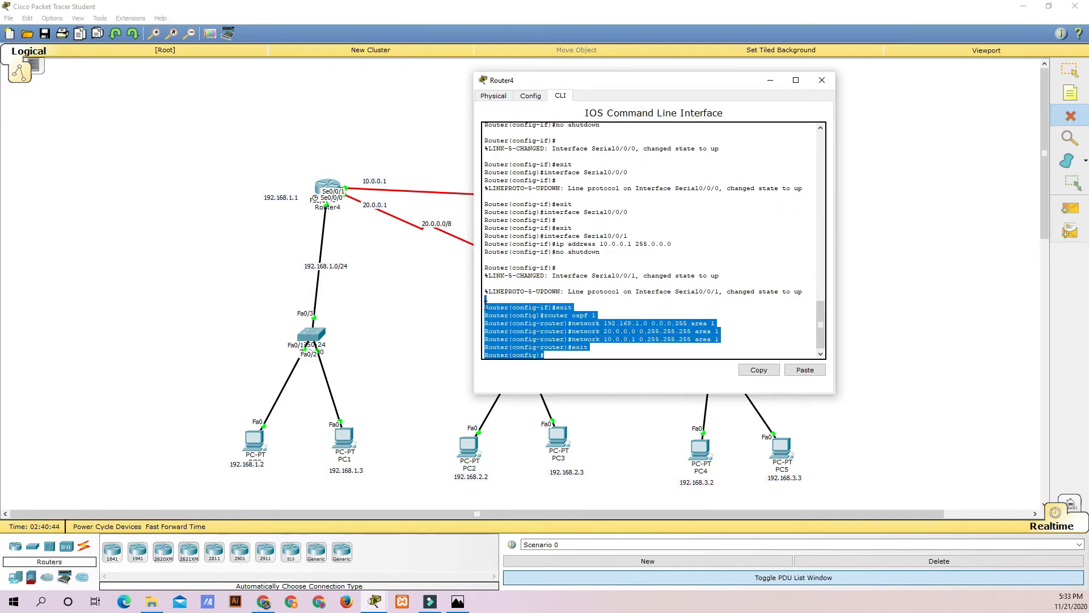
{"action": "left_click", "coordinate": [759, 370]}
{"action": "left_click", "coordinate": [741, 244]}
{"action": "left_click", "coordinate": [820, 81]}
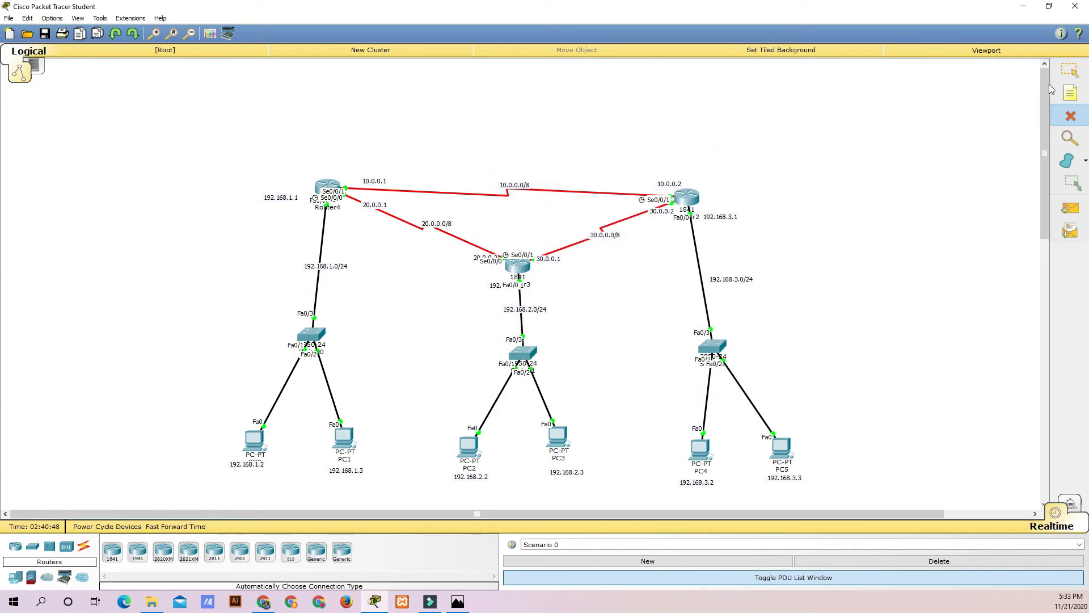
- Open the middle router's command line and start OSPF routing with process ID 2
{"action": "left_click", "coordinate": [1070, 70]}
{"action": "left_click", "coordinate": [520, 267]}
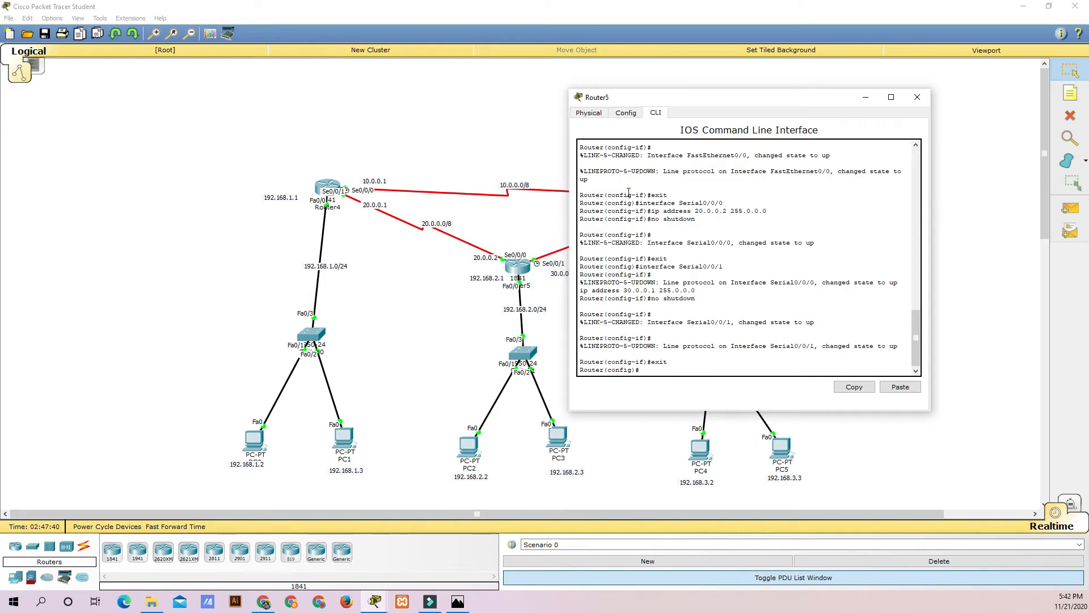
{"action": "left_click_drag", "start_coordinate": [701, 102], "coordinate": [759, 110]}
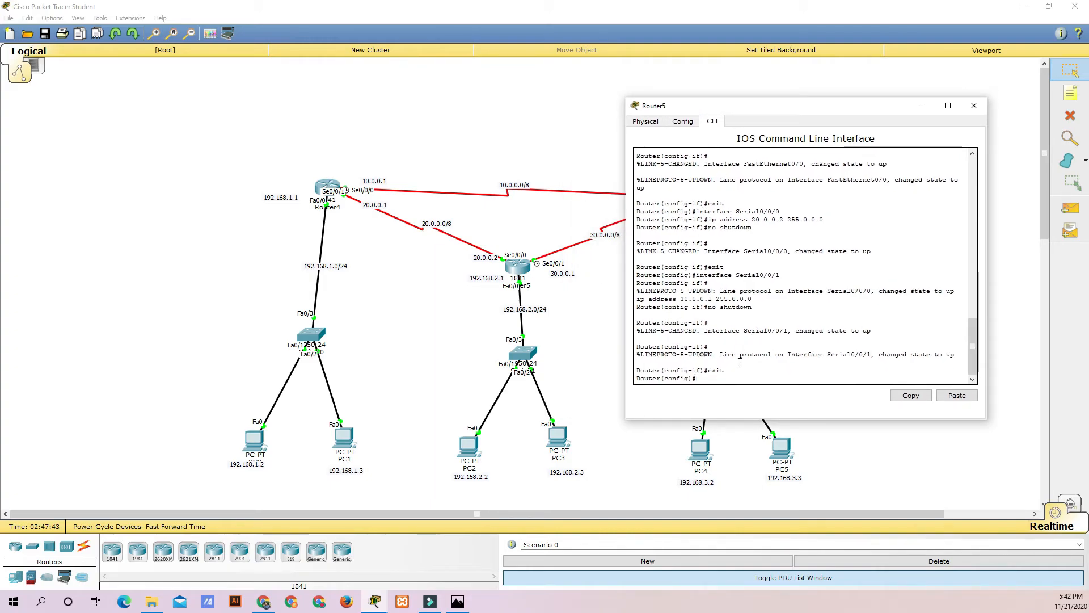
{"action": "type", "text": "uter"}
{"action": "type", "text": "ospf 2"}
{"action": "key", "text": "Return"}
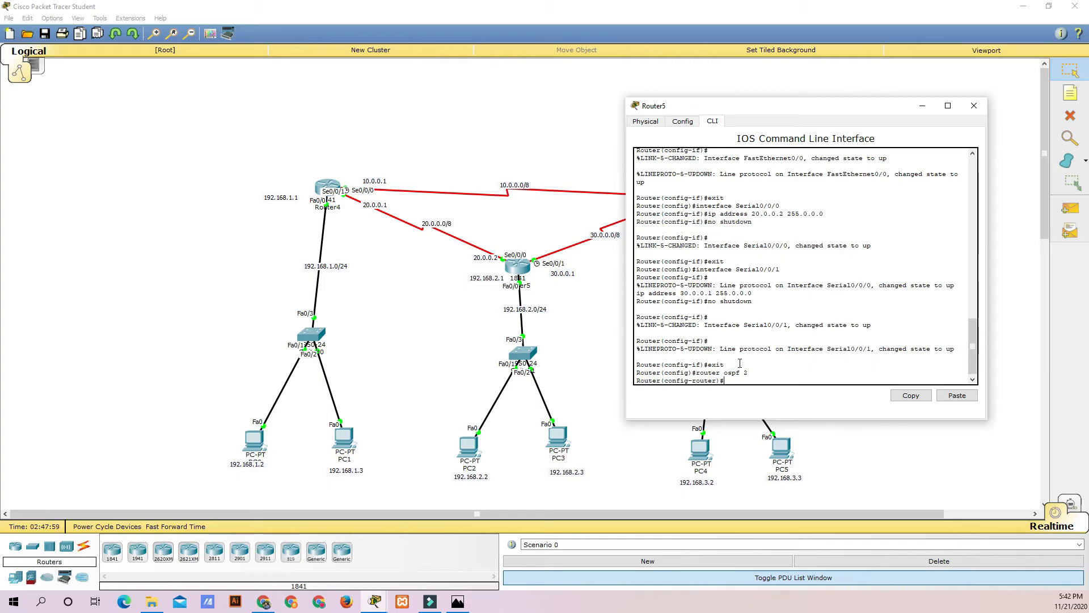
- Add network 192.168.2.0 with wildcard 0.0.0.255 in area 1 to the middle router's OSPF process 2
{"action": "type", "text": "network 192.168.2.0"}
{"action": "scroll", "coordinate": [751, 354], "scroll_direction": "down", "scroll_amount": 1}
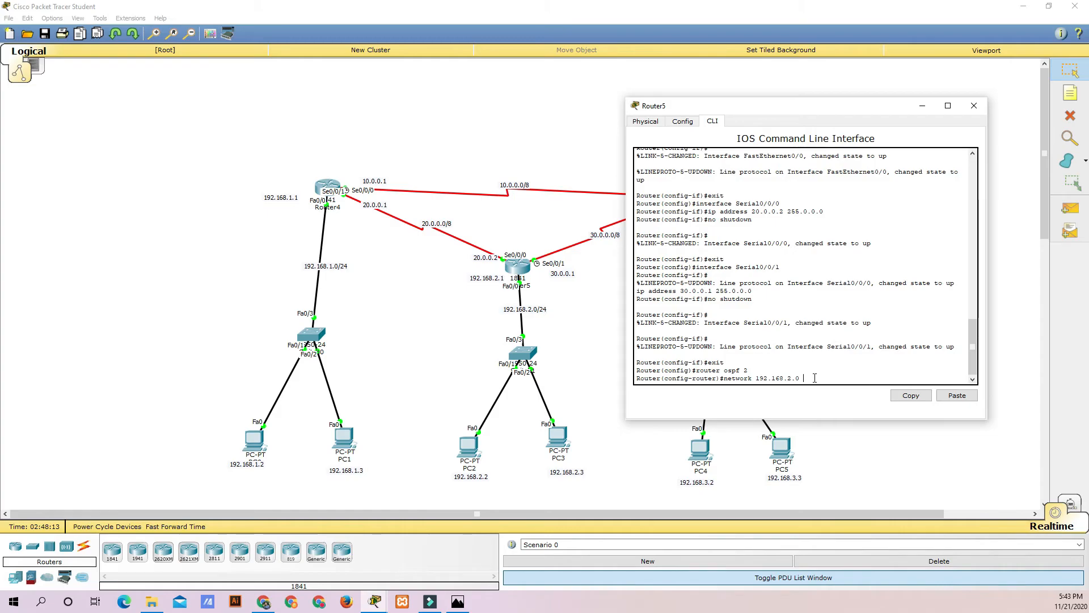
{"action": "type", "text": "0.0.0.255 area 1"}
{"action": "key", "text": "Return"}
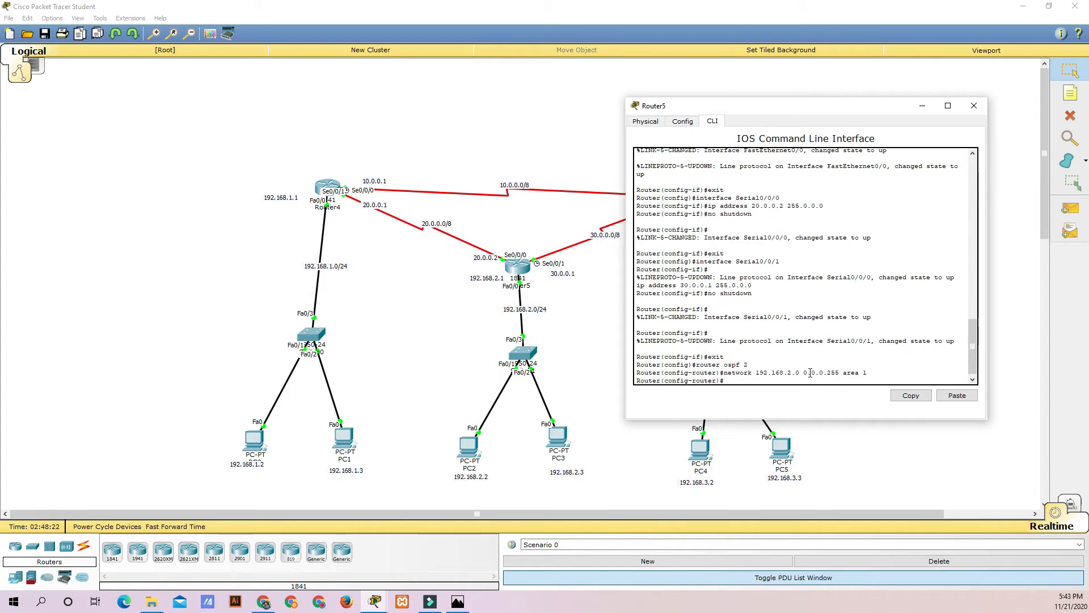
- Add network 20.0.0.0 with wildcard 0.255.255.255 in area 1 to the middle router's OSPF process 2
{"action": "type", "text": "network"}
{"action": "type", "text": "20.0.0.0 0.255.255.255 area 1"}
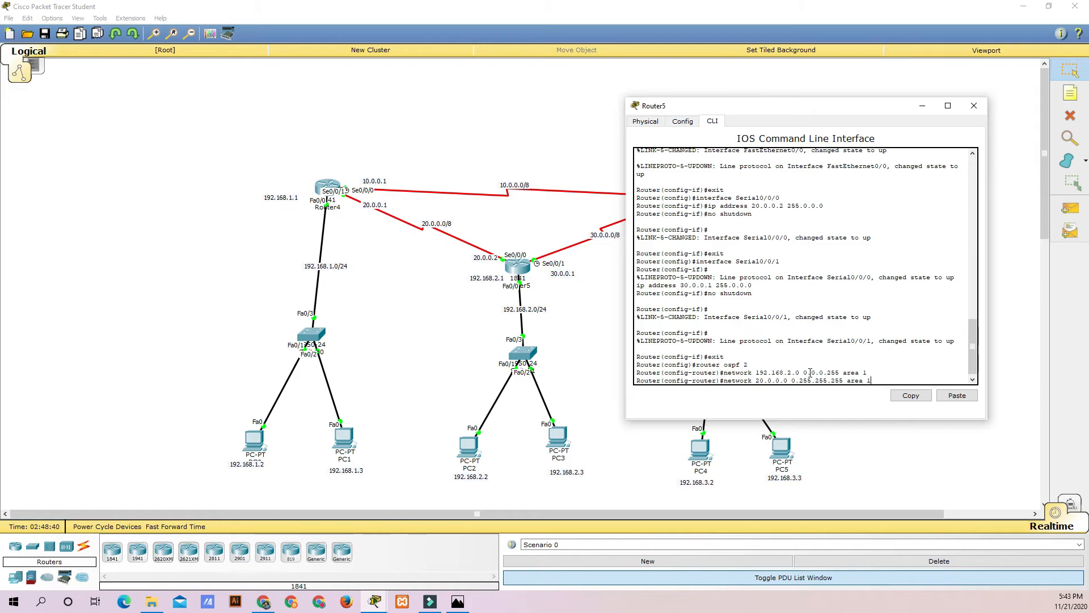
{"action": "key", "text": "Return"}
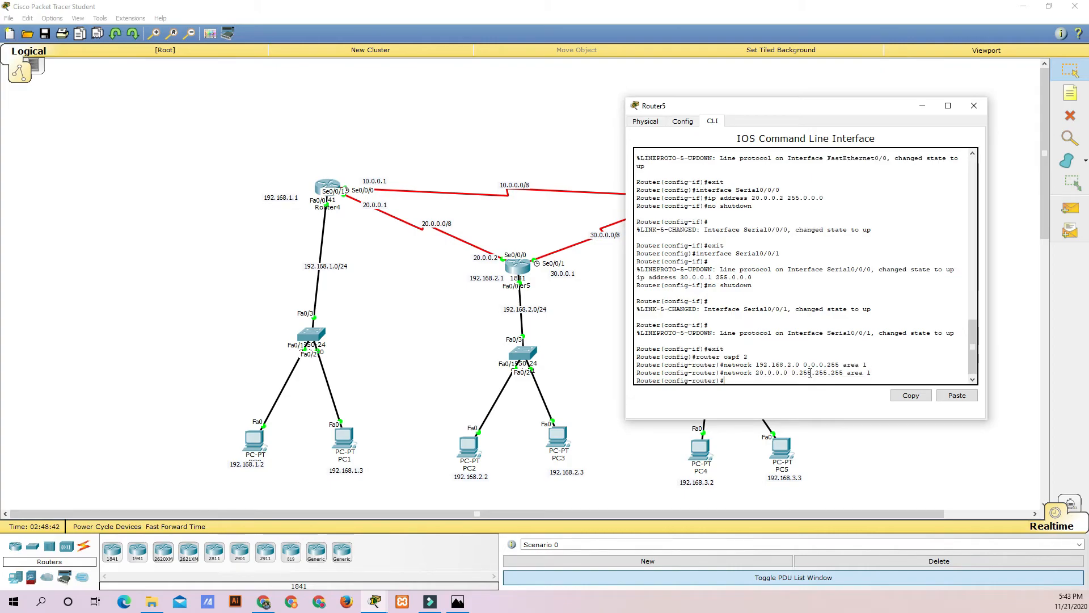
- Add network 30.0.0.0 with wildcard 0.255.255.255 in area 1 to the middle router's OSPF process 2 and exit OSPF configuration
{"action": "type", "text": "network 30."}
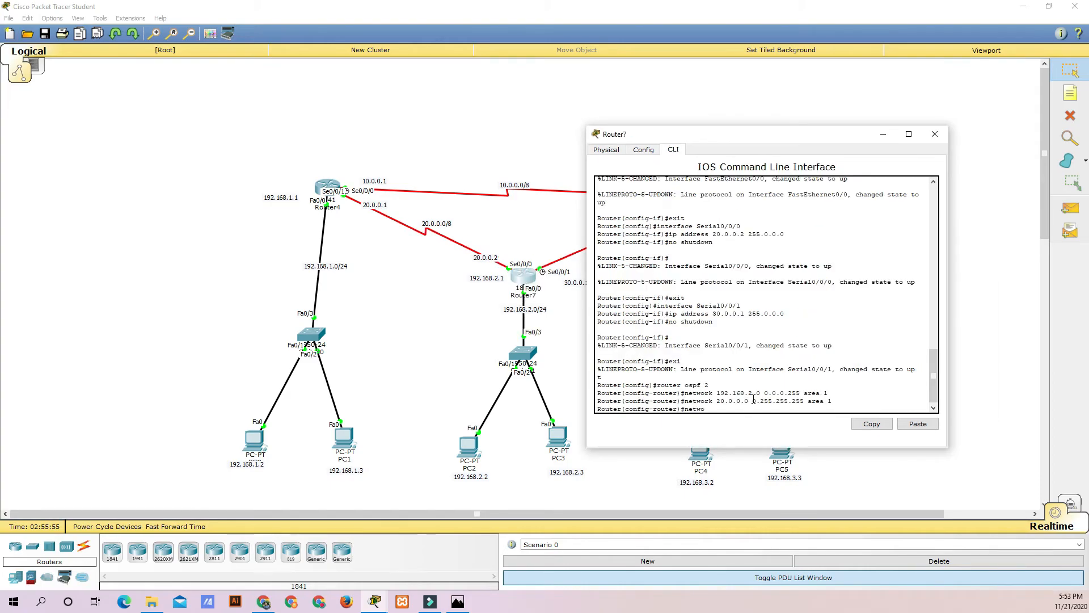
{"action": "type", "text": "rk"}
{"action": "left_click_drag", "start_coordinate": [722, 142], "coordinate": [775, 135]}
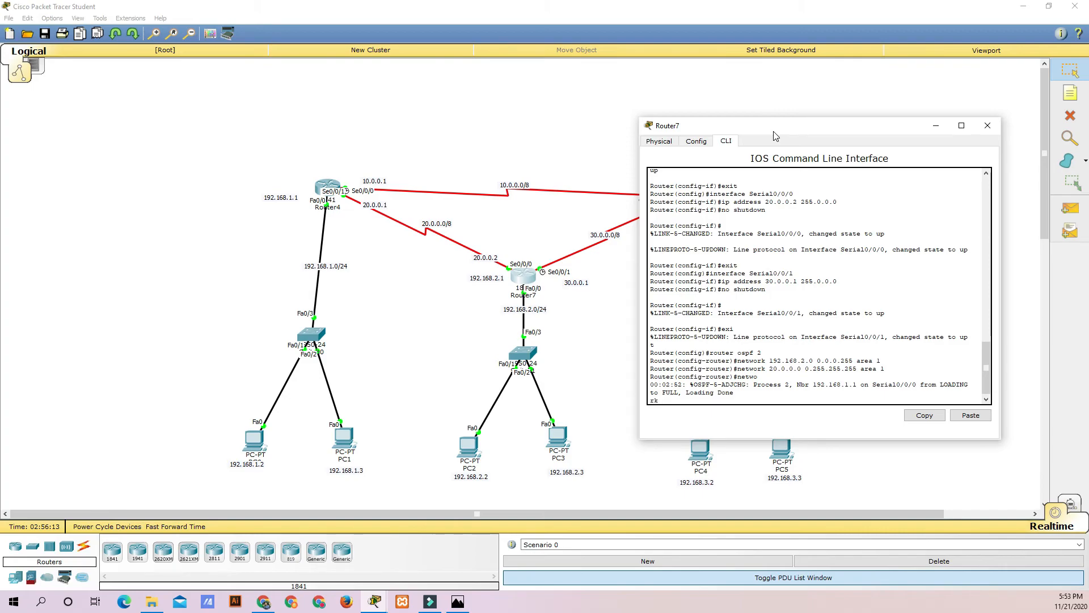
{"action": "type", "text": "30.0.0.0"}
{"action": "type", "text": "0.255.255.255"}
{"action": "type", "text": "area 1"}
{"action": "key", "text": "Return"}
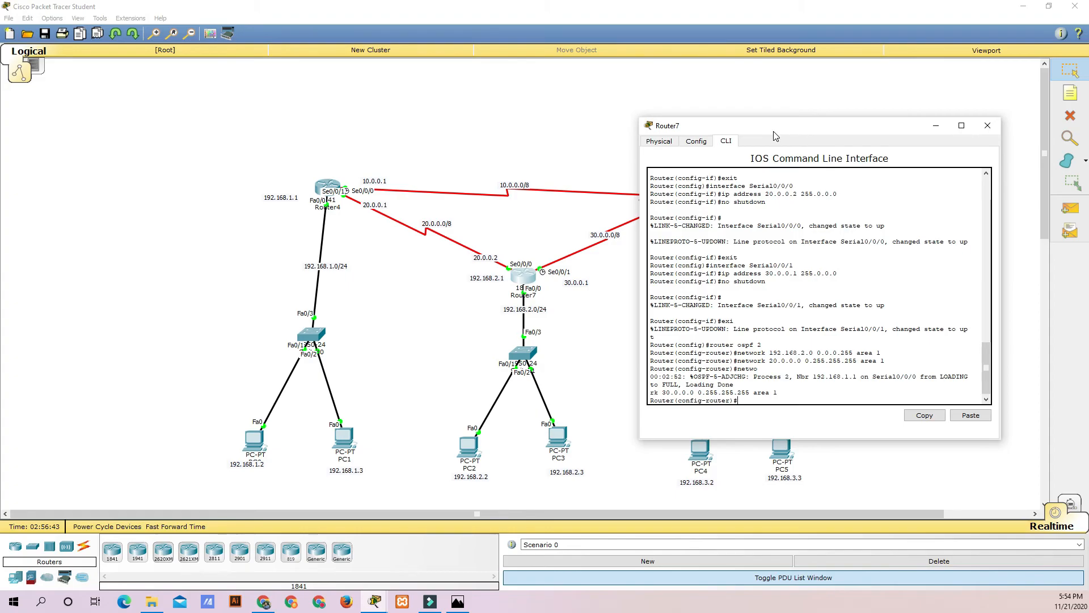
{"action": "type", "text": "exit"}
{"action": "key", "text": "Return"}
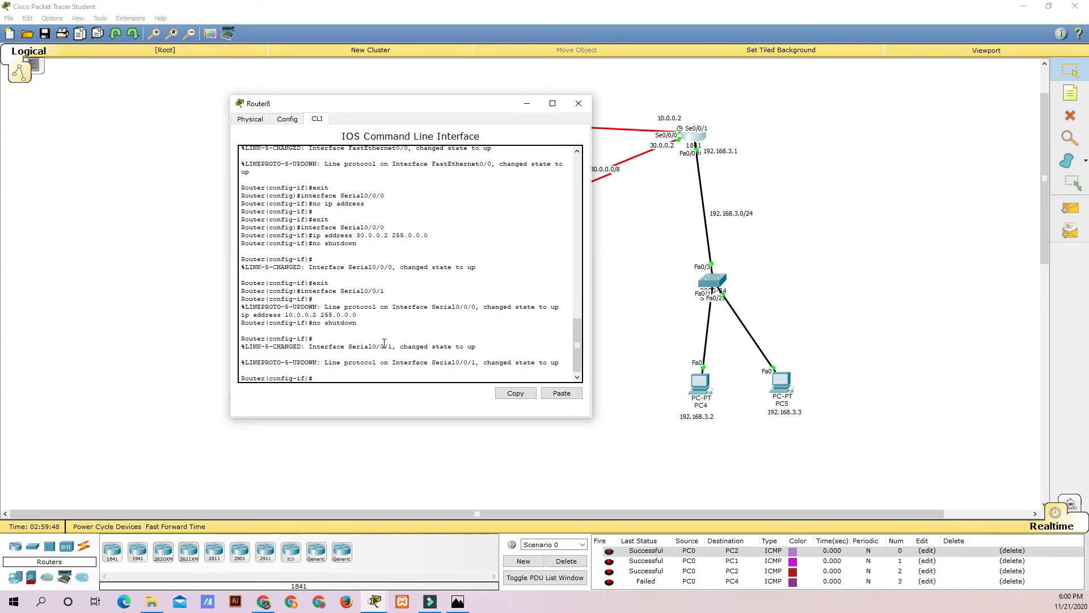
- Leave interface configuration on Router8 and start OSPF routing with process ID 3
{"action": "type", "text": "exit"}
{"action": "key", "text": "Return"}
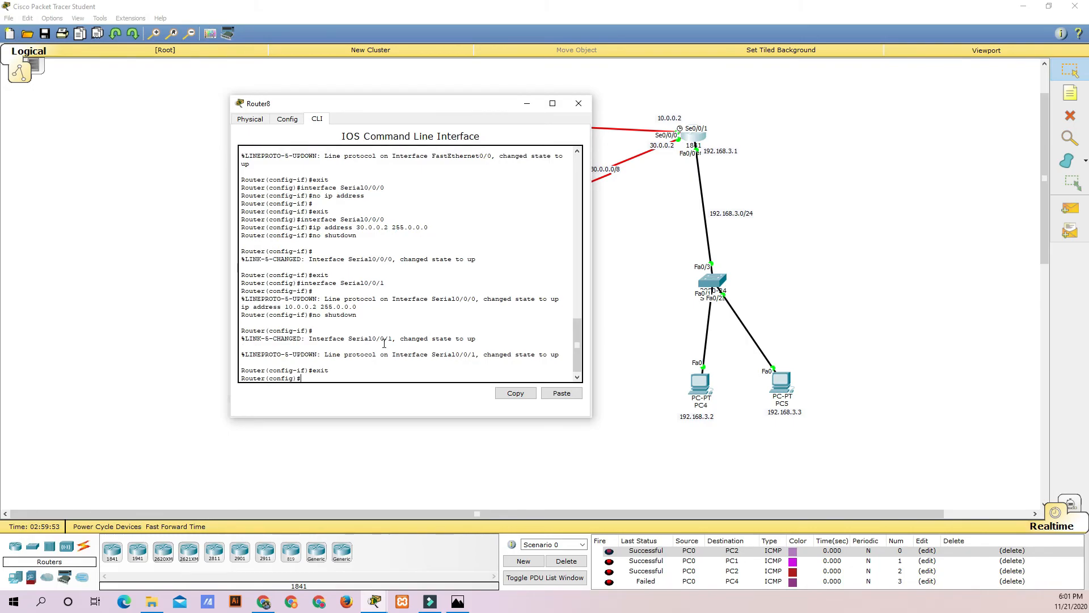
{"action": "type", "text": "router ospf 3"}
{"action": "key", "text": "Return"}
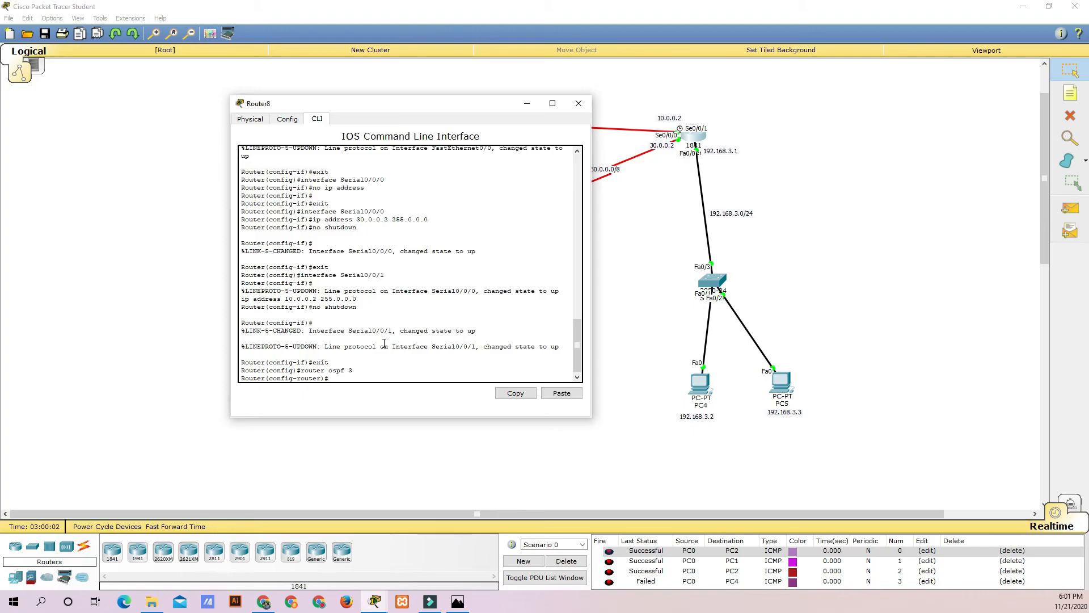
- Add network 192.168.3.1 with wildcard 0.0.0.255 in area 1 to Router8's OSPF process 3
{"action": "type", "text": "network 192.168.30."}
{"action": "key", "text": "BackSpace"}
{"action": "key", "text": "BackSpace"}
{"action": "type", "text": ".1"}
{"action": "type", "text": "0.0.0.255 area 1"}
{"action": "key", "text": "Return"}
- Add network 30.0.0.0 with wildcard 0.255.255.255 in area 1 to Router8's OSPF process 3
{"action": "type", "text": "net"}
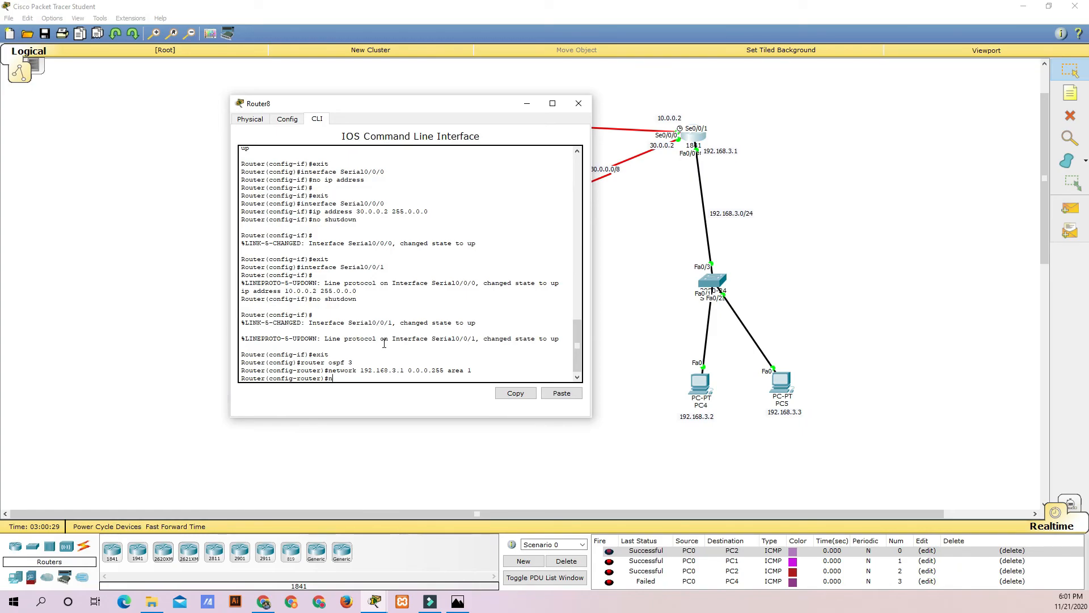
{"action": "type", "text": "work"}
{"action": "left_click_drag", "start_coordinate": [437, 110], "coordinate": [361, 112]}
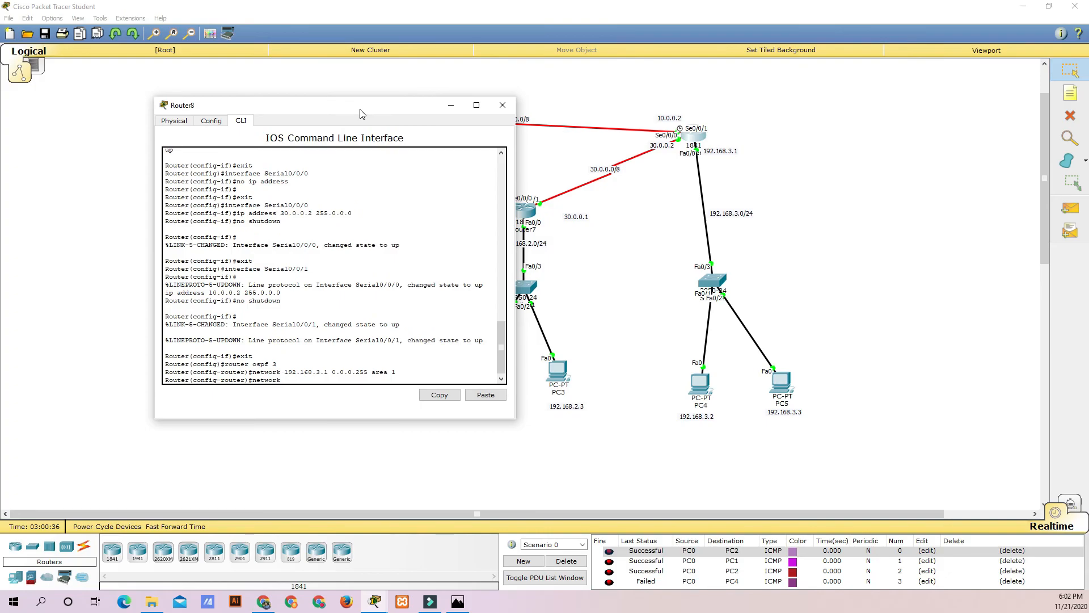
{"action": "type", "text": ".0.0.0"}
{"action": "type", "text": "0.255.255.255 area 1"}
{"action": "key", "text": "Return"}
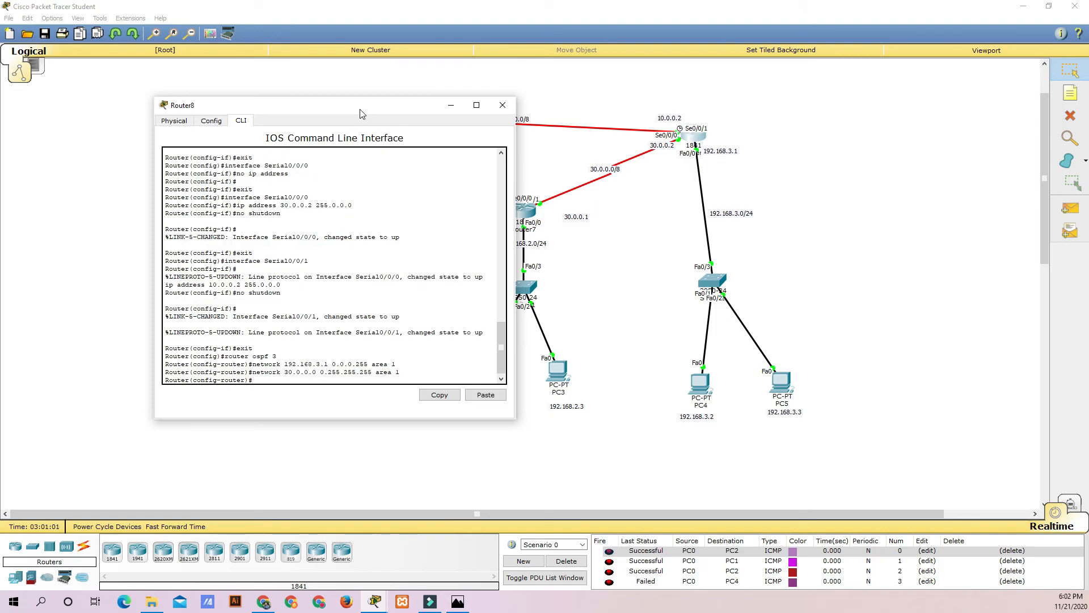
- Add network 10.0.0.0 with wildcard 0.255.255.255 in area 1 to Router8's OSPF process 3, exit OSPF configuration and close the router's window
{"action": "type", "text": "network"}
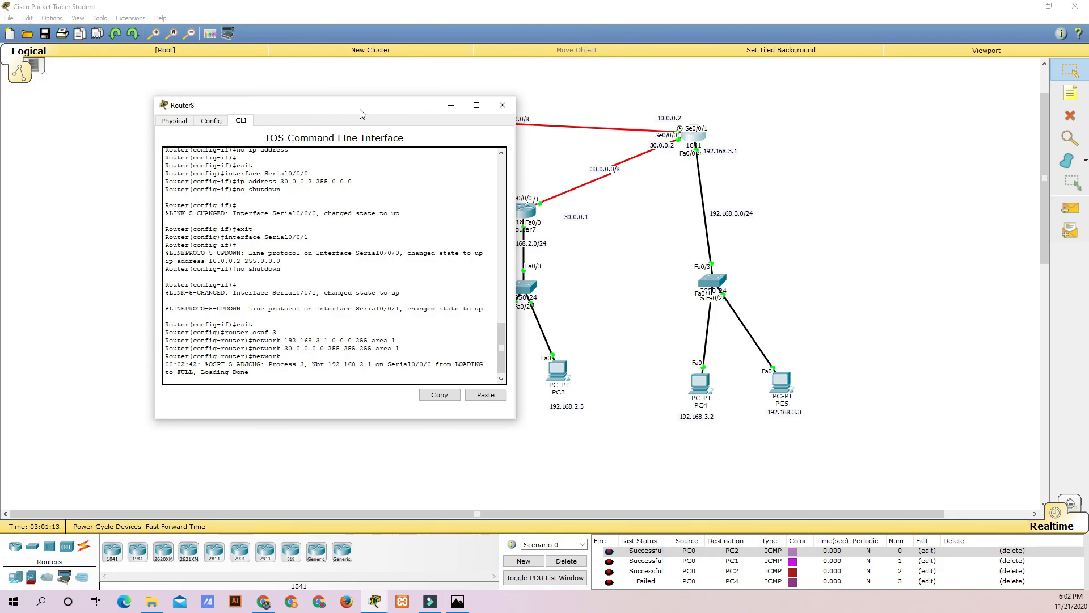
{"action": "type", "text": "10.0.0.0 0.255.255.255.area 1"}
{"action": "key", "text": "Return"}
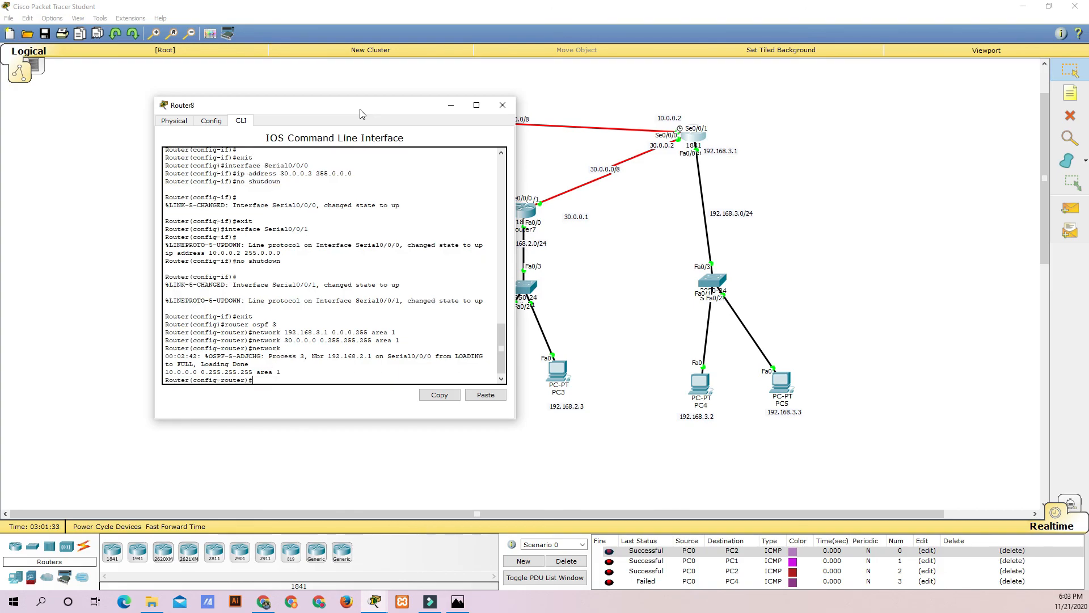
{"action": "type", "text": "exit"}
{"action": "key", "text": "Return"}
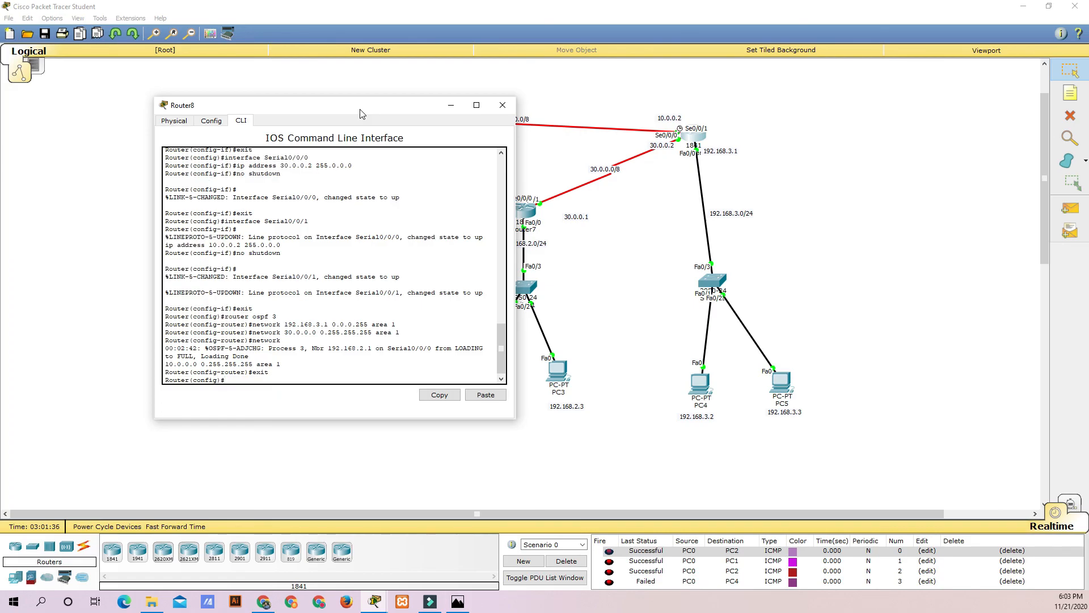
{"action": "left_click_drag", "start_coordinate": [406, 109], "coordinate": [769, 205]}
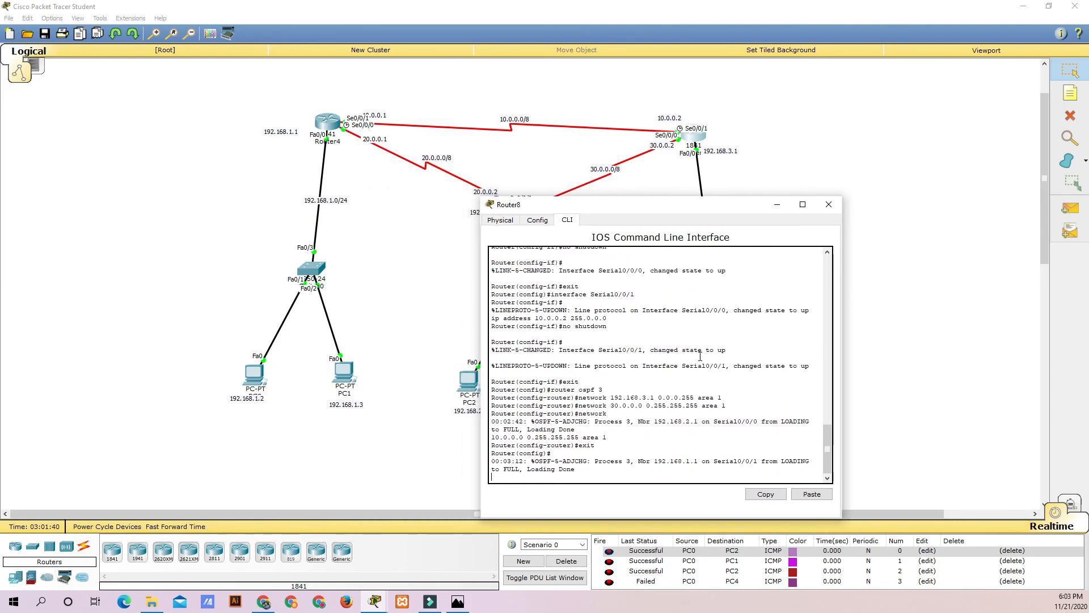
{"action": "left_click", "coordinate": [830, 205]}
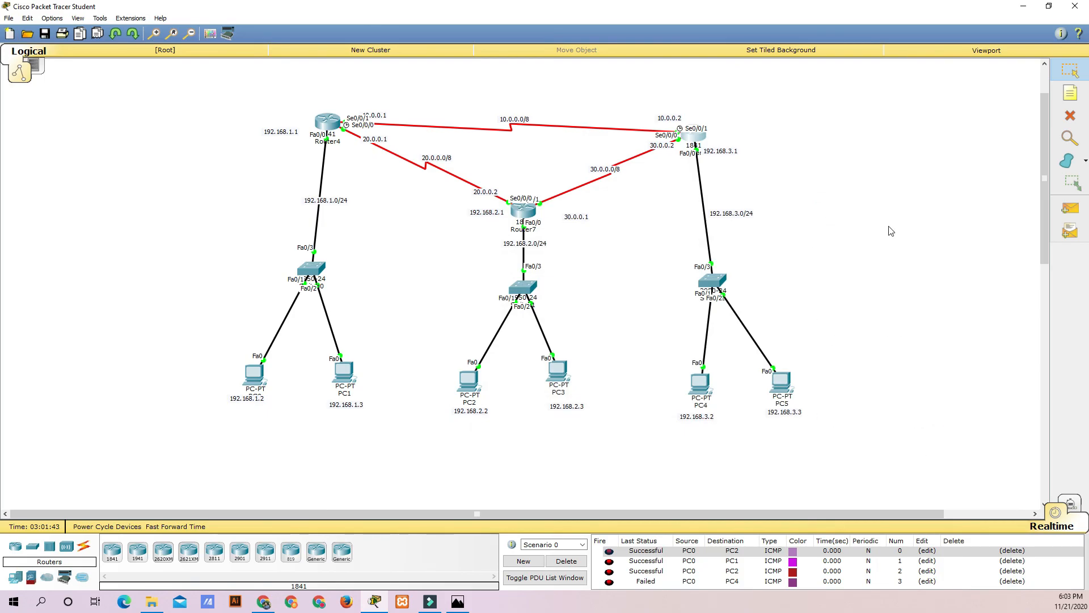
- Send a simple test PDU from PC0 to PC2
{"action": "left_click", "coordinate": [1070, 208]}
{"action": "left_click", "coordinate": [255, 375]}
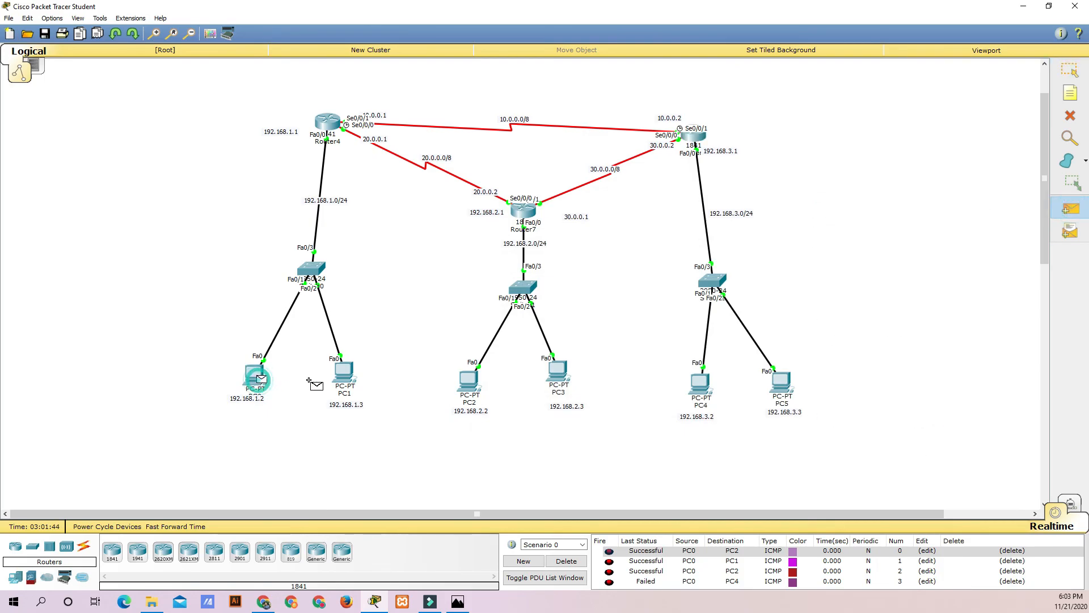
{"action": "left_click", "coordinate": [466, 389]}
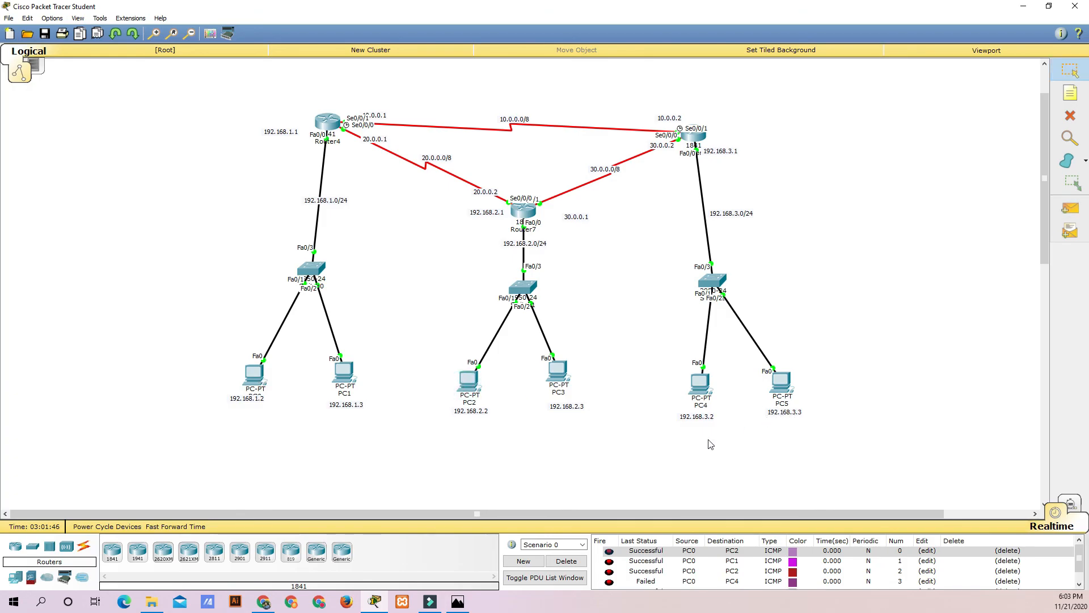
- Delete the current PDU scenario to clear its list and send a new simple PDU from PC0 to PC2
{"action": "left_click", "coordinate": [566, 561]}
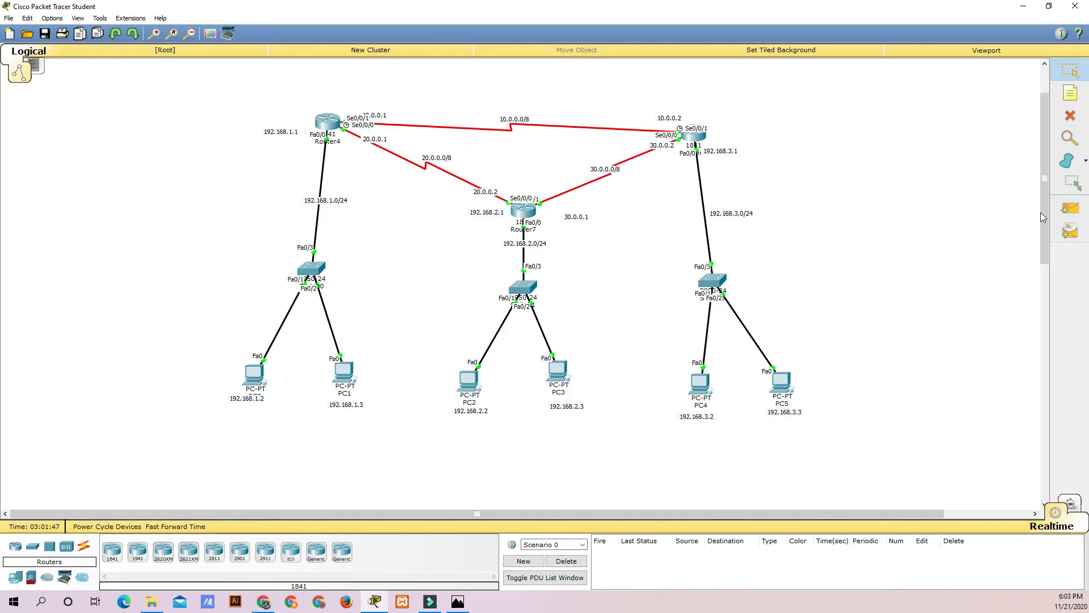
{"action": "left_click", "coordinate": [1070, 208]}
{"action": "left_click", "coordinate": [249, 377]}
{"action": "left_click", "coordinate": [475, 380]}
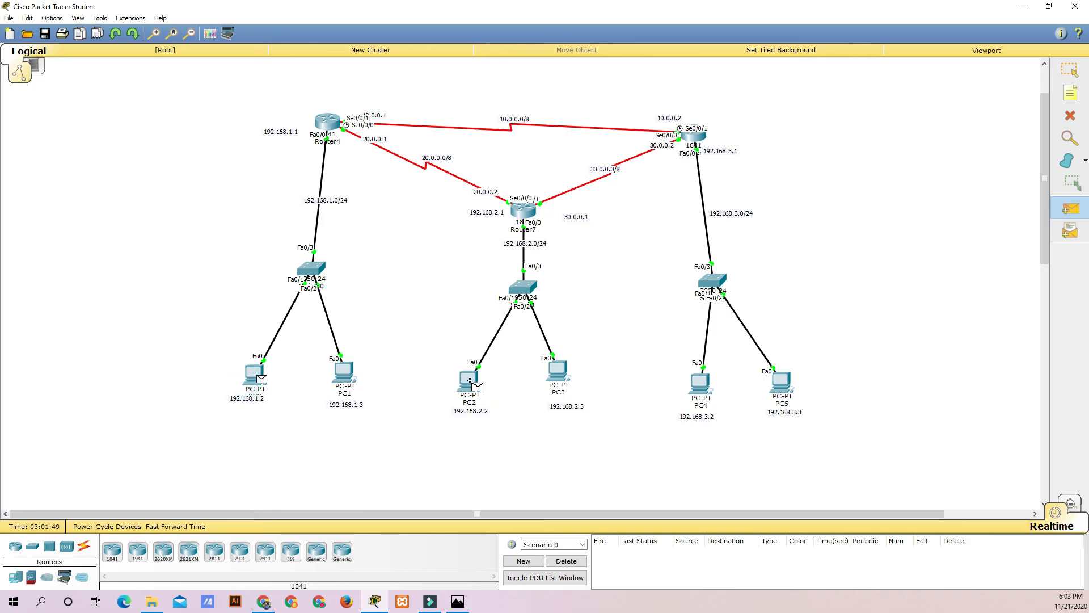
- Send a simple PDU from PC0 to PC4 twice to test the route to the 192.168.3.0 network
{"action": "left_click", "coordinate": [1070, 209]}
{"action": "left_click", "coordinate": [253, 375]}
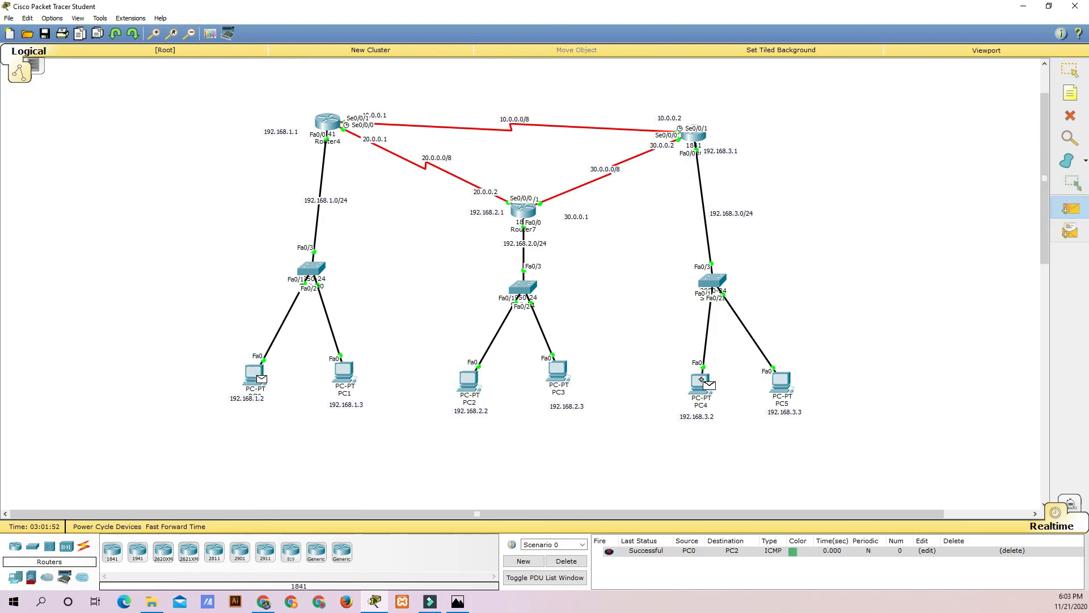
{"action": "left_click", "coordinate": [700, 381]}
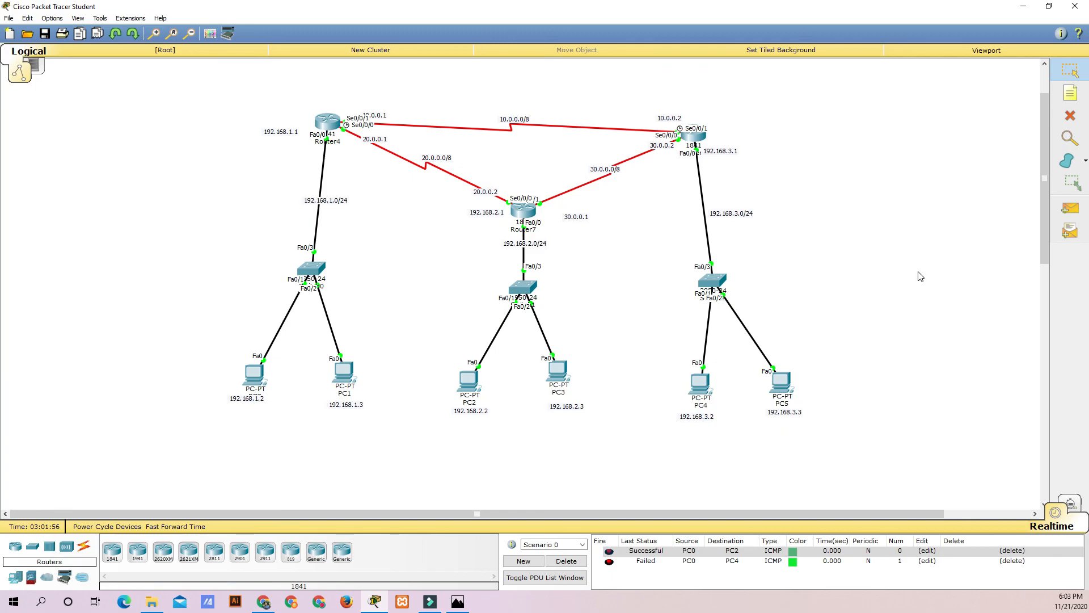
{"action": "left_click", "coordinate": [1070, 208]}
{"action": "left_click", "coordinate": [253, 376]}
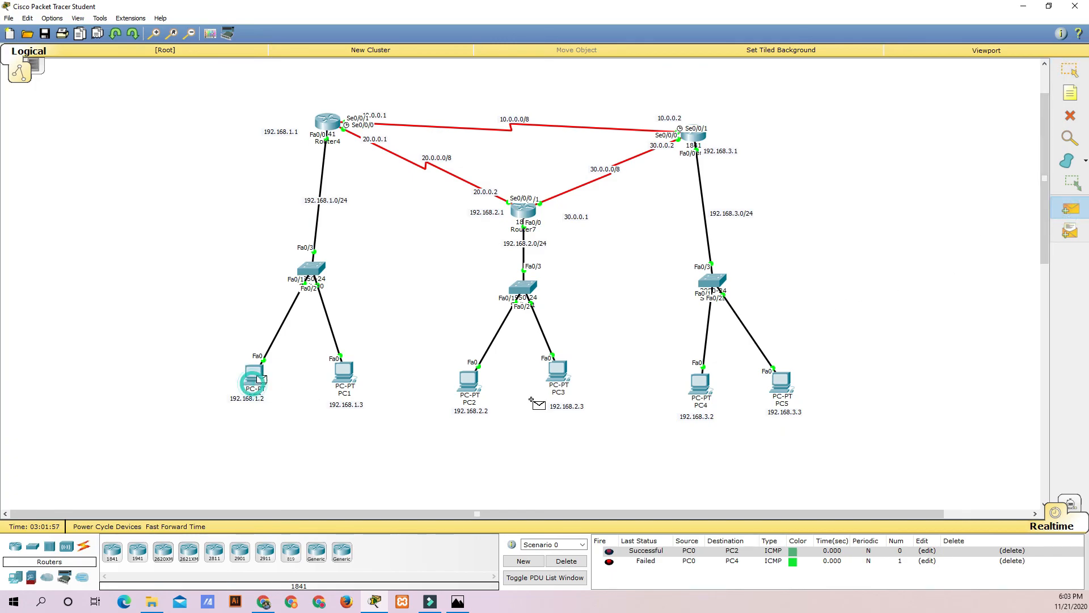
{"action": "left_click", "coordinate": [700, 383]}
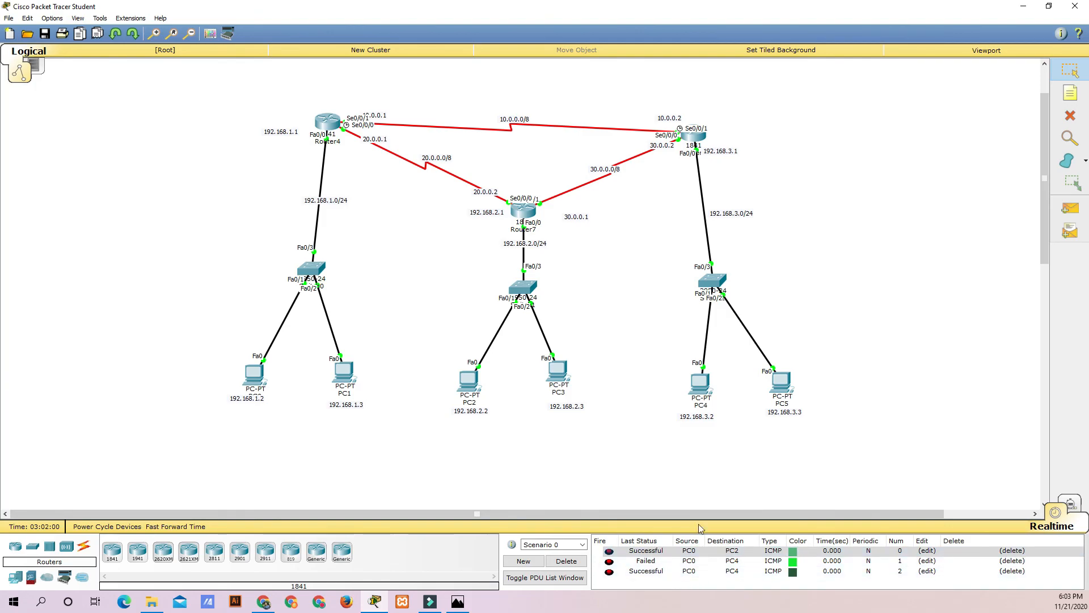
- Send a simple PDU from PC5 to PC0 and start another simple PDU test
{"action": "left_click", "coordinate": [1069, 209]}
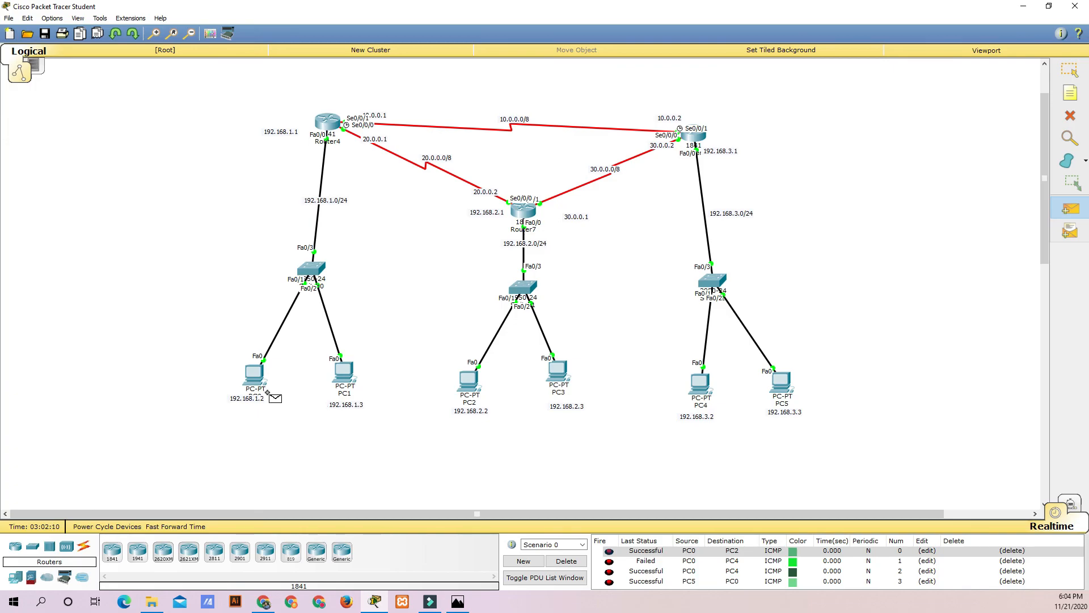
{"action": "mouse_move", "coordinate": [273, 379]}
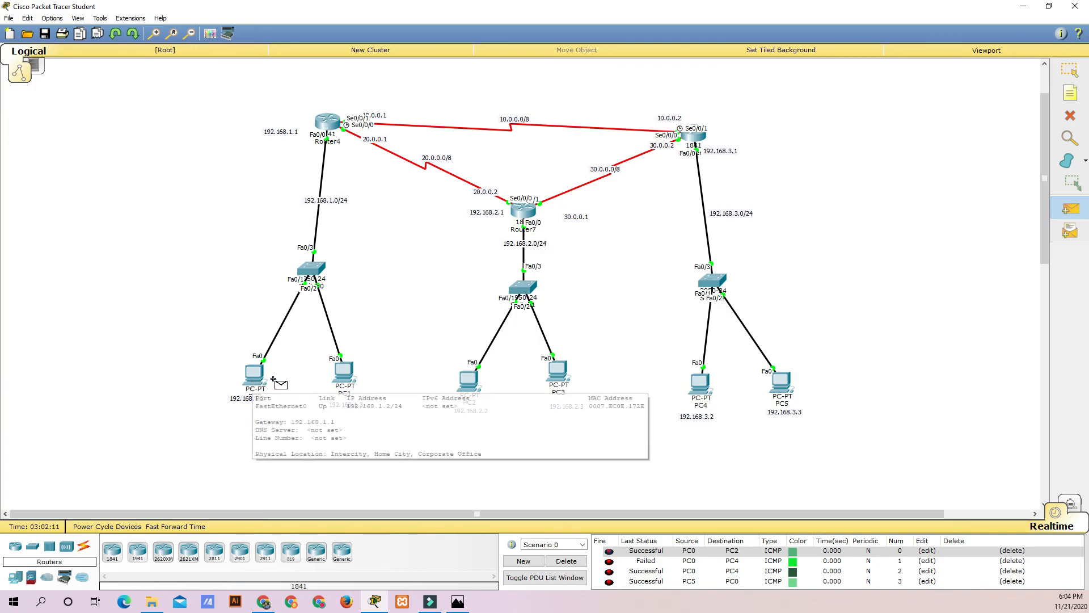
{"action": "mouse_move", "coordinate": [561, 390]}
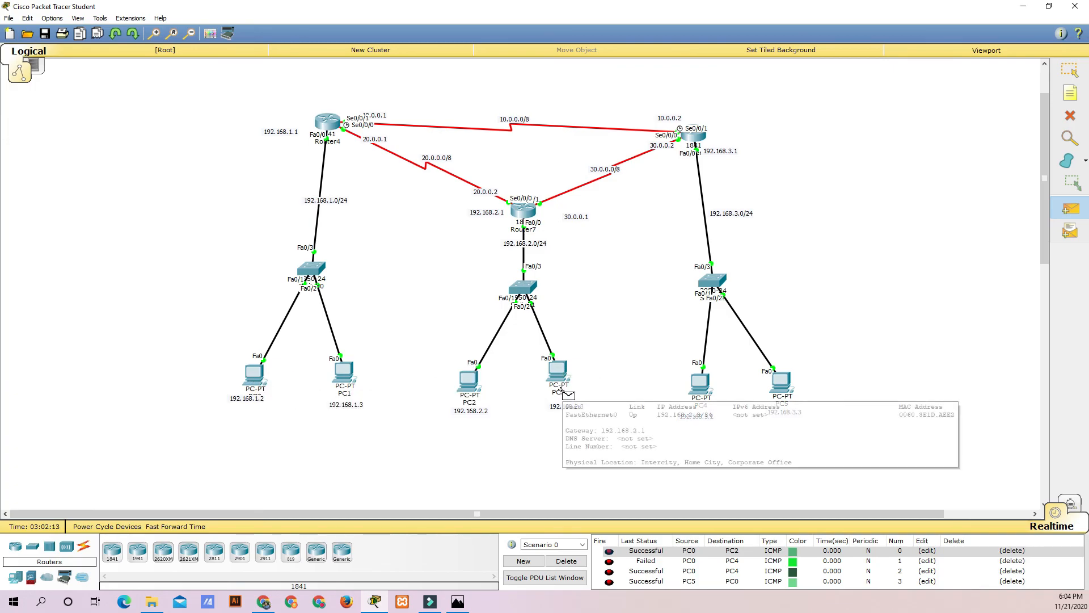